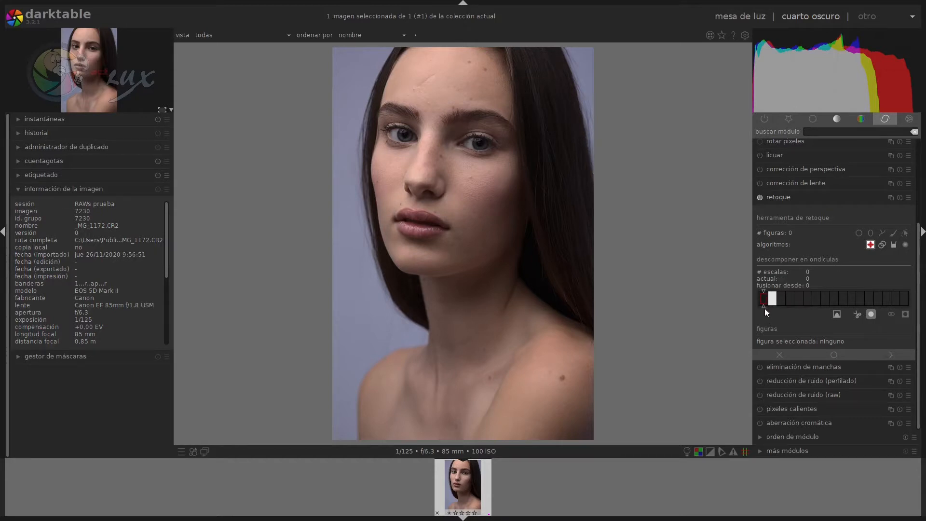
Set the retouch wavelet decomposition to 4 scales, select the residual image and turn on the wavelet scale display.
{"action": "left_click", "coordinate": [905, 298]}
{"action": "left_click_drag", "start_coordinate": [771, 306], "coordinate": [800, 305]}
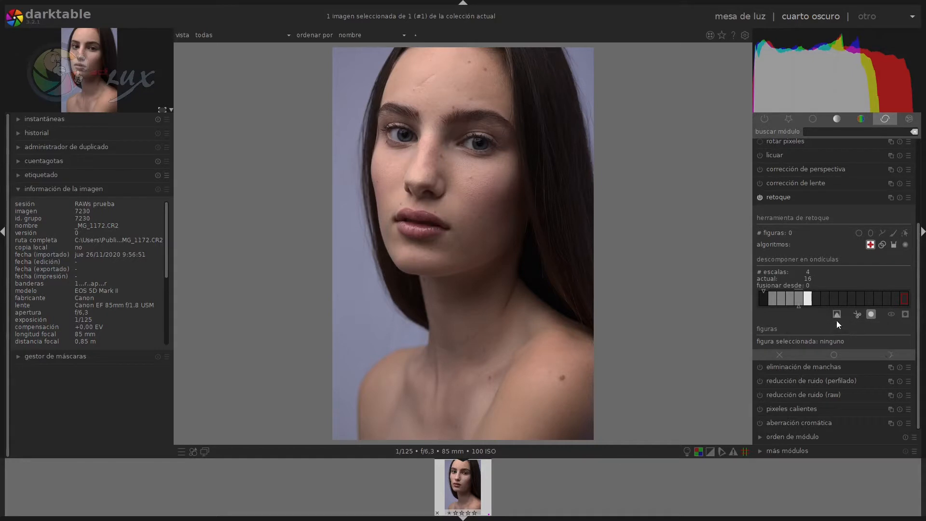
{"action": "left_click", "coordinate": [813, 302]}
{"action": "left_click", "coordinate": [837, 315]}
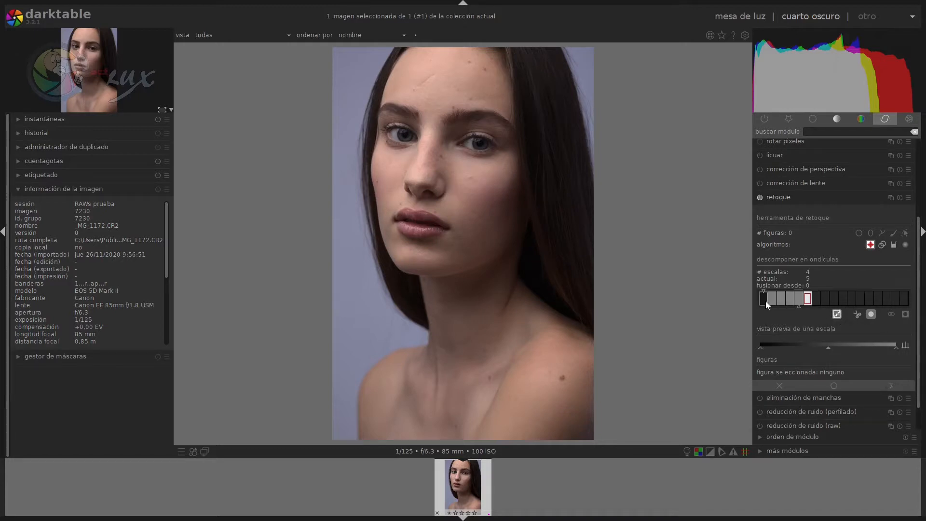
Examine the skin around the nose at 100% zoom on detail scales 4 to 1, the residual image and the original.
{"action": "left_click", "coordinate": [798, 299]}
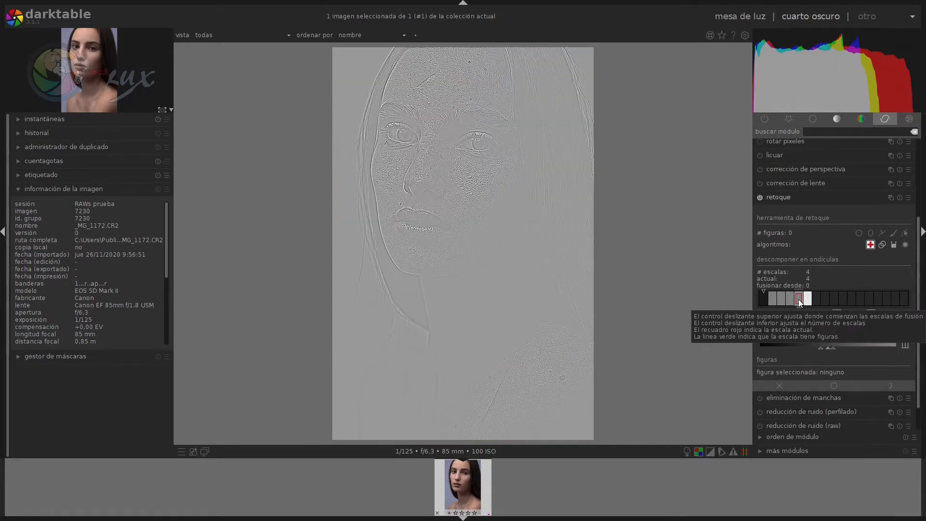
{"action": "scroll", "coordinate": [386, 182], "scroll_direction": "up", "scroll_amount": 5}
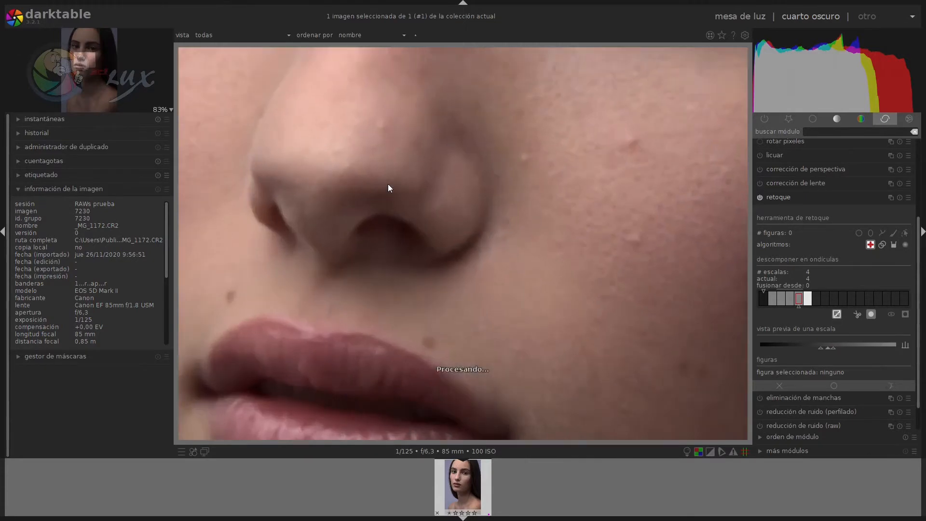
{"action": "scroll", "coordinate": [390, 188], "scroll_direction": "up", "scroll_amount": 1}
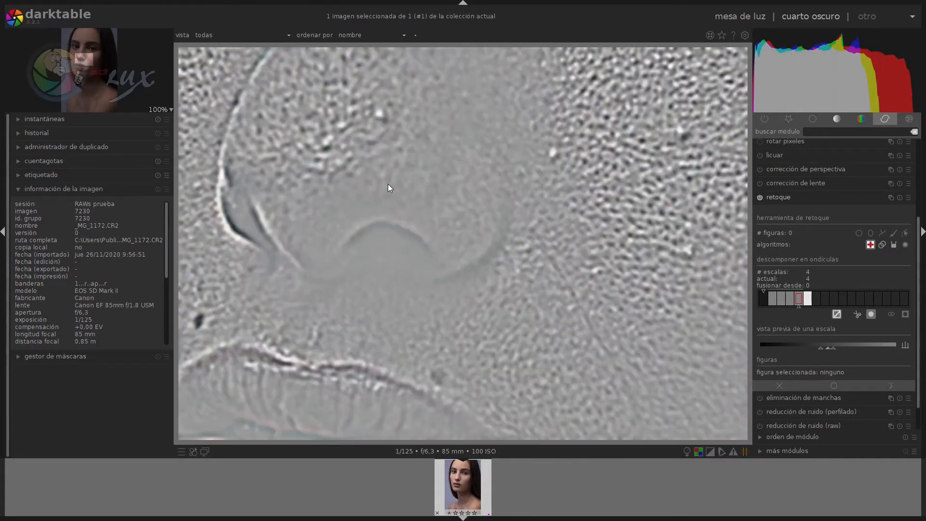
{"action": "left_click", "coordinate": [790, 299]}
{"action": "left_click", "coordinate": [782, 299]}
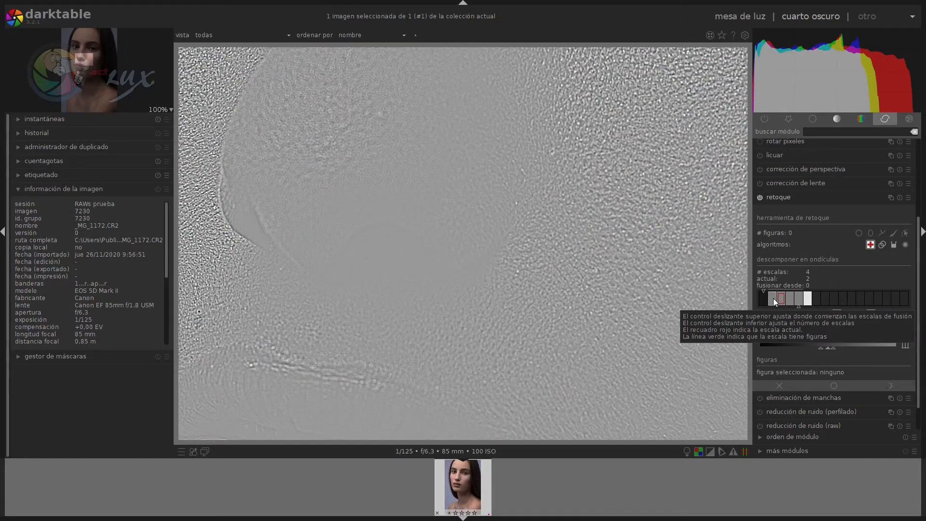
{"action": "left_click", "coordinate": [772, 299]}
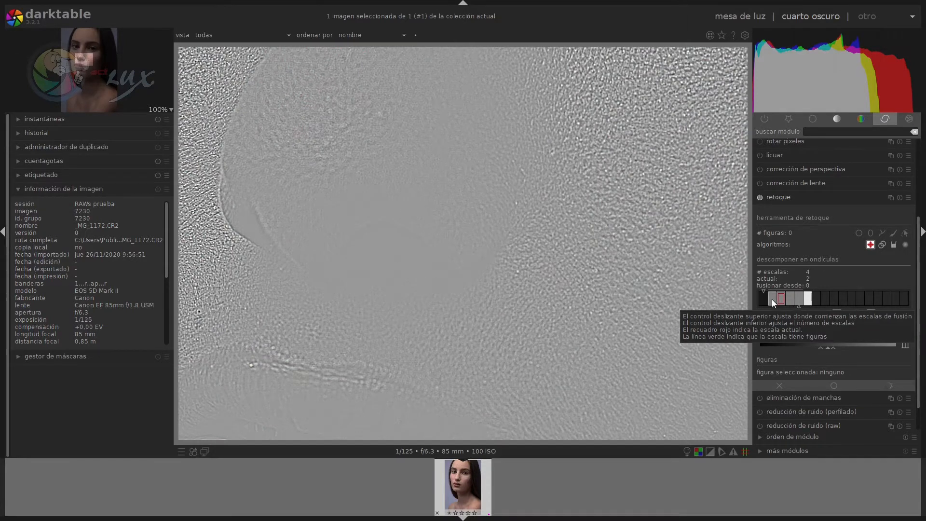
{"action": "left_click", "coordinate": [809, 299]}
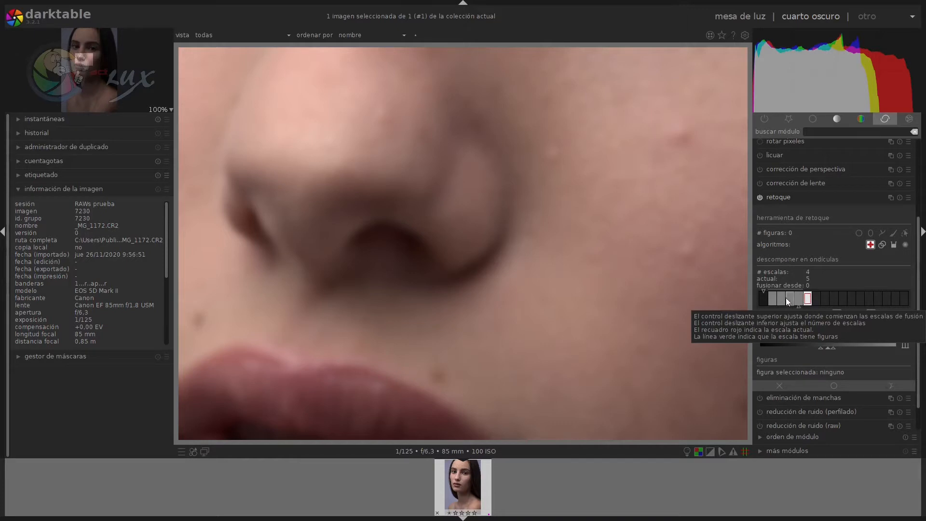
{"action": "left_click", "coordinate": [762, 299]}
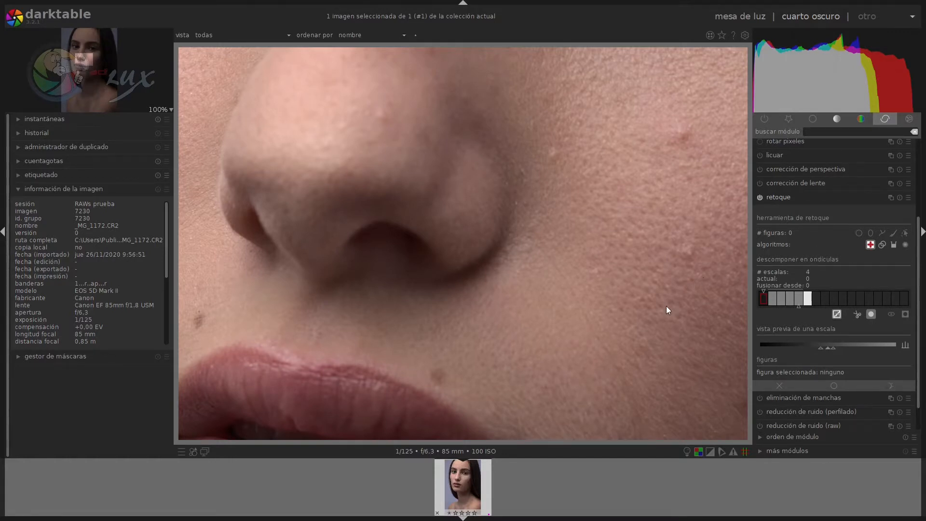
Try healing the mole above the upper lip on scale 4 with a circle sourced from nearby skin, and remove it.
{"action": "left_click_drag", "start_coordinate": [666, 307], "coordinate": [672, 201]}
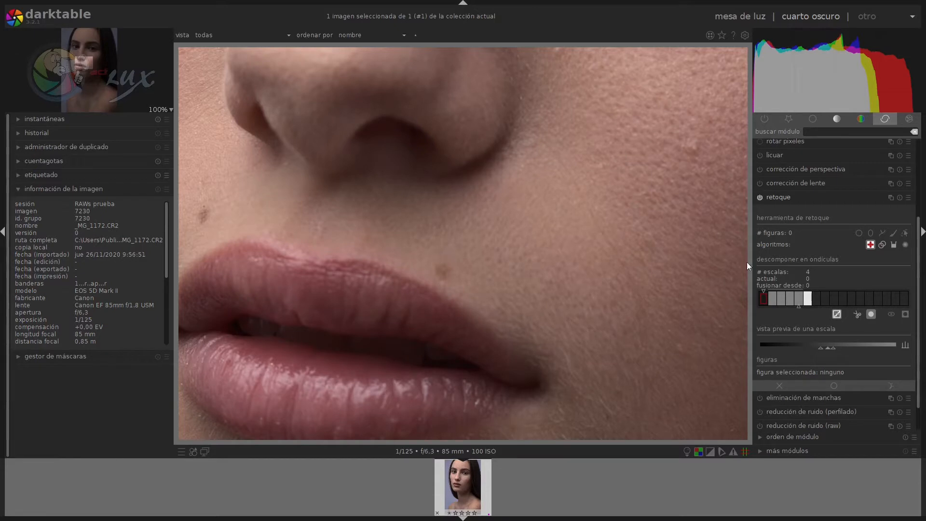
{"action": "left_click", "coordinate": [806, 296]}
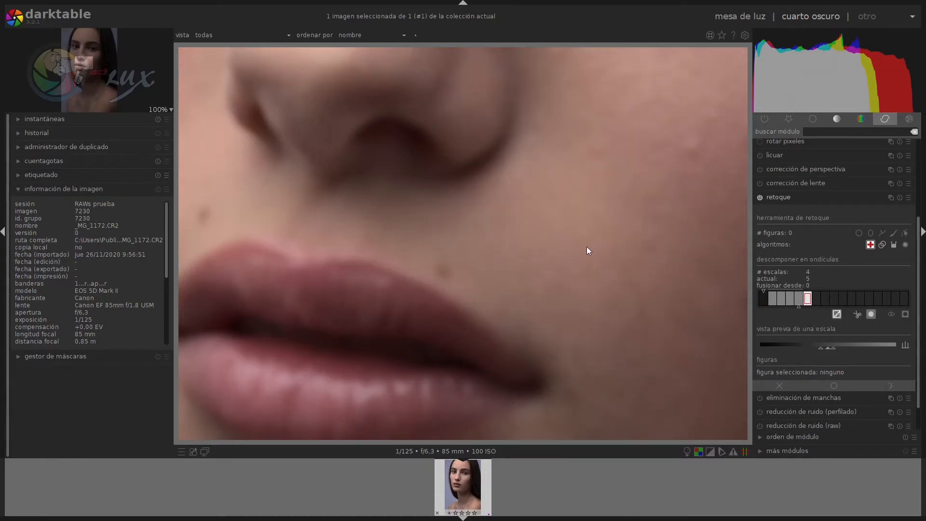
{"action": "left_click", "coordinate": [796, 296]}
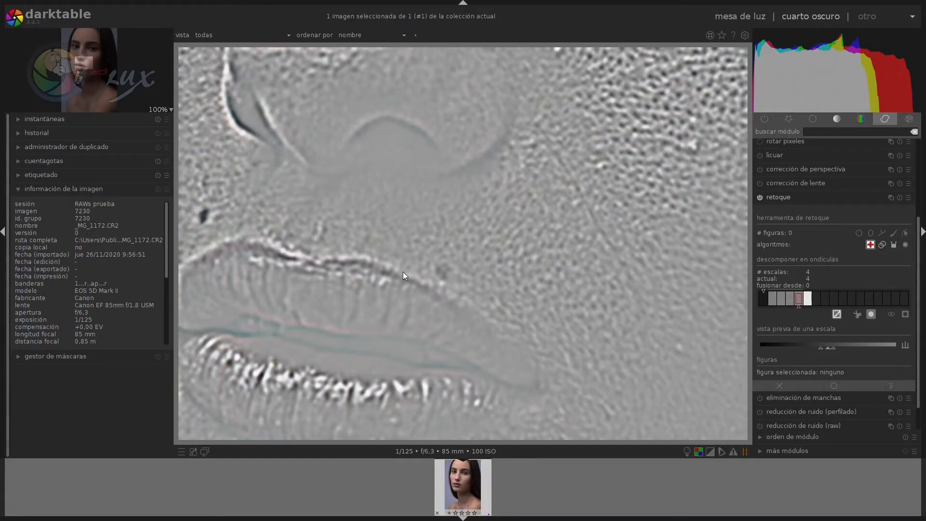
{"action": "left_click", "coordinate": [858, 233]}
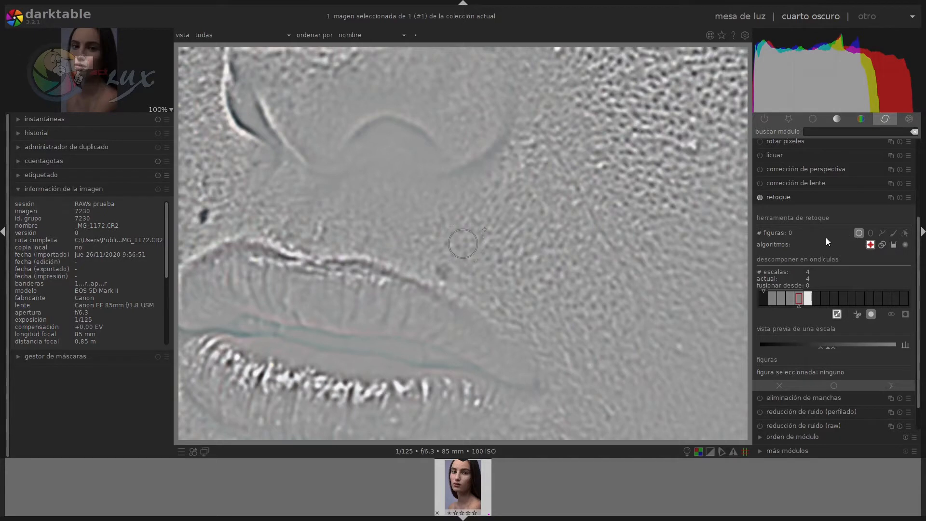
{"action": "left_click", "coordinate": [444, 273]}
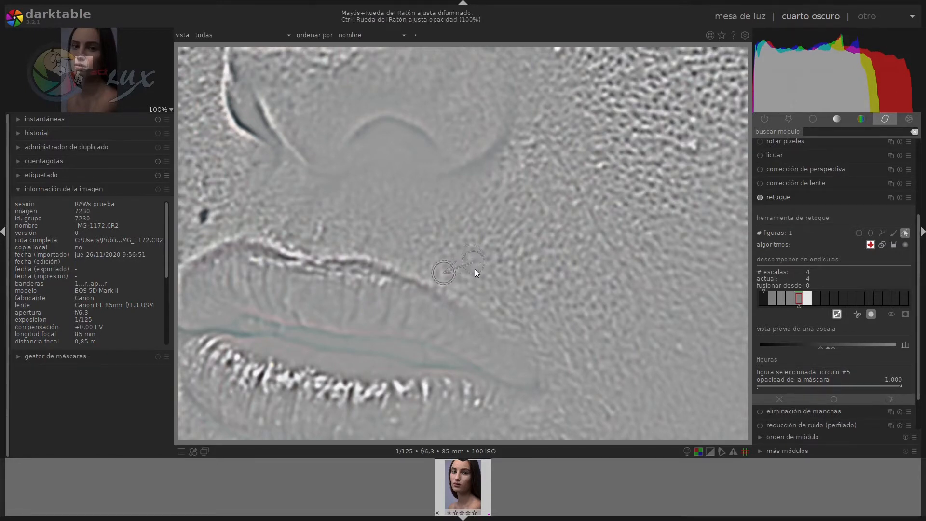
{"action": "left_click_drag", "start_coordinate": [475, 266], "coordinate": [471, 257]}
{"action": "right_click", "coordinate": [441, 271]}
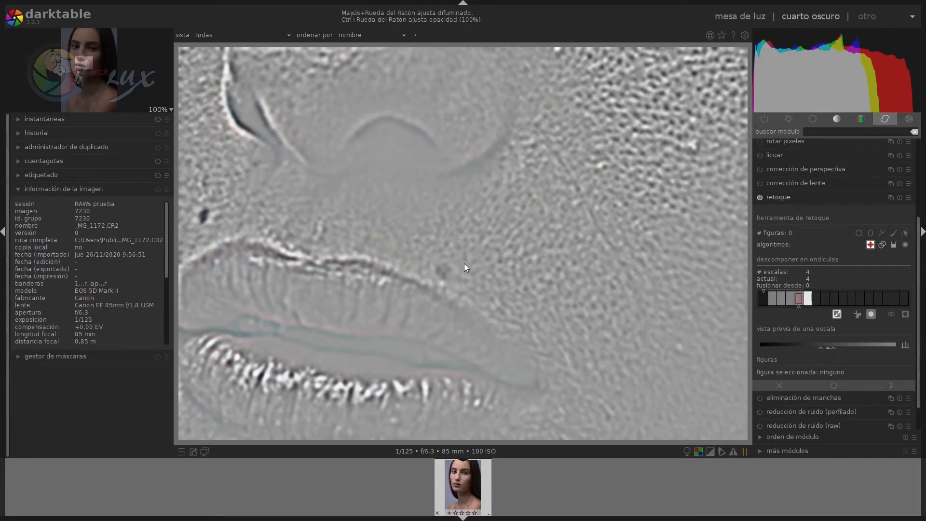
Try healing the mole on scale 4 with a circle sourced from the upper lip, check the full image, and remove the circle.
{"action": "left_click", "coordinate": [858, 233]}
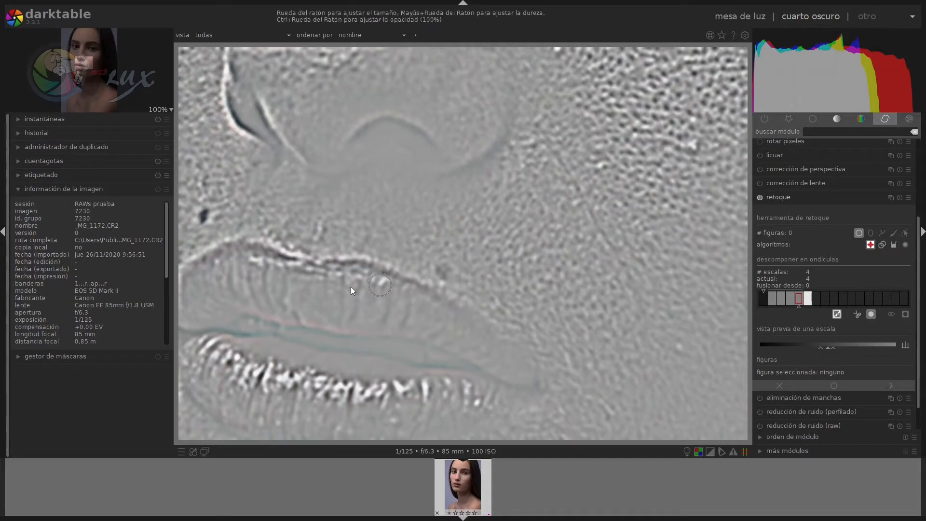
{"action": "left_click", "coordinate": [445, 272]}
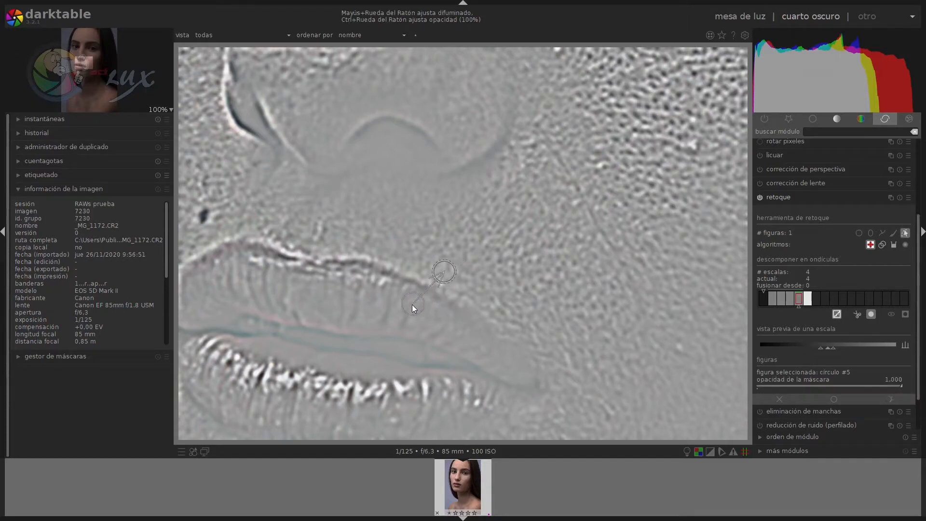
{"action": "mouse_move", "coordinate": [398, 307]}
{"action": "left_mouse_down"}
{"action": "mouse_move", "coordinate": [381, 300]}
{"action": "mouse_move", "coordinate": [401, 308]}
{"action": "mouse_move", "coordinate": [389, 306]}
{"action": "left_mouse_up"}
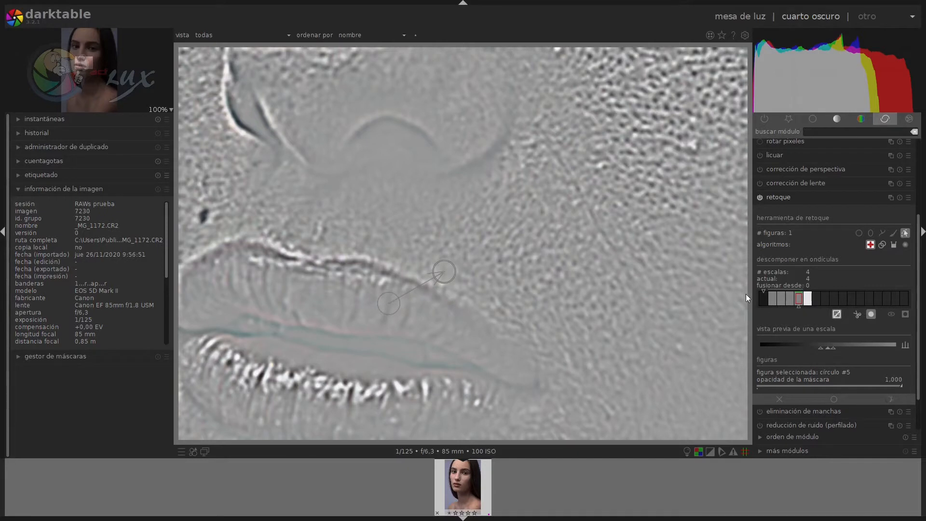
{"action": "left_click", "coordinate": [763, 299]}
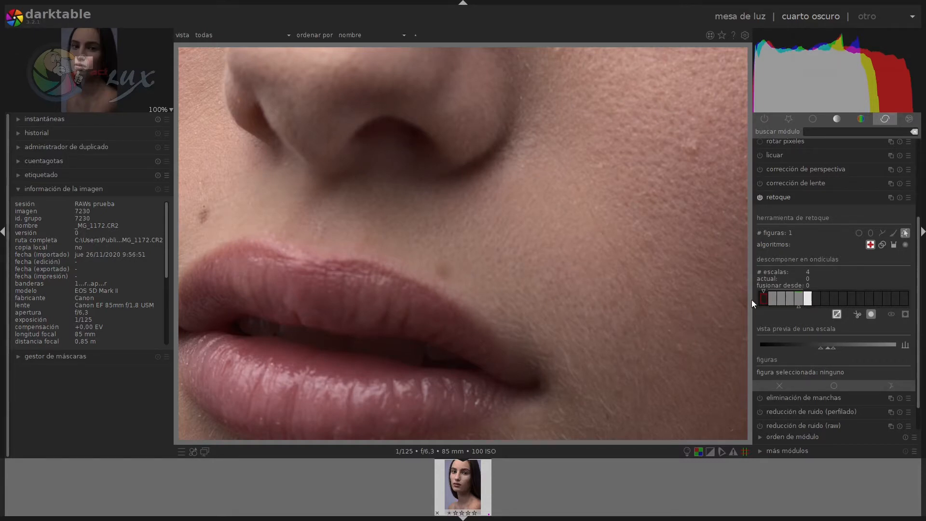
{"action": "left_click", "coordinate": [798, 299]}
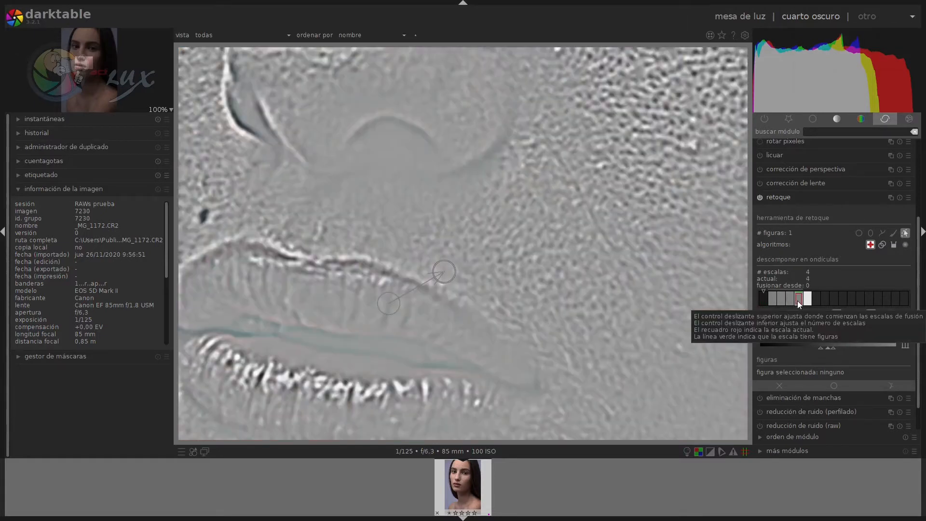
{"action": "right_click", "coordinate": [442, 273]}
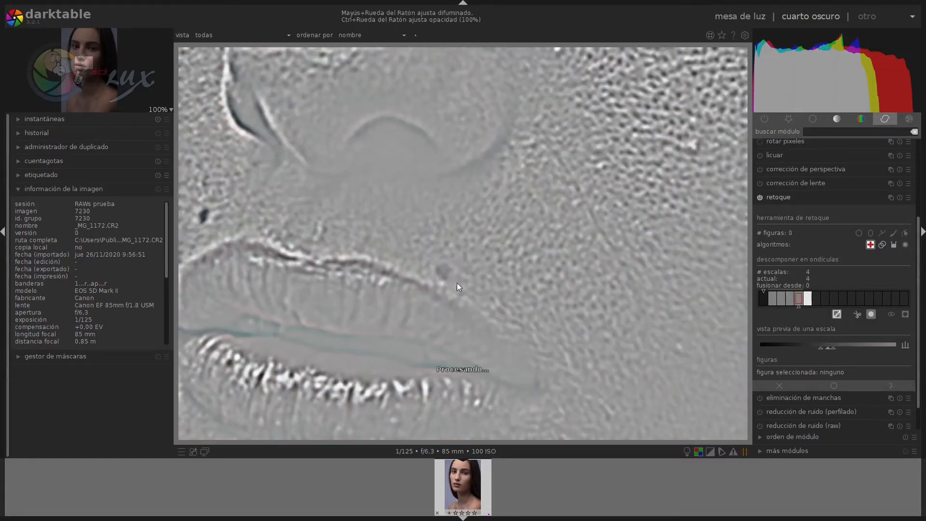
Try cloning upper-lip texture over the mole on scale 4 with a circle at 100% opacity, and check the full image.
{"action": "left_click", "coordinate": [881, 245]}
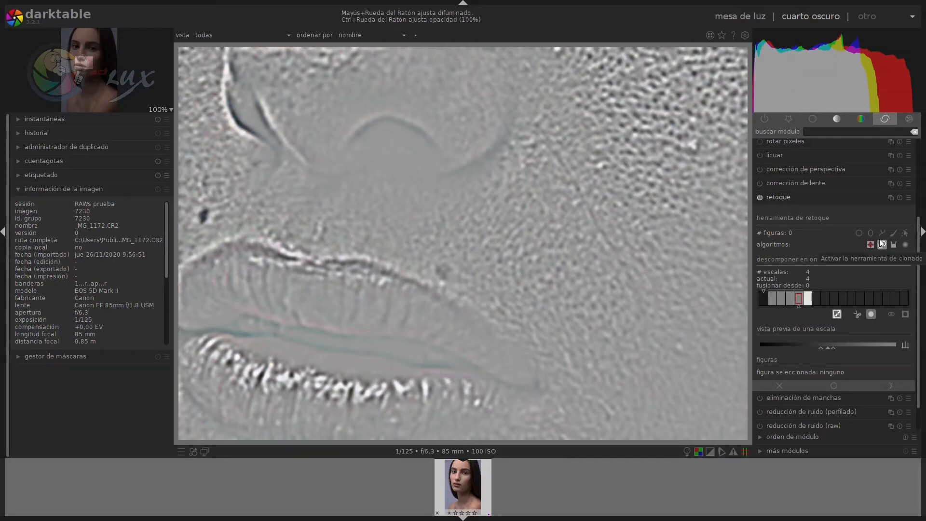
{"action": "left_click", "coordinate": [860, 233]}
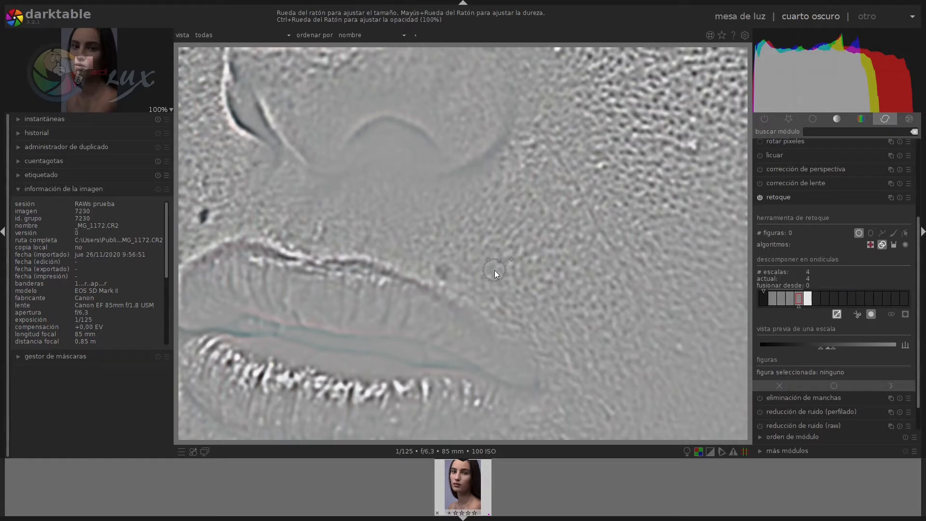
{"action": "scroll", "coordinate": [495, 273], "scroll_direction": "down", "scroll_amount": 1, "text": "ctrl"}
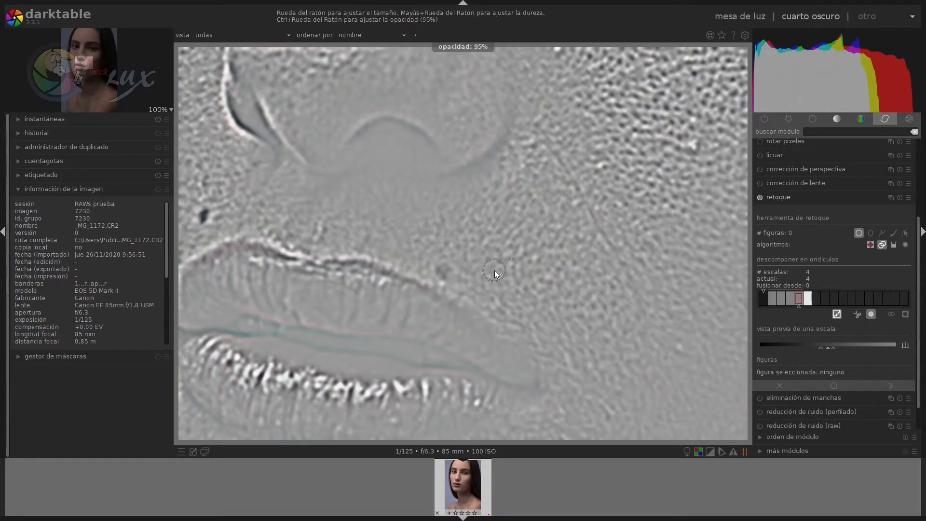
{"action": "scroll", "coordinate": [494, 272], "scroll_direction": "up", "scroll_amount": 1}
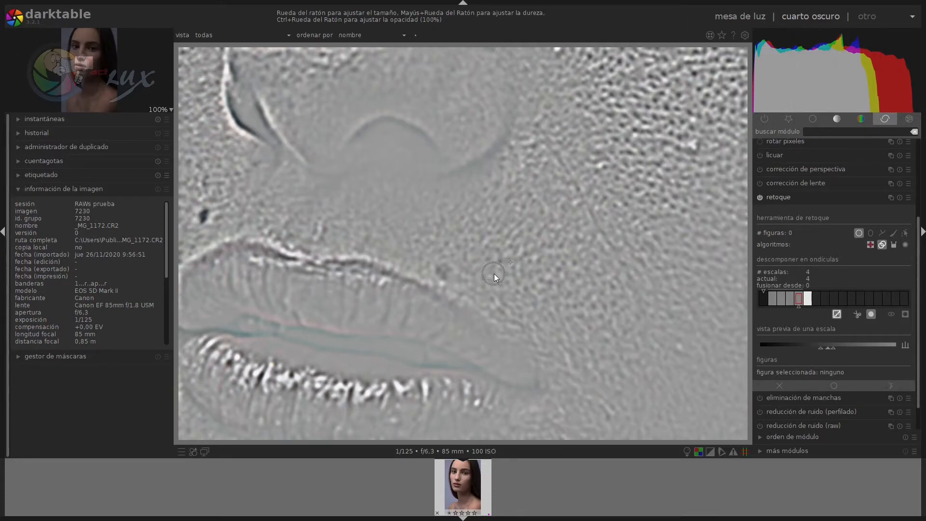
{"action": "left_click", "coordinate": [444, 273]}
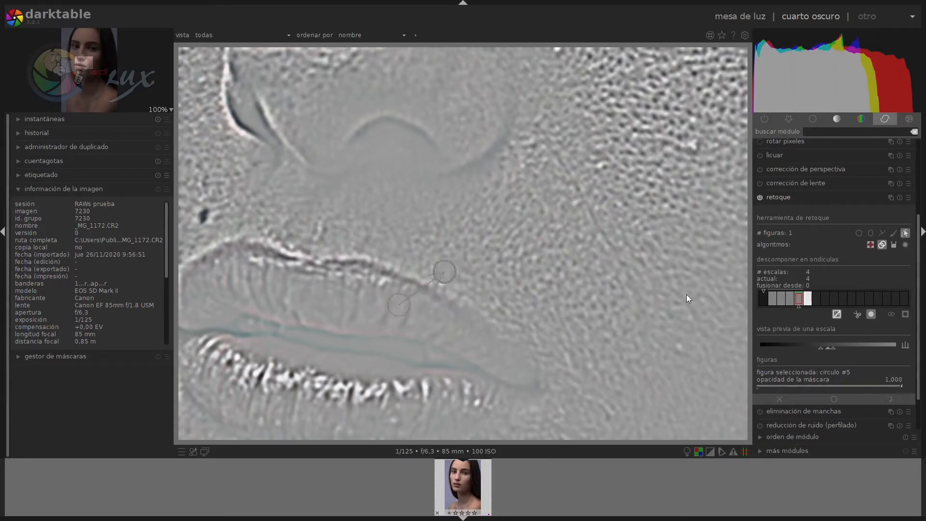
{"action": "left_click", "coordinate": [762, 299]}
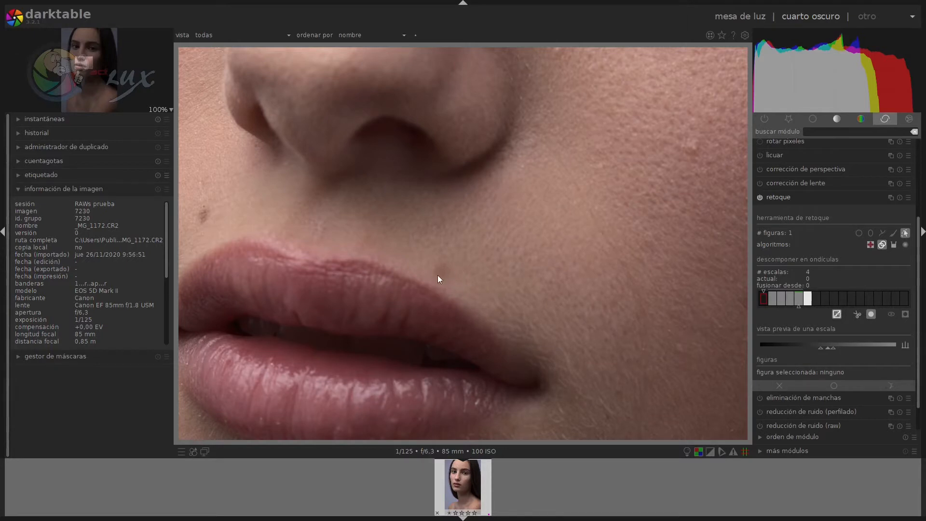
{"action": "left_click", "coordinate": [798, 297]}
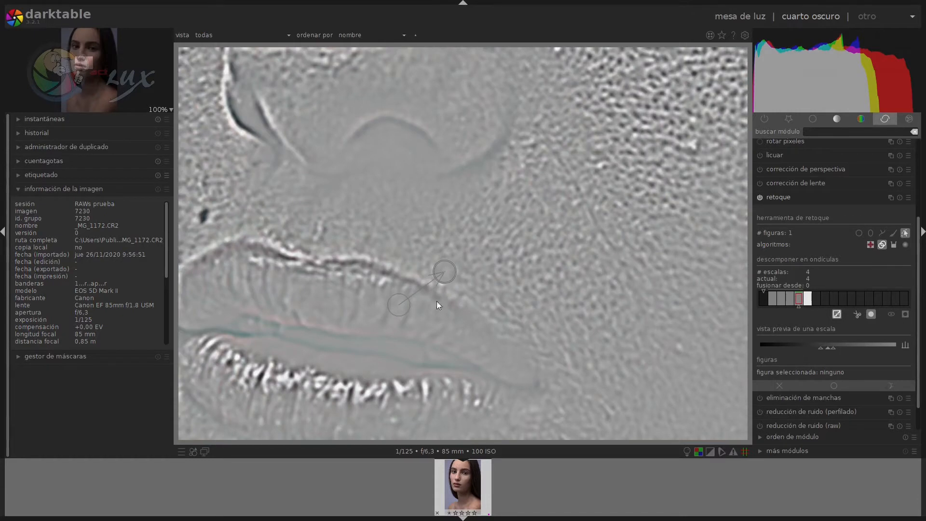
Shift the clone source slightly lower on the lip, check the full image again, and delete the clone circle.
{"action": "left_click", "coordinate": [402, 305]}
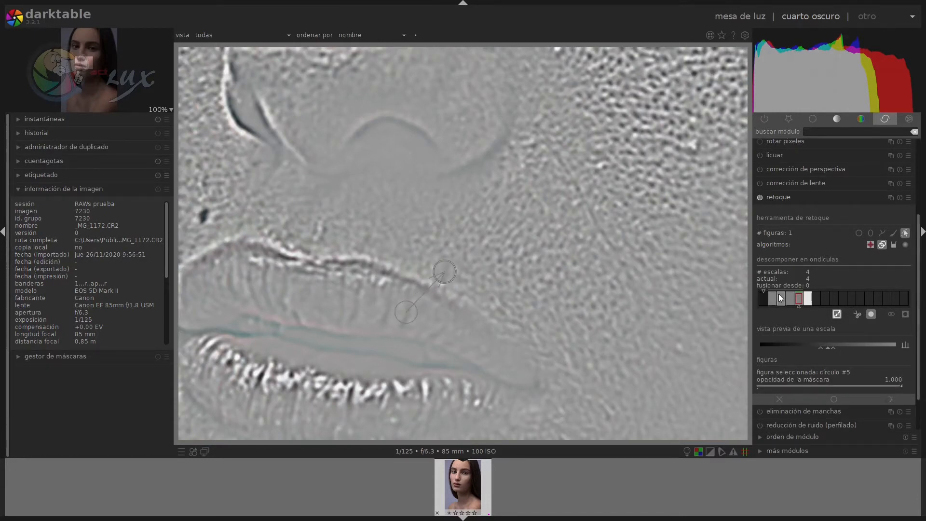
{"action": "left_click", "coordinate": [764, 298]}
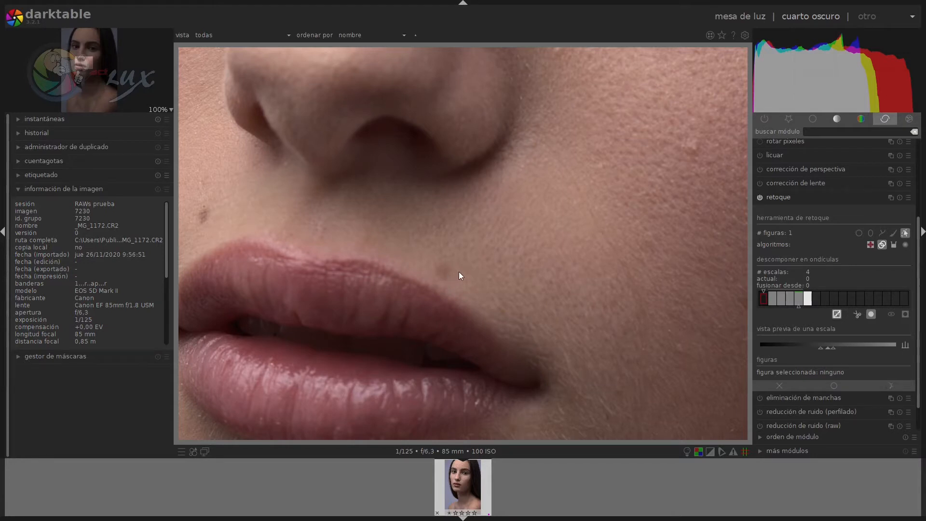
{"action": "left_click", "coordinate": [798, 298]}
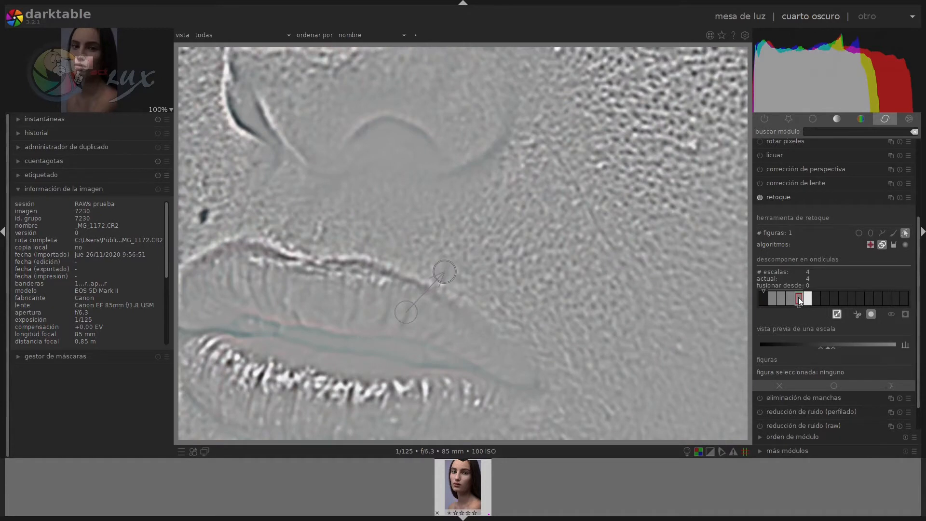
{"action": "right_click", "coordinate": [447, 275]}
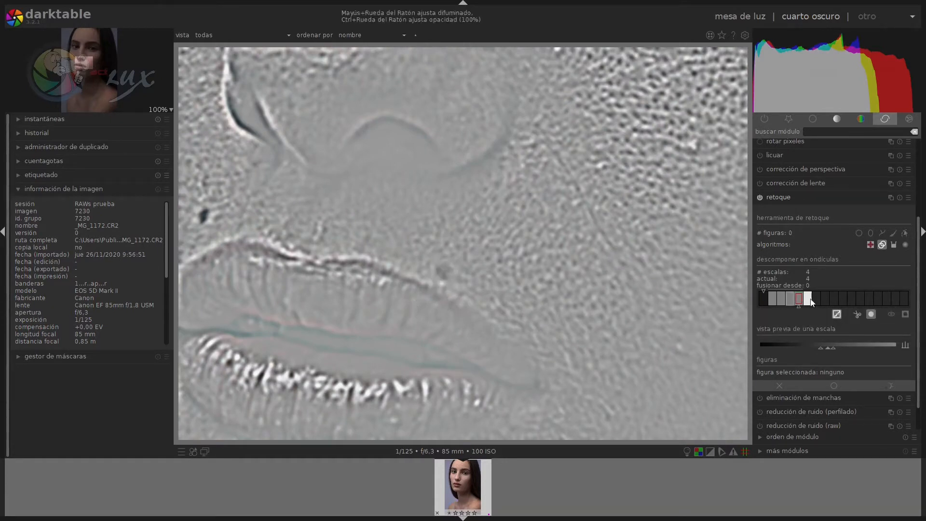
Try healing the mole above the upper lip on the residual image with a circle sourced below the nostril, check the full image, and delete it.
{"action": "left_click", "coordinate": [808, 298]}
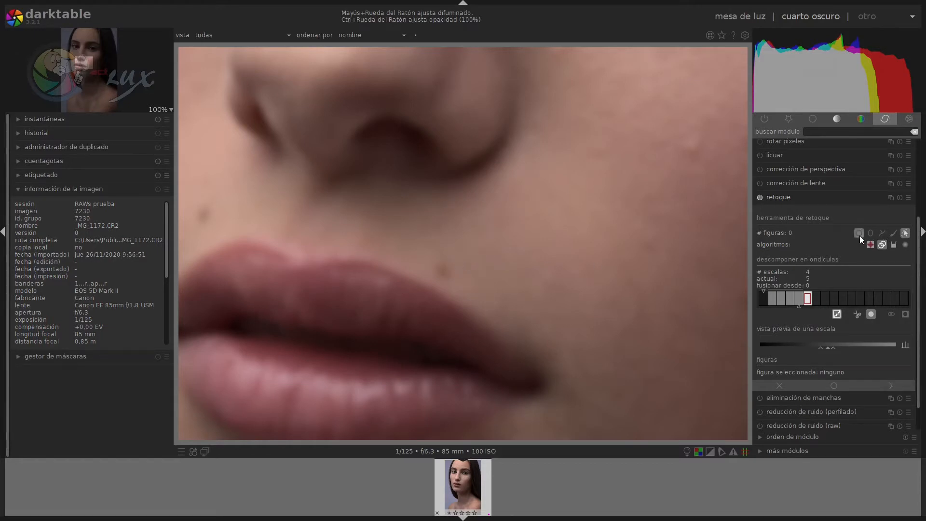
{"action": "left_click", "coordinate": [870, 245]}
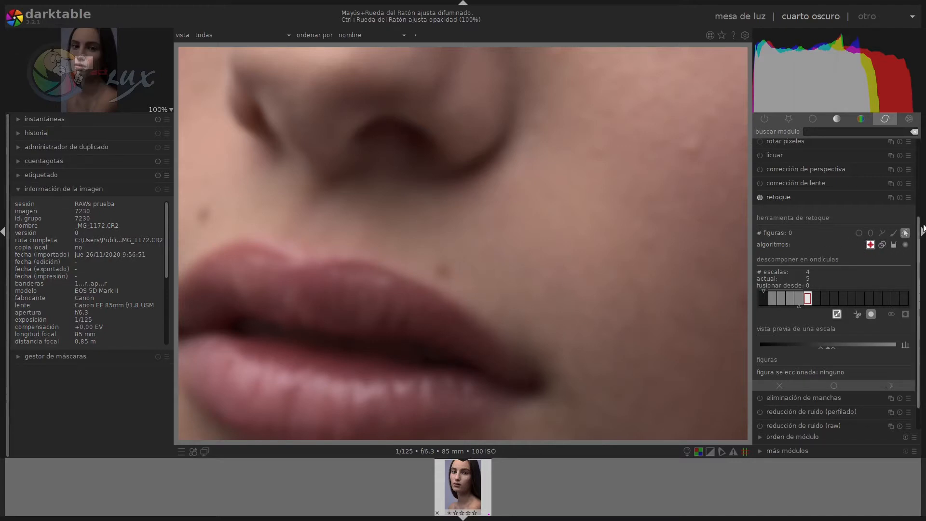
{"action": "left_click", "coordinate": [859, 233]}
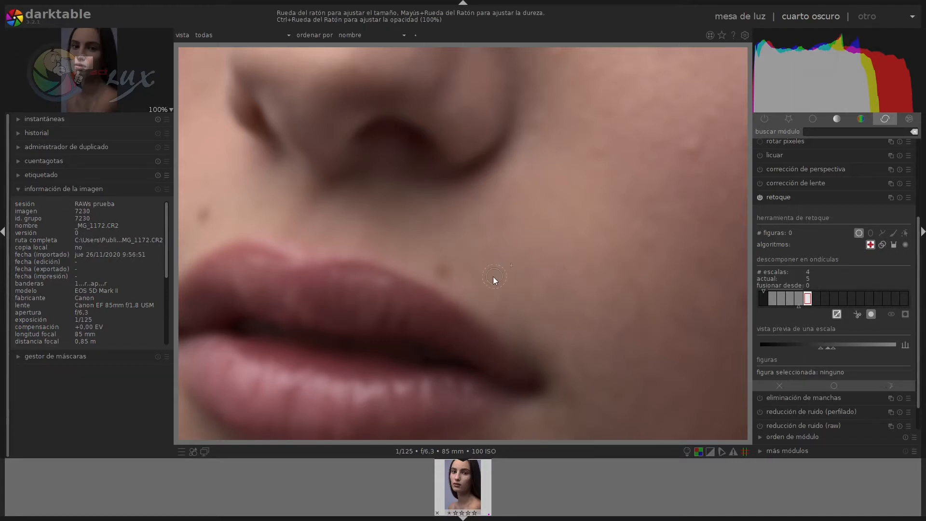
{"action": "left_click", "coordinate": [442, 272]}
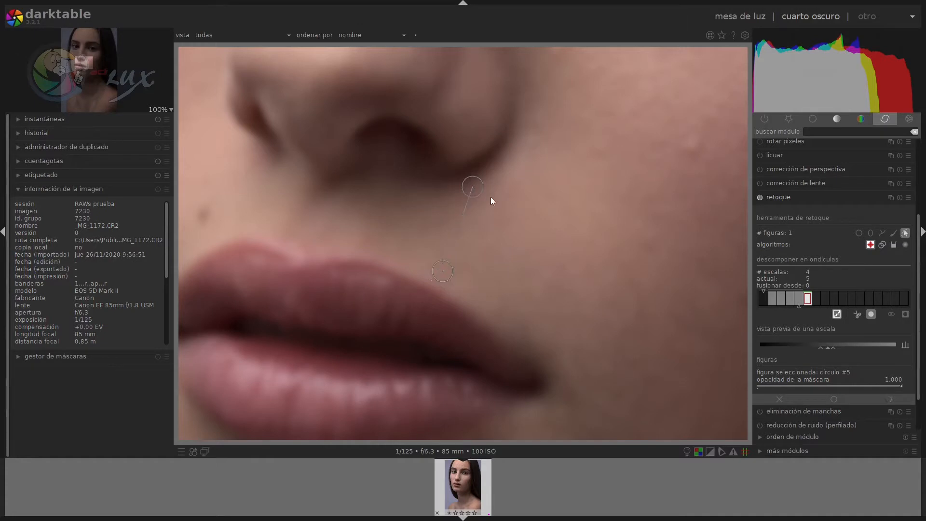
{"action": "left_click", "coordinate": [761, 300]}
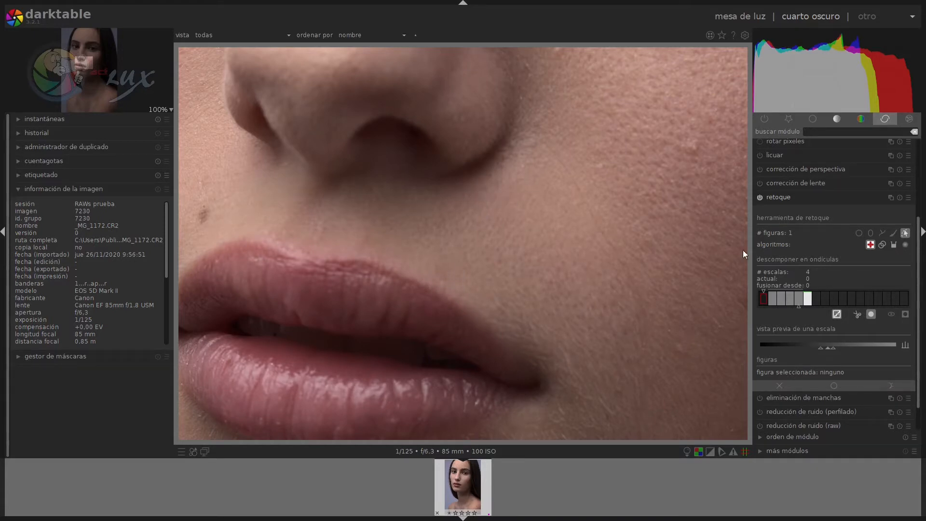
{"action": "left_click", "coordinate": [807, 299]}
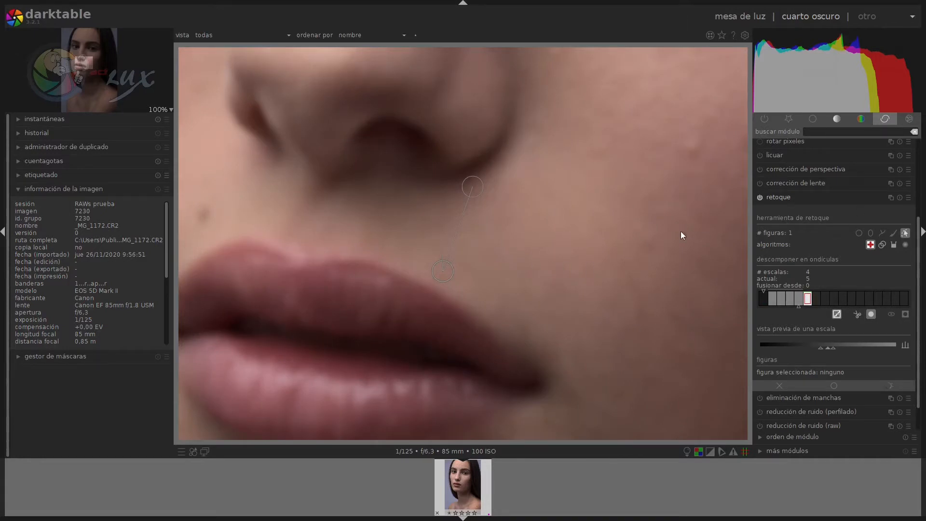
{"action": "right_click", "coordinate": [444, 274]}
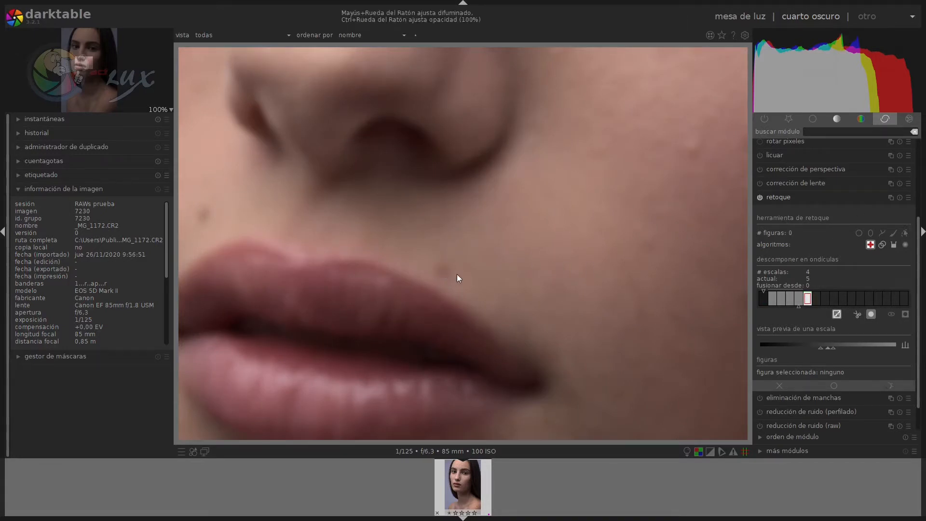
Try cloning the shadow below the nostril over the mole on the residual image, check the full image, and remove the circle.
{"action": "left_click", "coordinate": [882, 245]}
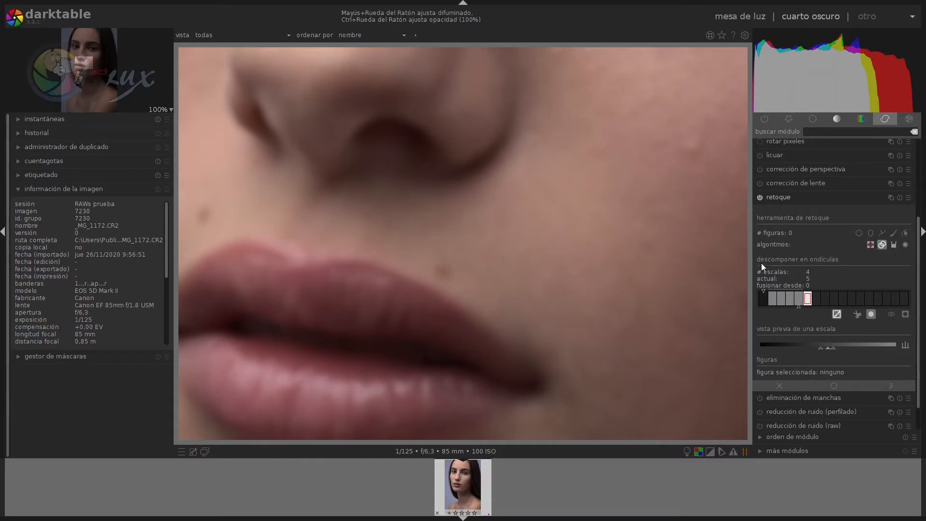
{"action": "left_click", "coordinate": [859, 234]}
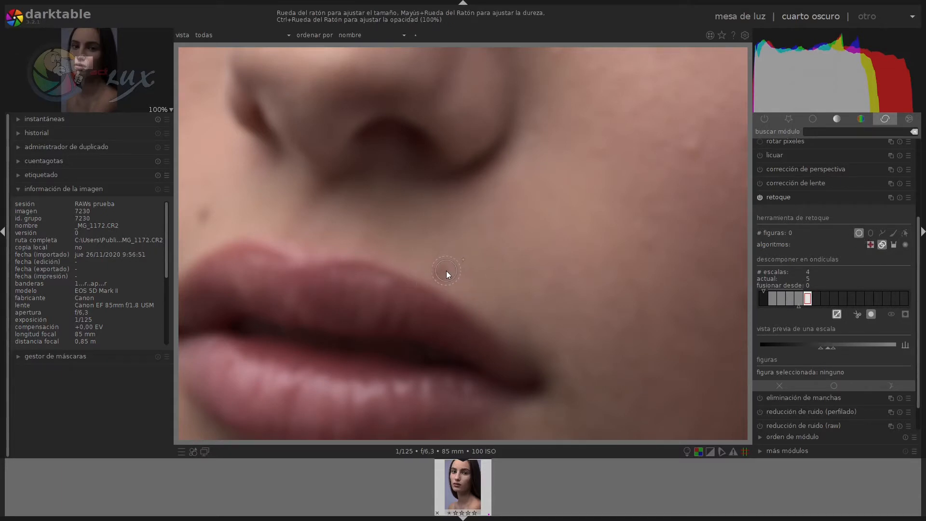
{"action": "left_click", "coordinate": [445, 273]}
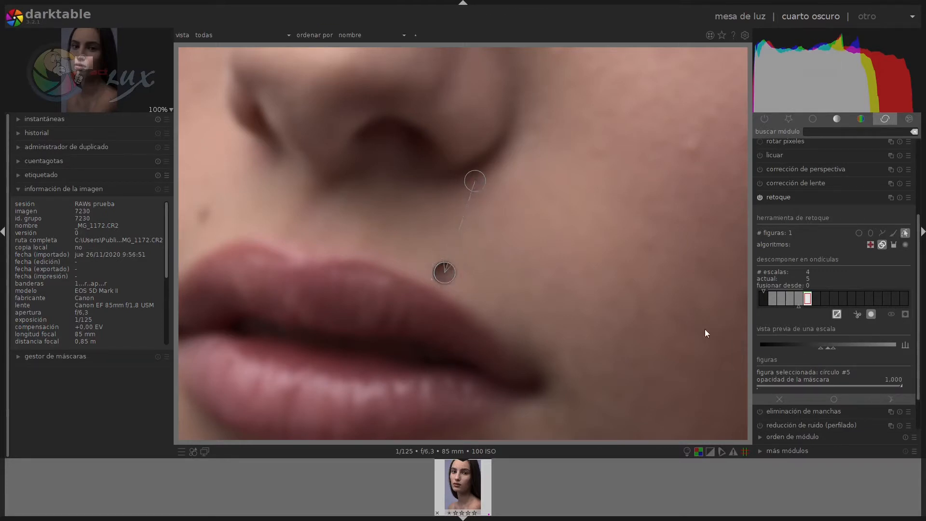
{"action": "left_click", "coordinate": [763, 299]}
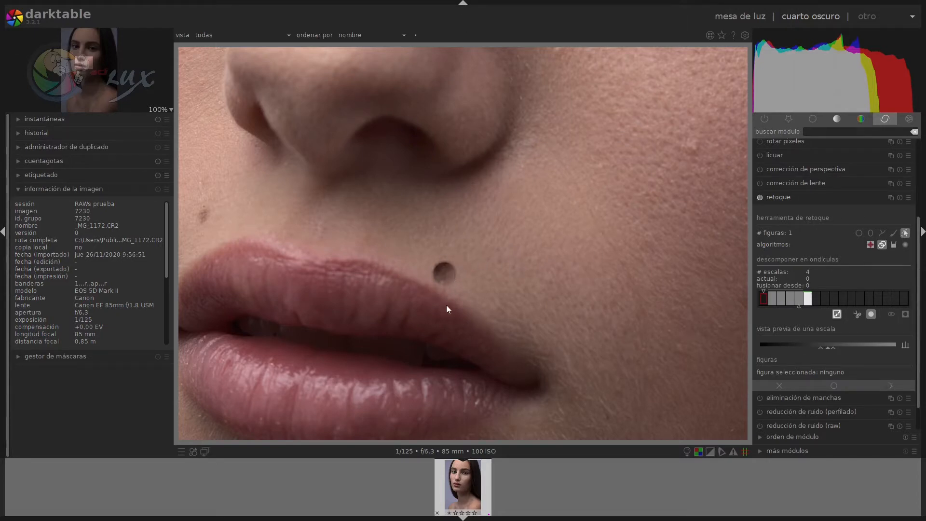
{"action": "left_click", "coordinate": [808, 298]}
{"action": "right_click", "coordinate": [445, 278]}
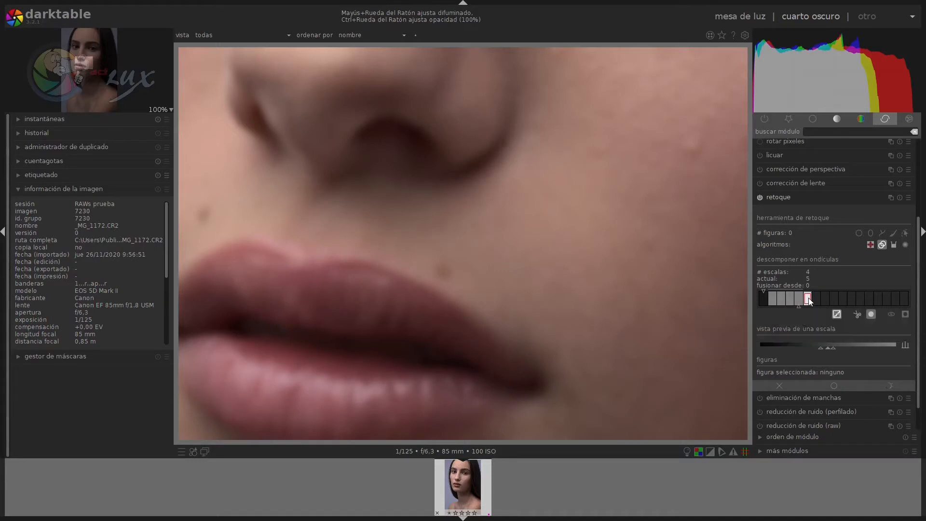
Heal the mole on the residual image again from below the nostril, compare the full image and scale 4, and remove the circle.
{"action": "left_click", "coordinate": [870, 245]}
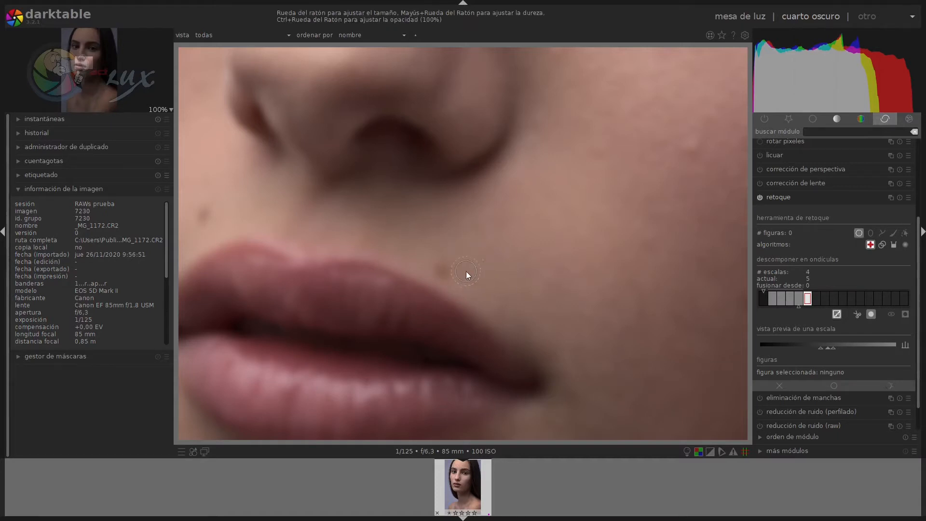
{"action": "left_click", "coordinate": [441, 271]}
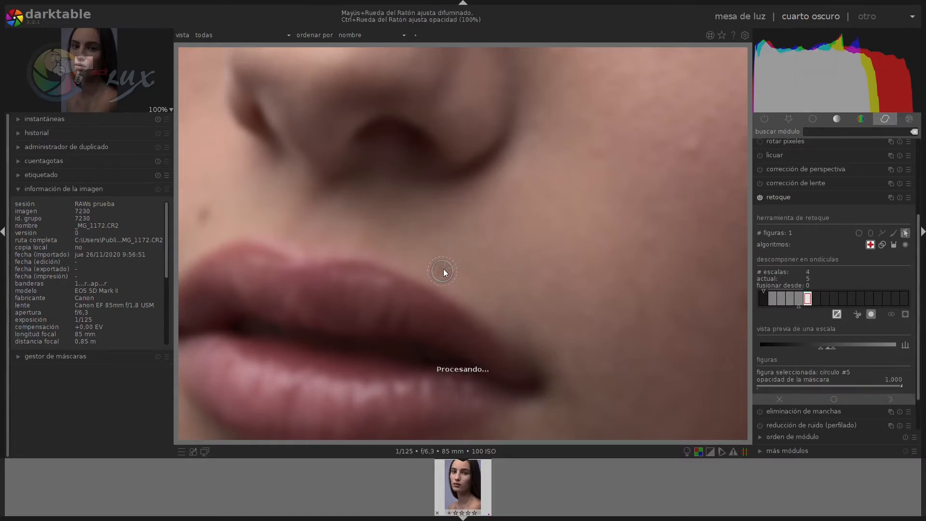
{"action": "mouse_move", "coordinate": [459, 260]}
{"action": "left_mouse_down"}
{"action": "mouse_move", "coordinate": [461, 190]}
{"action": "mouse_move", "coordinate": [474, 180]}
{"action": "left_mouse_up"}
{"action": "left_click", "coordinate": [761, 302]}
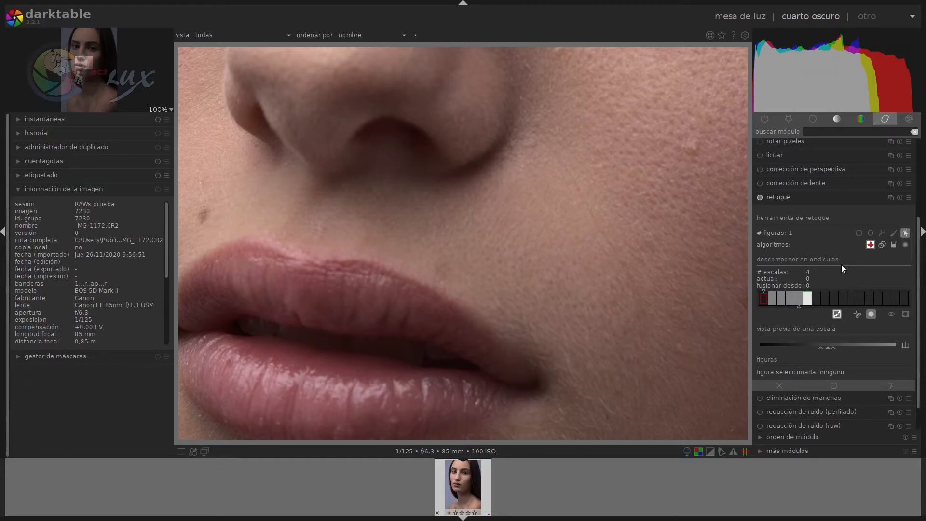
{"action": "left_click", "coordinate": [798, 298]}
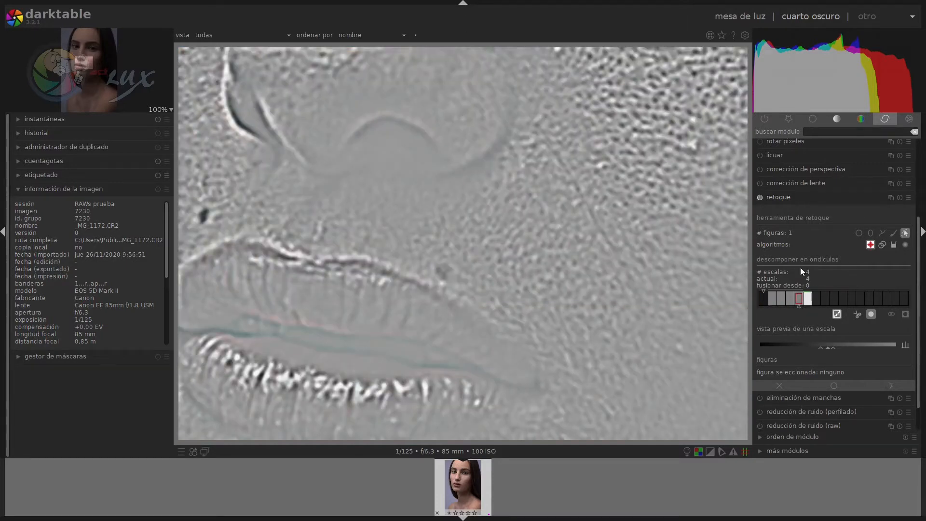
{"action": "left_click", "coordinate": [807, 298]}
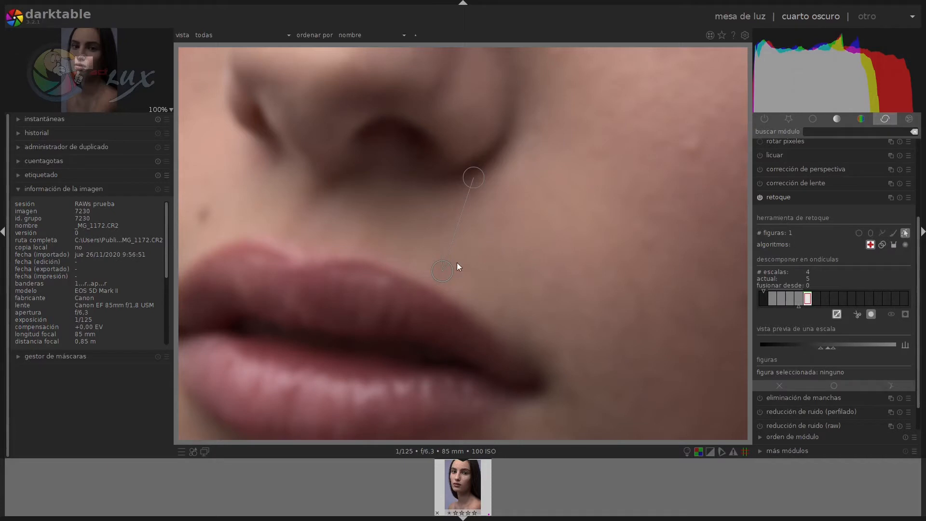
{"action": "right_click", "coordinate": [445, 273]}
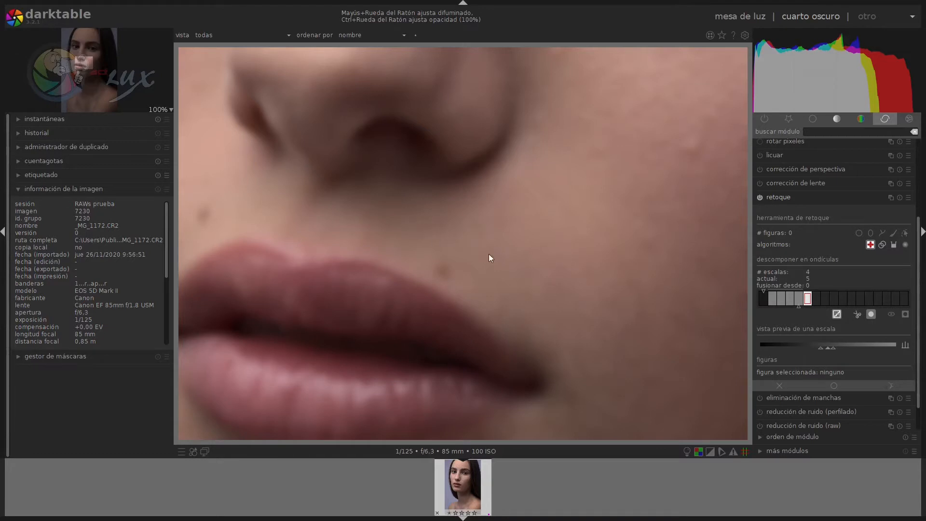
Examine the residual image across the cheek, chin, neck and lips for uneven tones and spots.
{"action": "left_click_drag", "start_coordinate": [519, 273], "coordinate": [290, 182]}
{"action": "left_click_drag", "start_coordinate": [472, 207], "coordinate": [586, 283]}
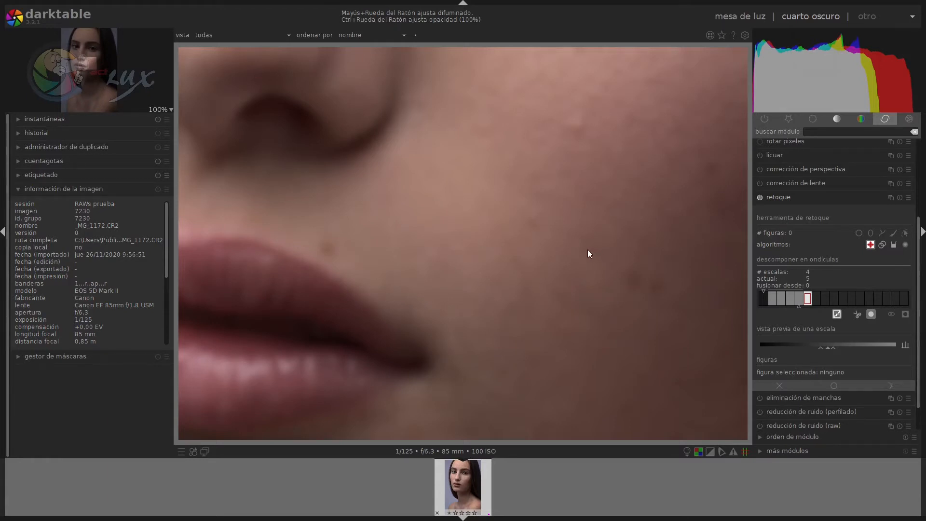
{"action": "left_click_drag", "start_coordinate": [587, 250], "coordinate": [525, 236]}
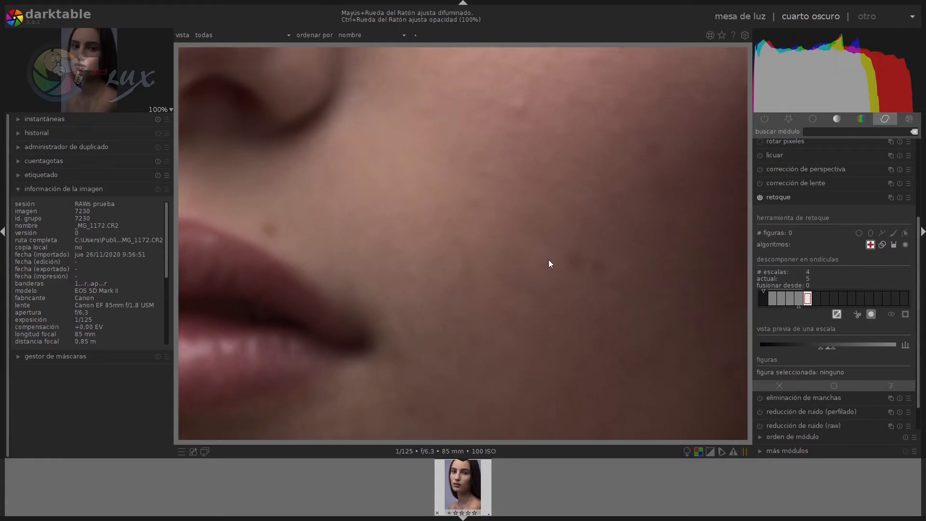
{"action": "left_click_drag", "start_coordinate": [535, 296], "coordinate": [612, 89]}
{"action": "scroll", "coordinate": [477, 275], "scroll_direction": "down", "scroll_amount": 1}
{"action": "left_click_drag", "start_coordinate": [657, 383], "coordinate": [442, 104]}
{"action": "left_click_drag", "start_coordinate": [579, 368], "coordinate": [647, 442]}
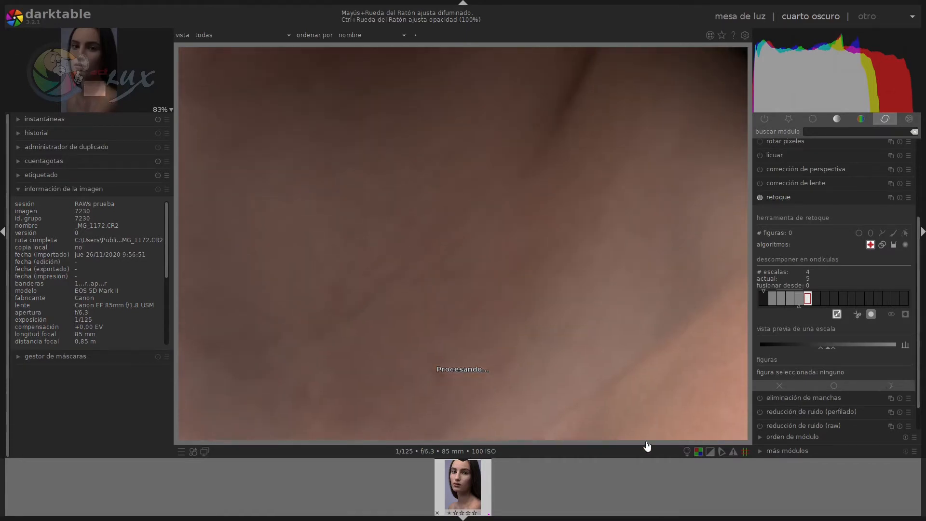
{"action": "left_click_drag", "start_coordinate": [454, 103], "coordinate": [587, 356]}
{"action": "left_click_drag", "start_coordinate": [543, 223], "coordinate": [600, 403]}
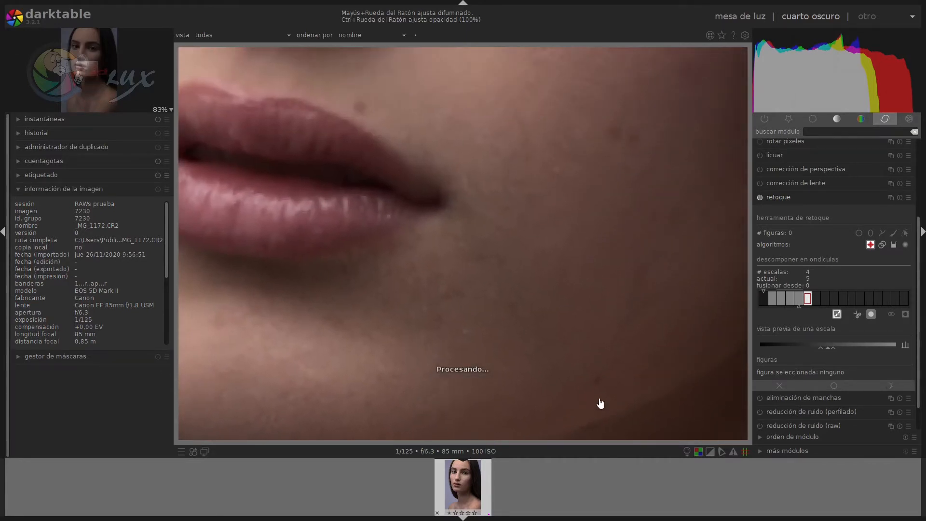
{"action": "left_click_drag", "start_coordinate": [610, 168], "coordinate": [589, 308]}
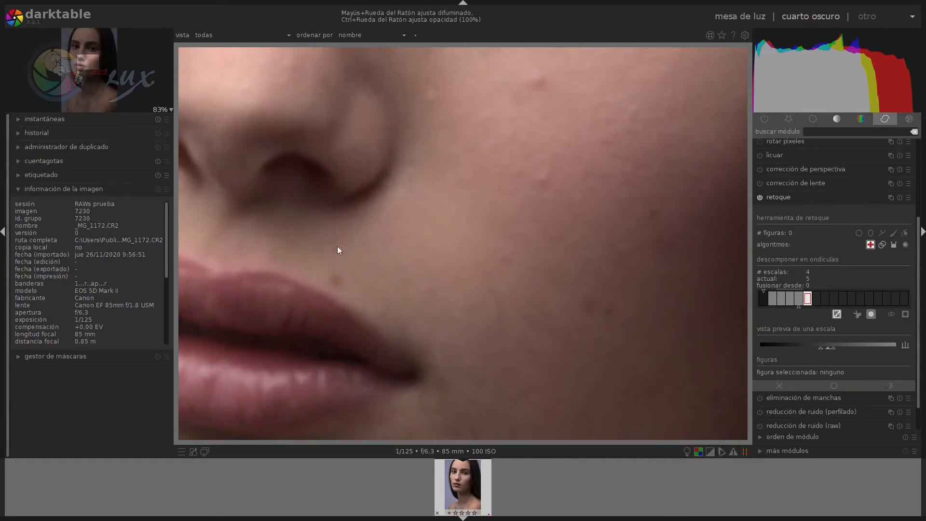
{"action": "left_click_drag", "start_coordinate": [408, 242], "coordinate": [471, 202]}
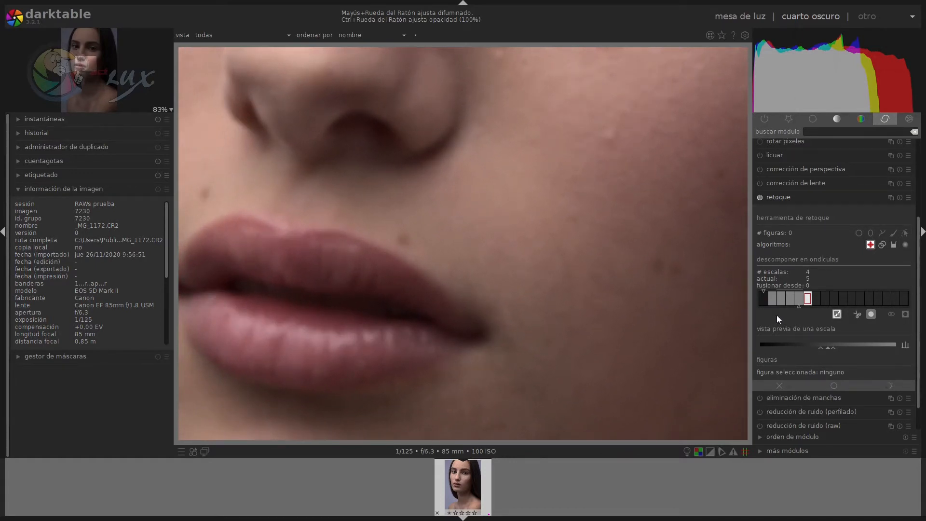
Turn off the single-scale display, try a heal circle over the mole on the residual image, and delete the circle.
{"action": "left_click", "coordinate": [836, 315]}
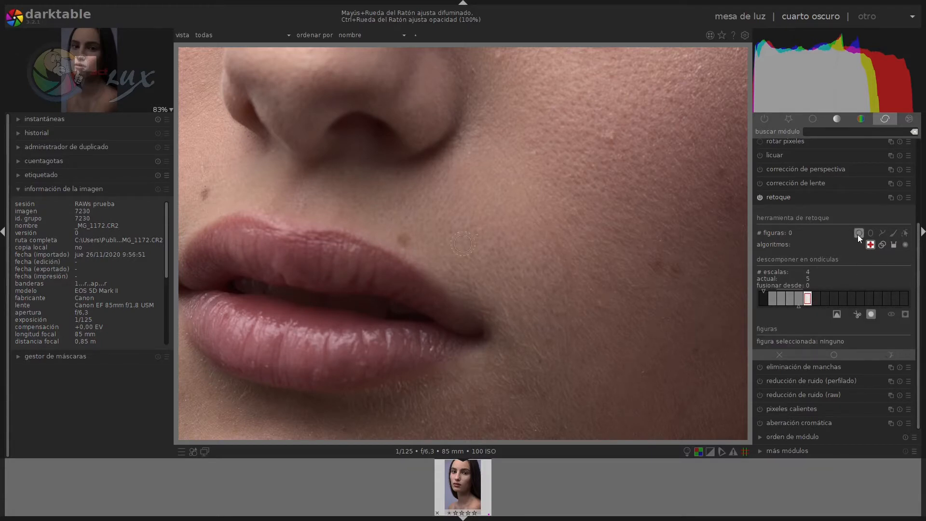
{"action": "left_click", "coordinate": [404, 239]}
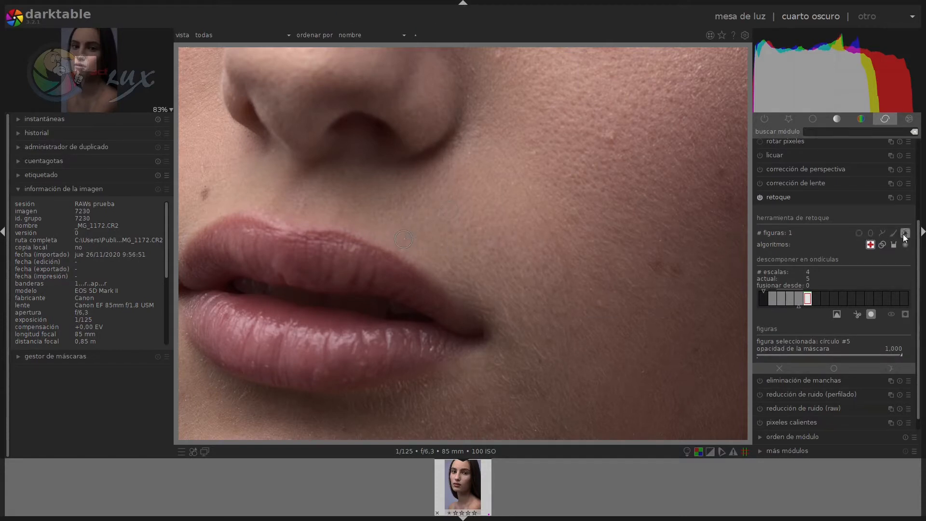
{"action": "left_click", "coordinate": [905, 234]}
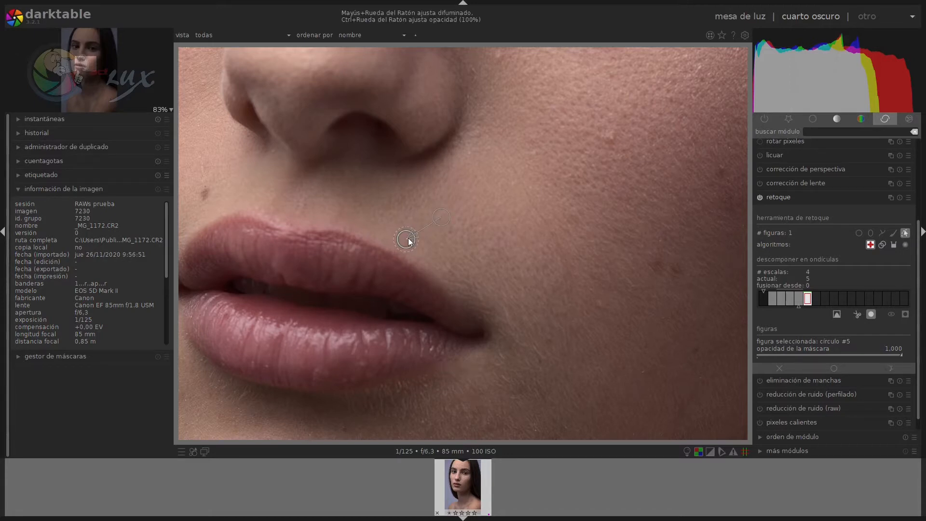
{"action": "left_click_drag", "start_coordinate": [408, 238], "coordinate": [405, 240]}
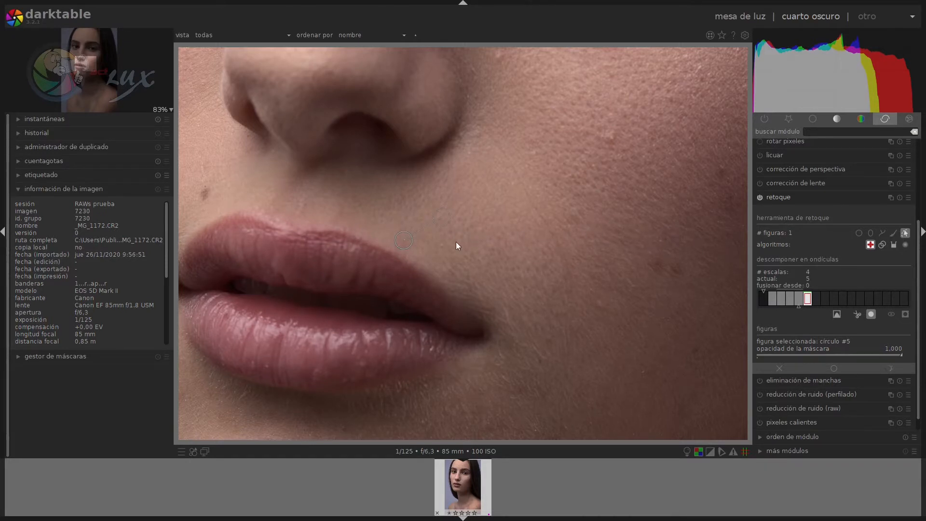
{"action": "right_click", "coordinate": [403, 241]}
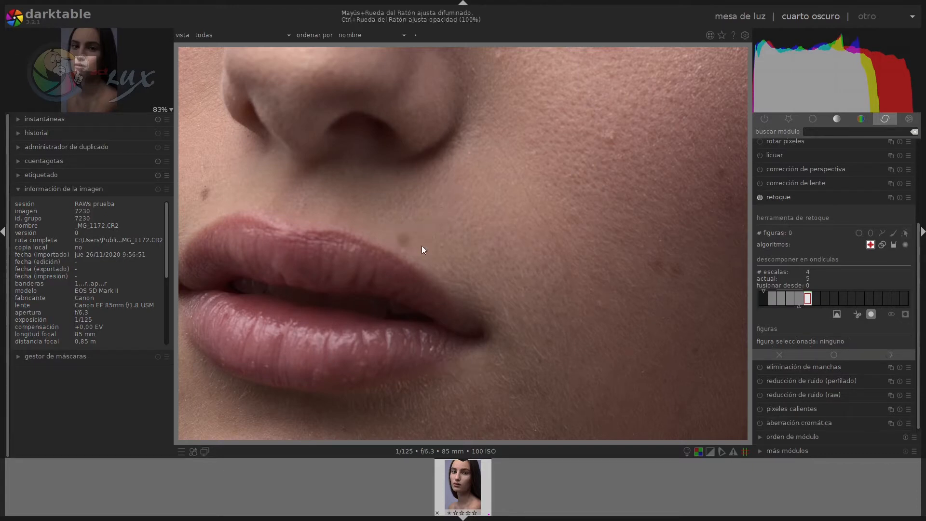
Heal the mole above the upper lip on the residual image with a circle sourced from the adjacent skin toward the cheek.
{"action": "left_click_drag", "start_coordinate": [605, 250], "coordinate": [469, 243]}
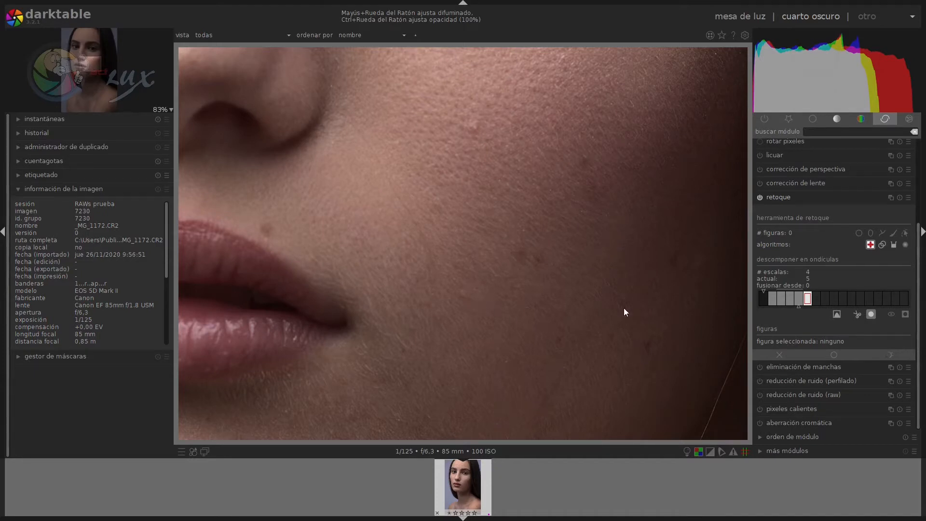
{"action": "left_click", "coordinate": [858, 233]}
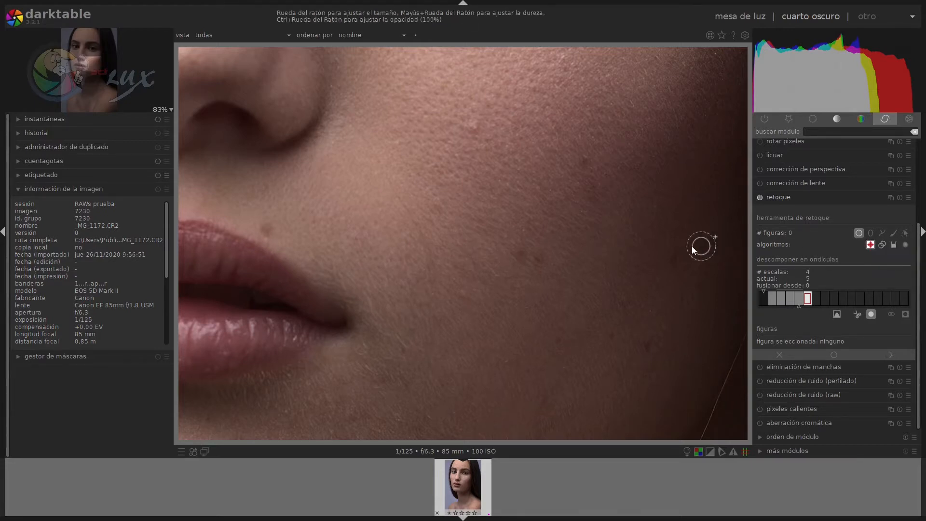
{"action": "left_click", "coordinate": [265, 230]}
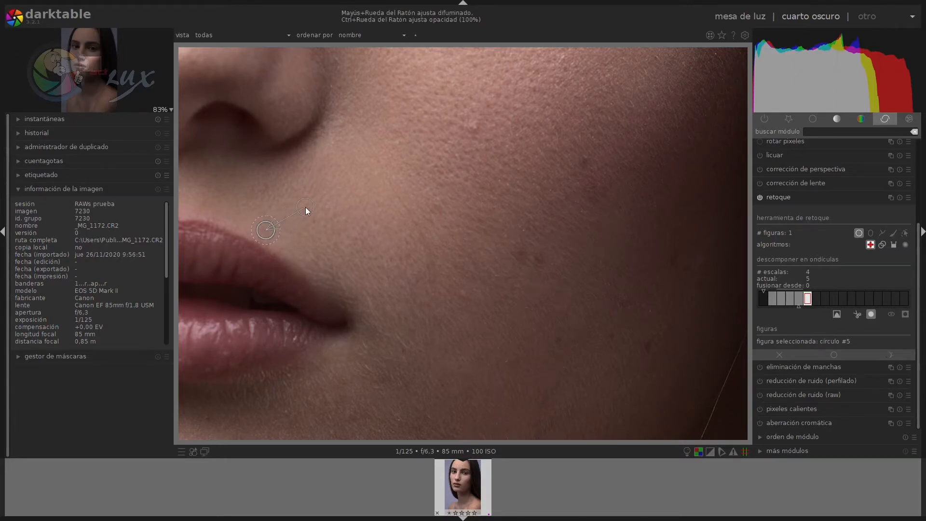
{"action": "left_click_drag", "start_coordinate": [305, 207], "coordinate": [305, 207]}
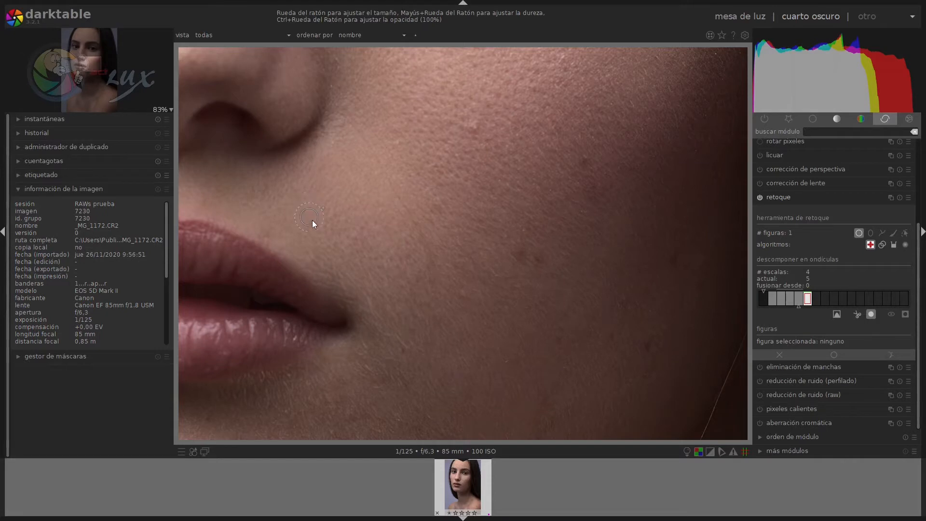
Heal the paired spots mid-cheek and the two spots above them with four circles sourced from clean skin close by.
{"action": "left_click", "coordinate": [521, 259]}
{"action": "left_click_drag", "start_coordinate": [508, 239], "coordinate": [545, 235]}
{"action": "left_click_drag", "start_coordinate": [593, 200], "coordinate": [611, 182]}
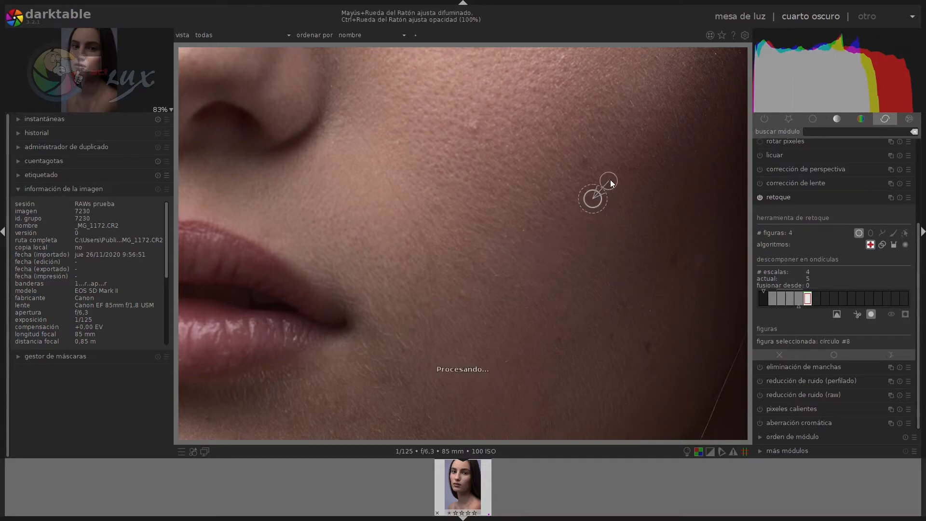
{"action": "left_click", "coordinate": [586, 163]}
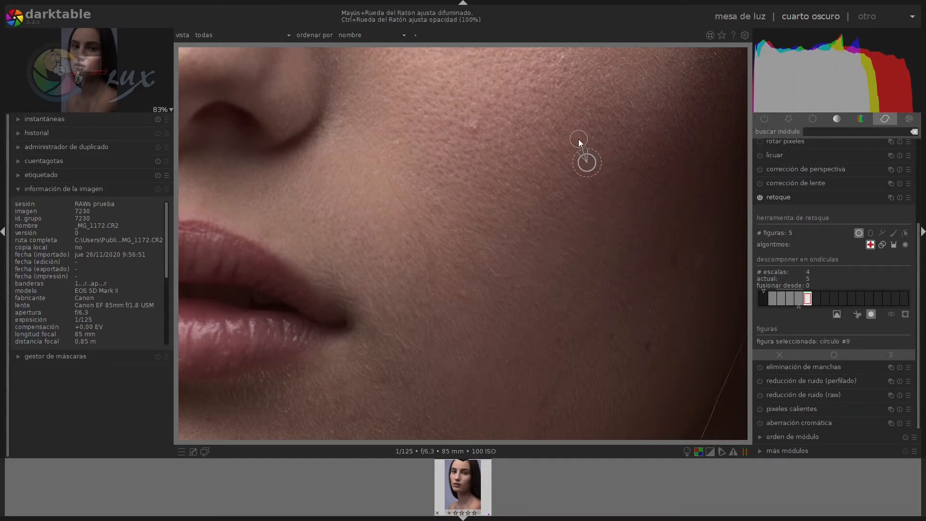
Heal two spots on the shadowed outer cheek, the spot beside the upper lip and the mole on the opposite cheek with circles sourced nearby.
{"action": "left_click", "coordinate": [673, 258]}
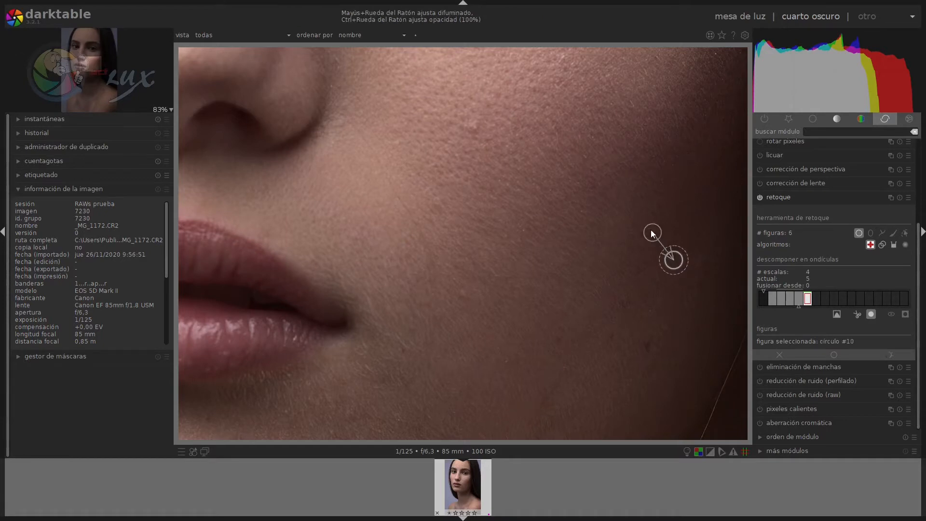
{"action": "left_click", "coordinate": [650, 344]}
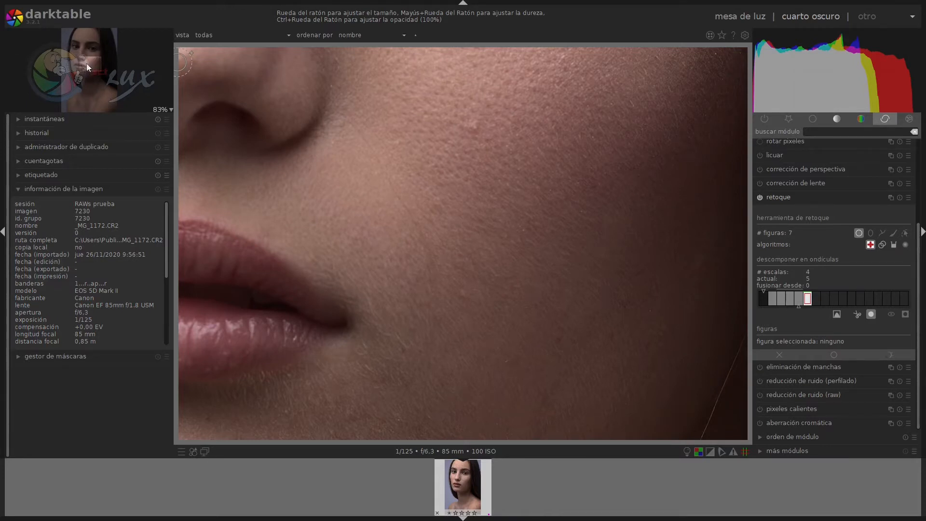
{"action": "left_click_drag", "start_coordinate": [86, 63], "coordinate": [76, 63]}
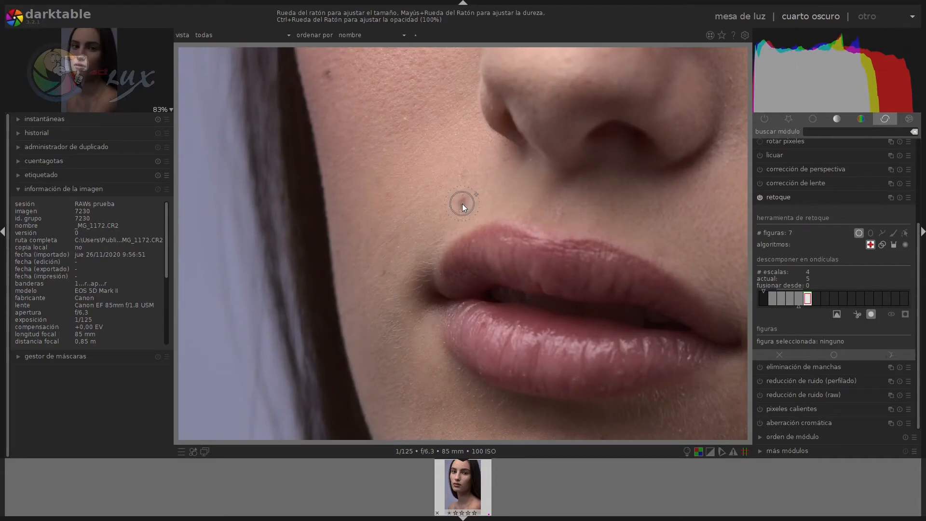
{"action": "left_click_drag", "start_coordinate": [462, 203], "coordinate": [447, 163]}
{"action": "left_click", "coordinate": [327, 76]}
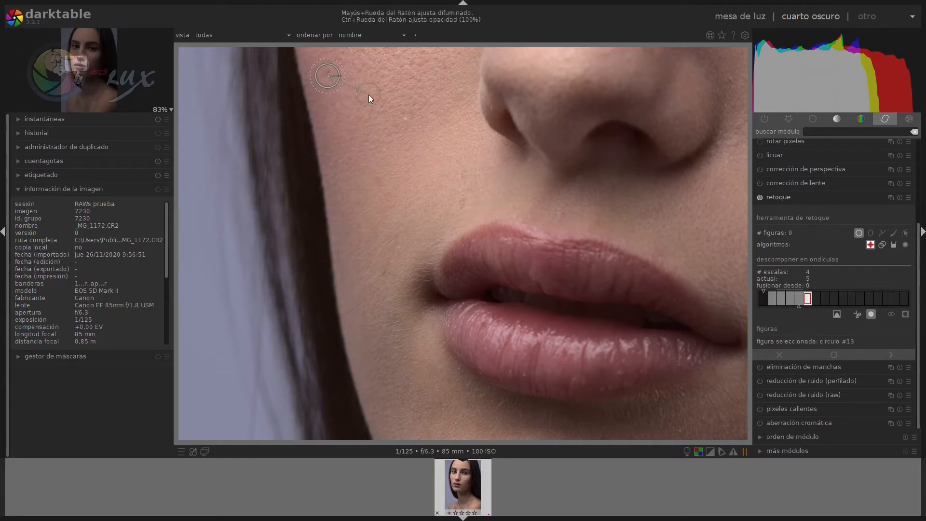
Heal the neck spot under the chin and the shoulder's large and small moles, adding a third shoulder circle with a distant source.
{"action": "mouse_move", "coordinate": [79, 66]}
{"action": "left_mouse_down"}
{"action": "mouse_move", "coordinate": [91, 83]}
{"action": "mouse_move", "coordinate": [85, 78]}
{"action": "left_mouse_up"}
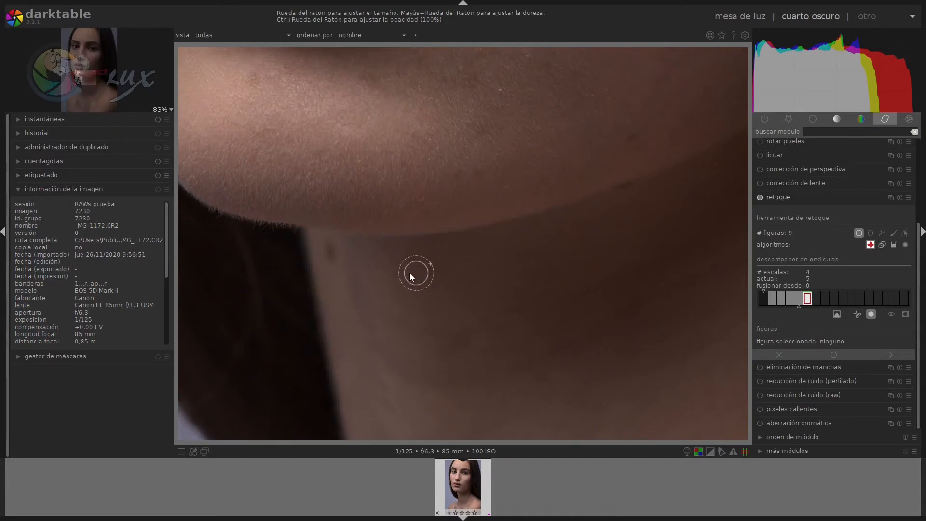
{"action": "left_click_drag", "start_coordinate": [331, 253], "coordinate": [334, 270]}
{"action": "left_click_drag", "start_coordinate": [89, 76], "coordinate": [116, 97]}
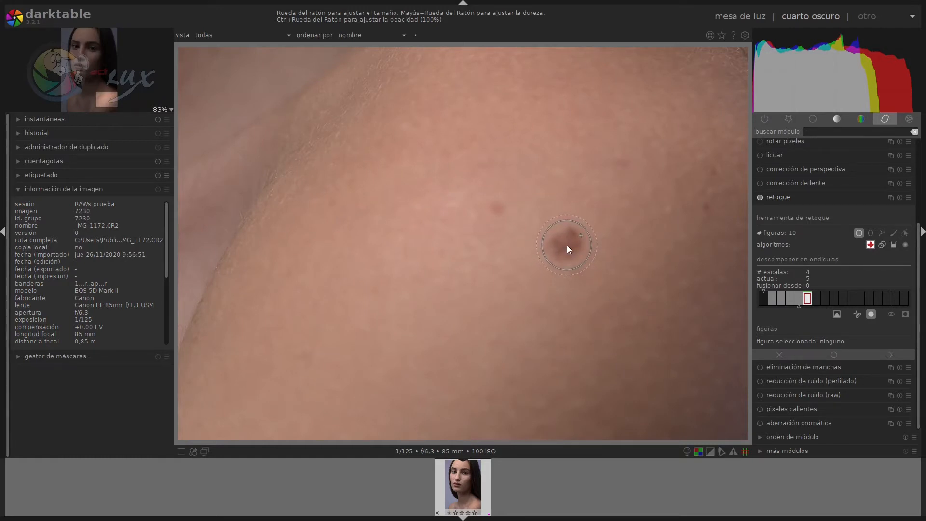
{"action": "left_click", "coordinate": [566, 245]}
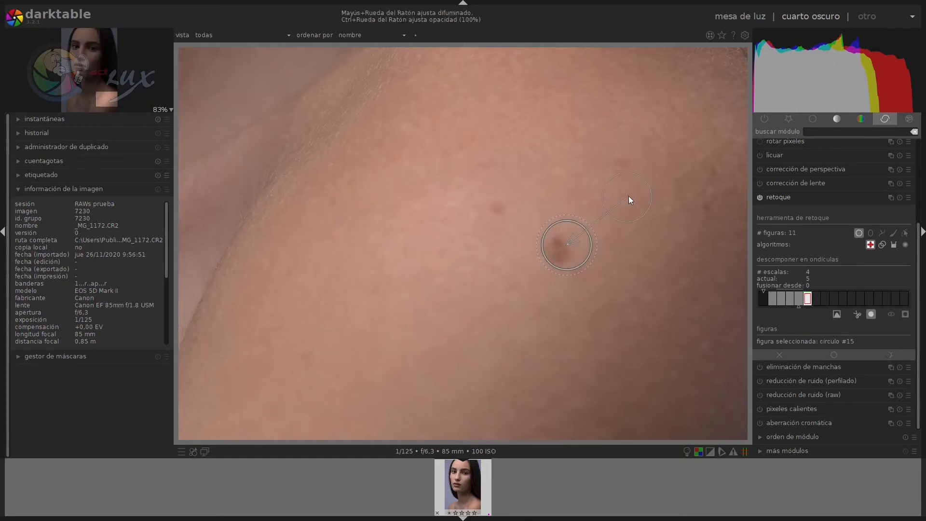
{"action": "left_click", "coordinate": [499, 209]}
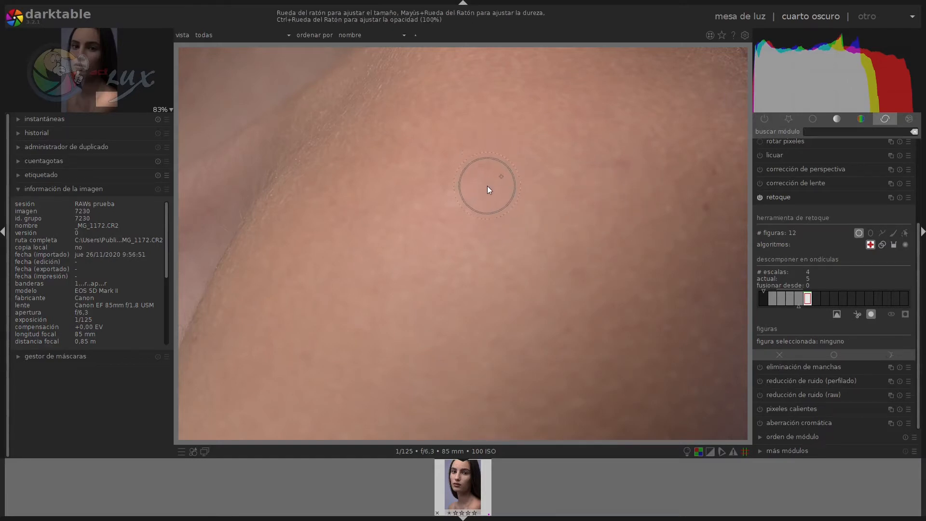
{"action": "left_click_drag", "start_coordinate": [371, 224], "coordinate": [694, 205]}
Heal the four spots at the base of the neck with circles sourced from adjacent clean skin.
{"action": "left_click_drag", "start_coordinate": [105, 94], "coordinate": [94, 99]}
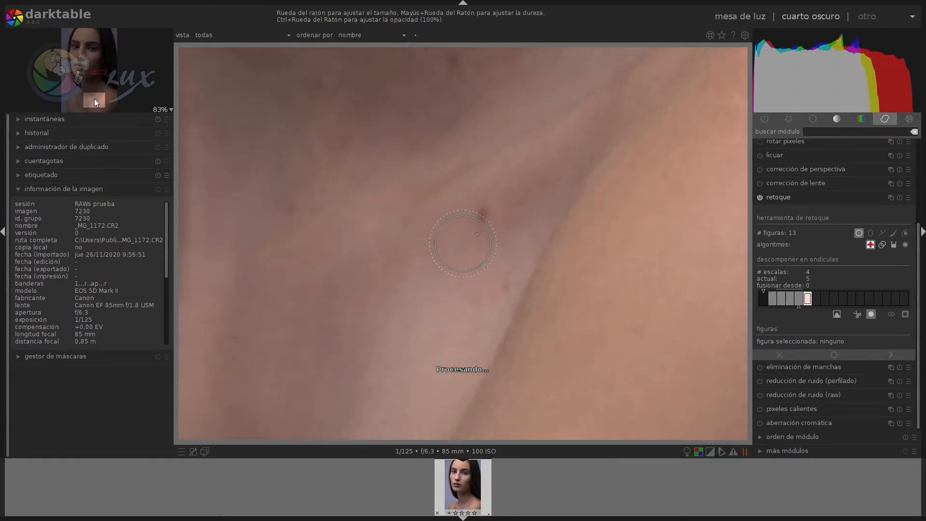
{"action": "left_click", "coordinate": [482, 215]}
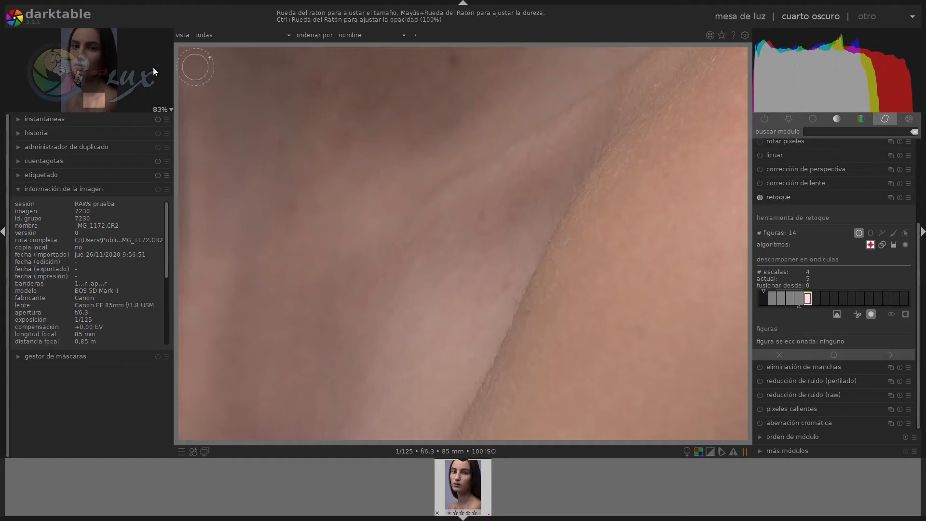
{"action": "left_click_drag", "start_coordinate": [88, 94], "coordinate": [91, 94]}
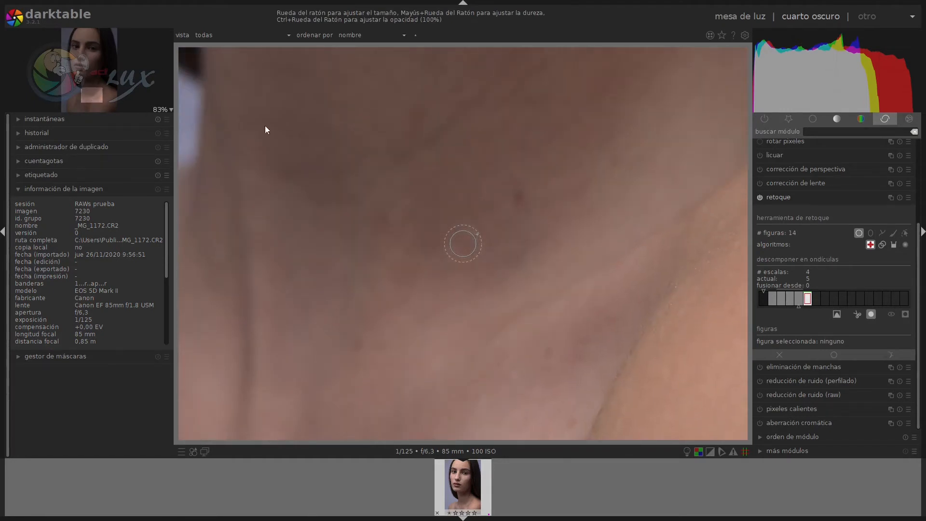
{"action": "left_click", "coordinate": [519, 198]}
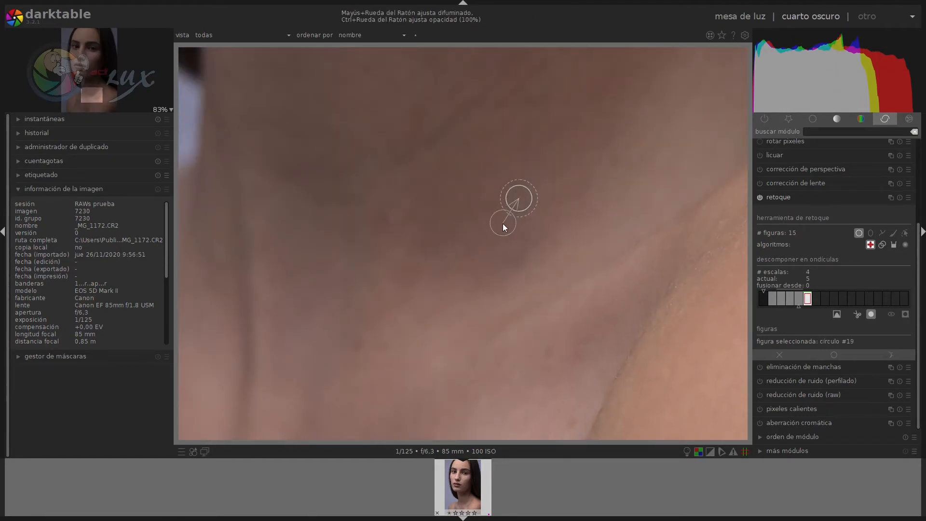
{"action": "left_click", "coordinate": [393, 225]}
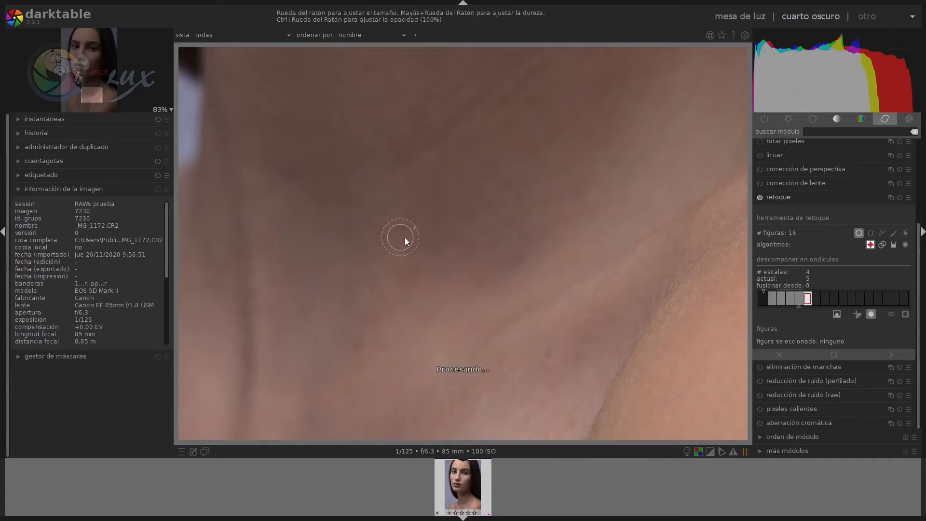
{"action": "left_click", "coordinate": [355, 344]}
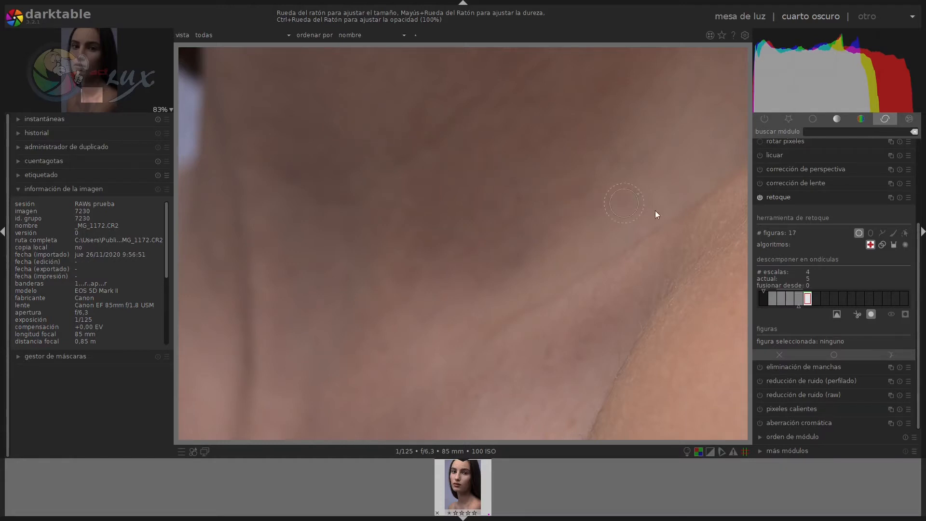
Heal three spots on the lower forehead above the eyebrow on the shadowed side with small circles sourced from skin close by.
{"action": "left_click", "coordinate": [859, 234]}
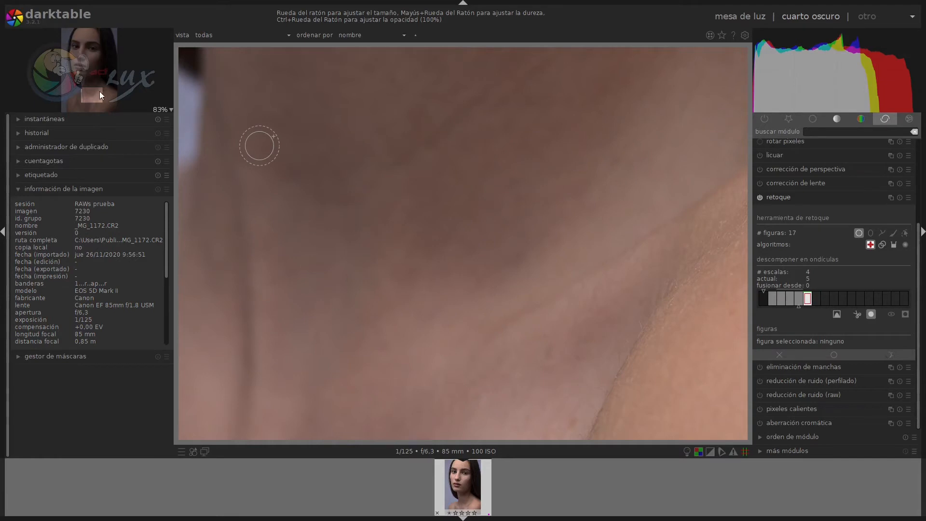
{"action": "left_click_drag", "start_coordinate": [100, 91], "coordinate": [87, 31]}
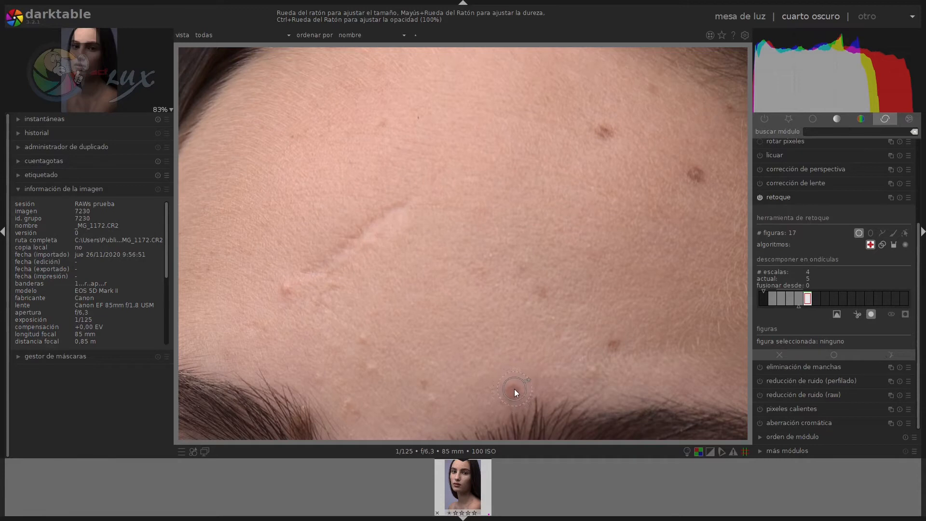
{"action": "left_click", "coordinate": [512, 391]}
{"action": "left_click", "coordinate": [540, 296]}
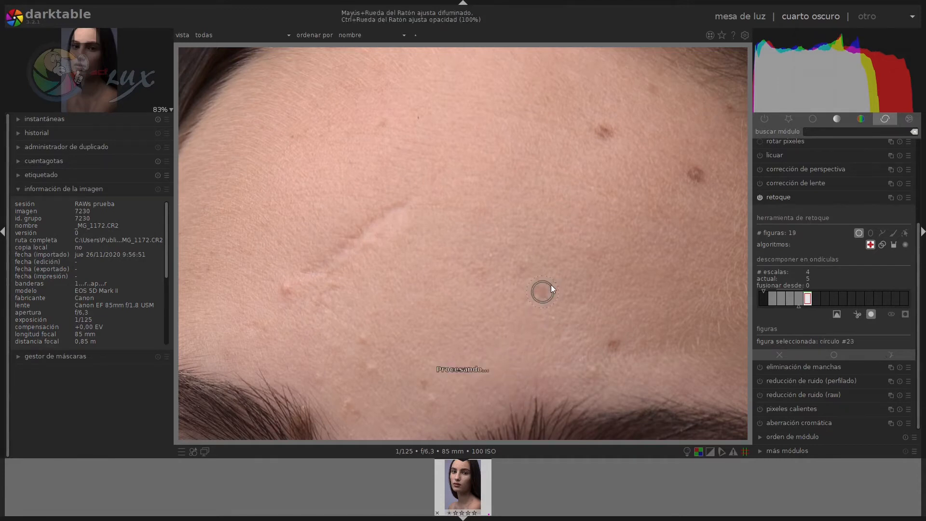
{"action": "left_click", "coordinate": [616, 342]}
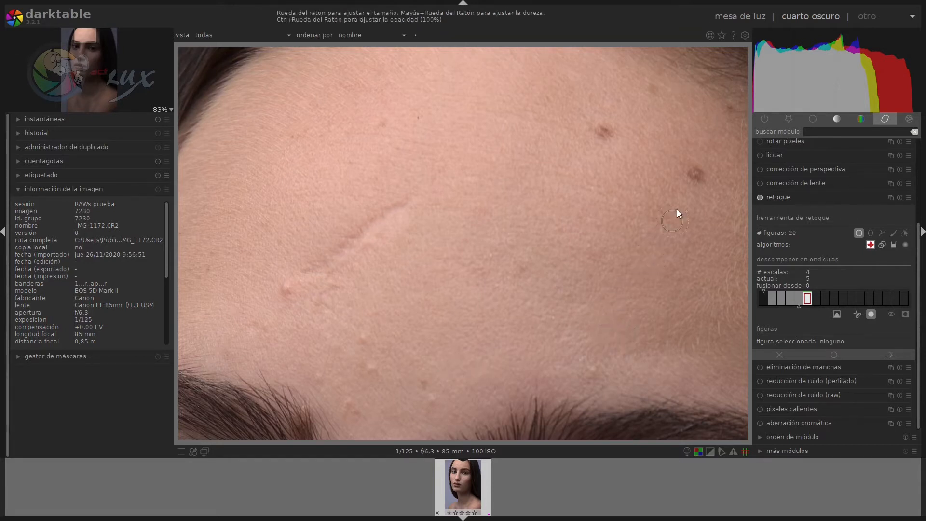
Heal the two dark moles and the two fainter spots near the hairline on the upper forehead with circles.
{"action": "left_click", "coordinate": [696, 175]}
{"action": "left_click", "coordinate": [601, 133]}
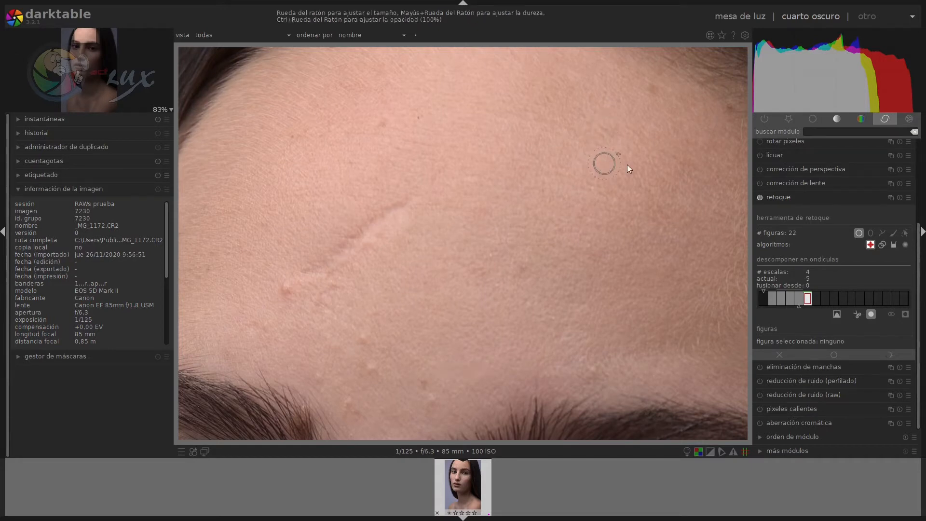
{"action": "left_click", "coordinate": [653, 90]}
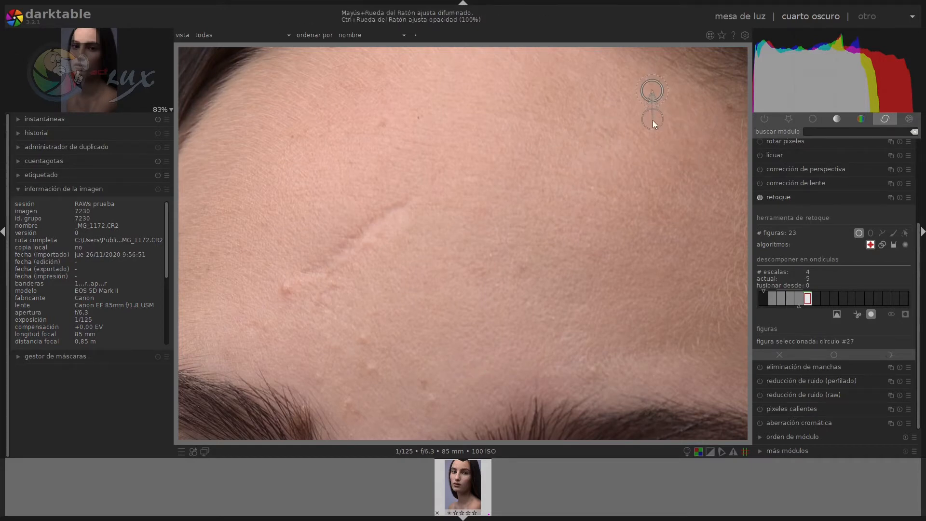
{"action": "left_click", "coordinate": [728, 110]}
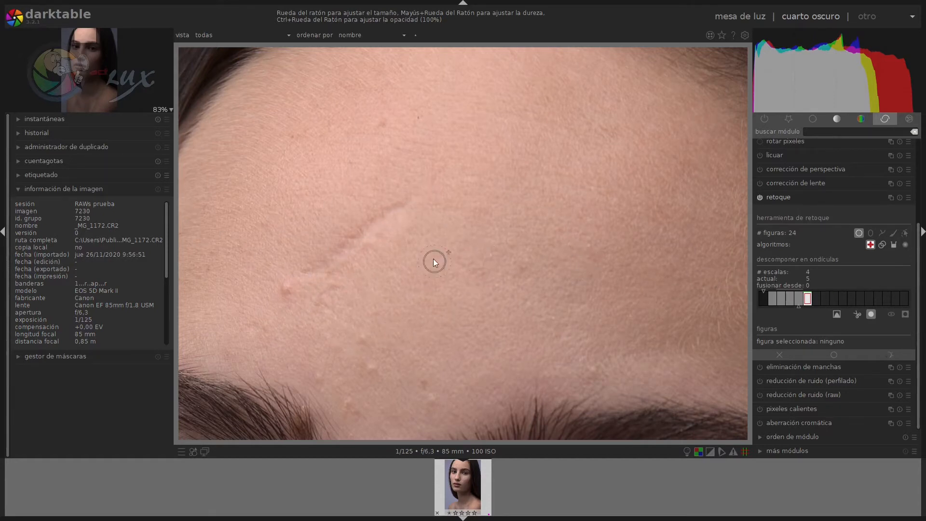
Show the shapes of the current scale for editing and delete the shoulder circle with the distant source.
{"action": "left_click", "coordinate": [908, 235]}
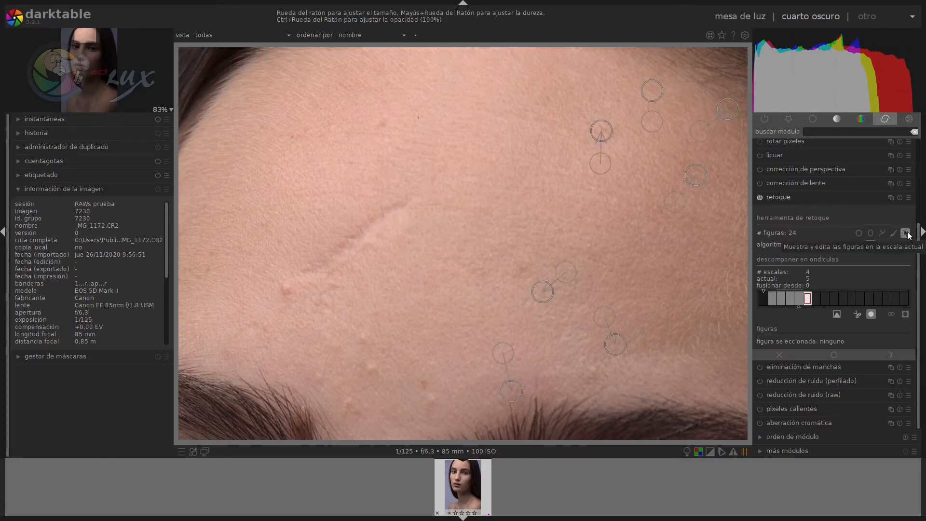
{"action": "scroll", "coordinate": [675, 243], "scroll_direction": "down", "scroll_amount": 1}
{"action": "scroll", "coordinate": [673, 245], "scroll_direction": "down", "scroll_amount": 3}
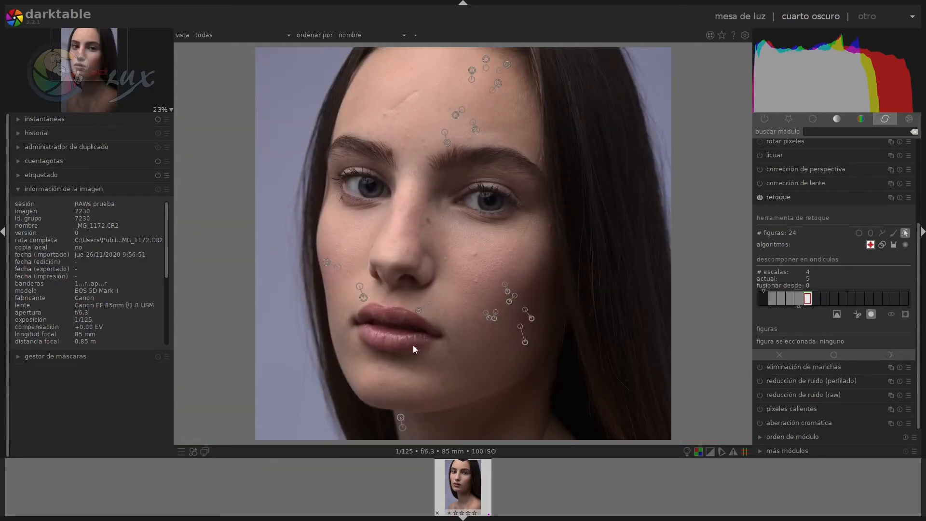
{"action": "left_click_drag", "start_coordinate": [467, 368], "coordinate": [437, 193]}
{"action": "left_click_drag", "start_coordinate": [476, 248], "coordinate": [453, 201]}
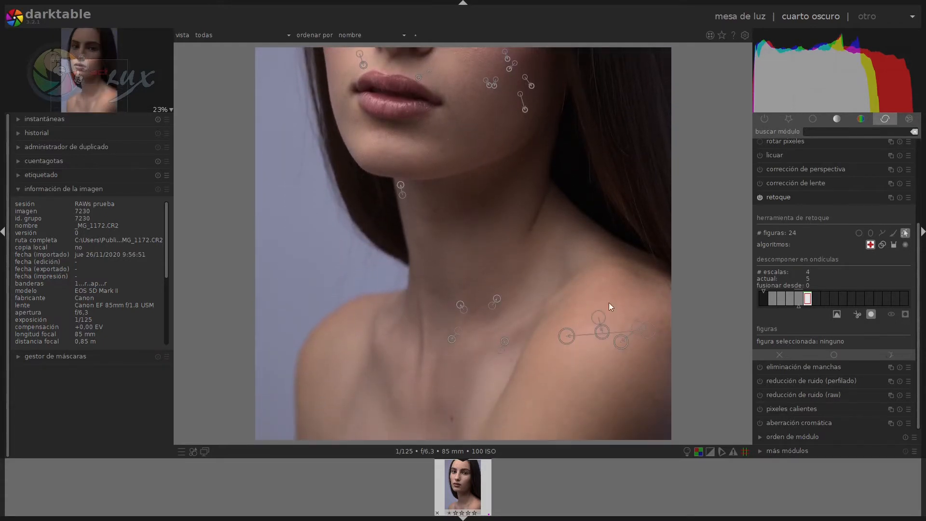
{"action": "right_click", "coordinate": [564, 336]}
Heal the mole on the side of the nose and the red spot on the cheek below the eye with two circles.
{"action": "left_click_drag", "start_coordinate": [490, 219], "coordinate": [544, 367]}
{"action": "scroll", "coordinate": [422, 145], "scroll_direction": "up", "scroll_amount": 3}
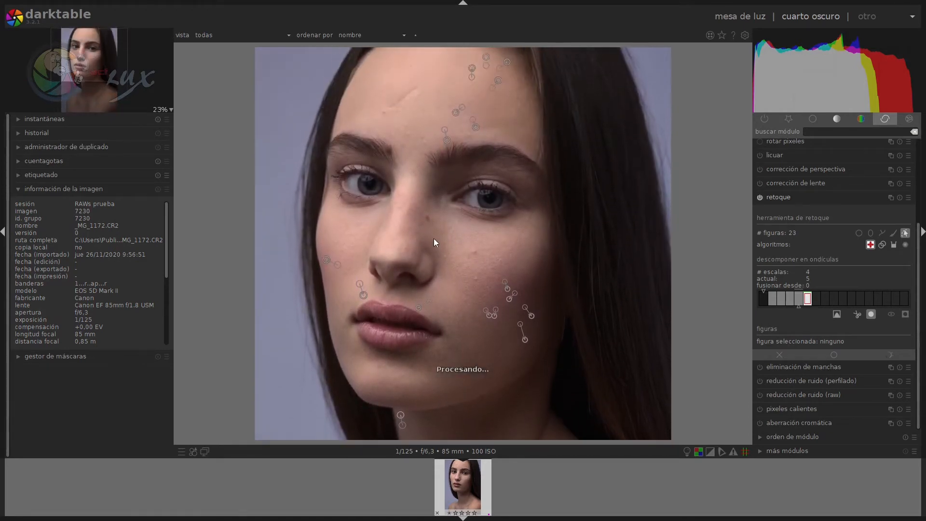
{"action": "scroll", "coordinate": [427, 220], "scroll_direction": "up", "scroll_amount": 2}
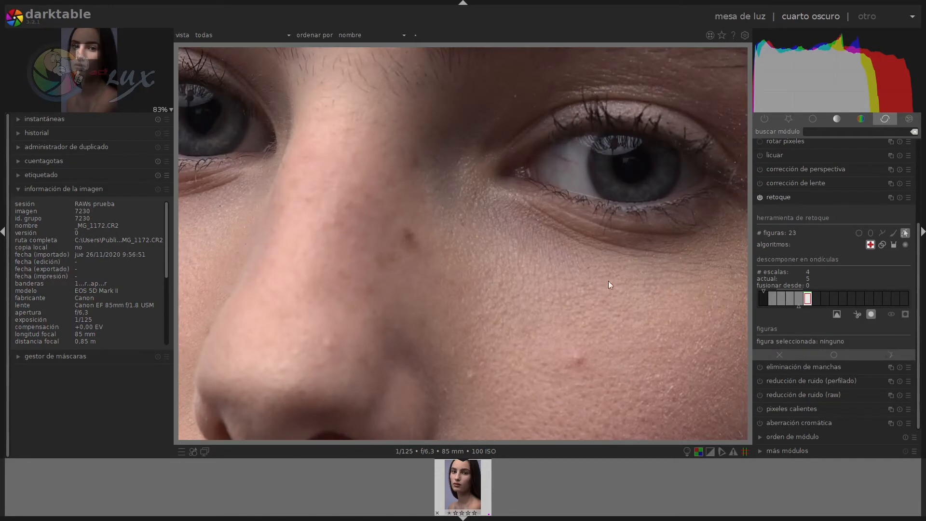
{"action": "left_click", "coordinate": [859, 234]}
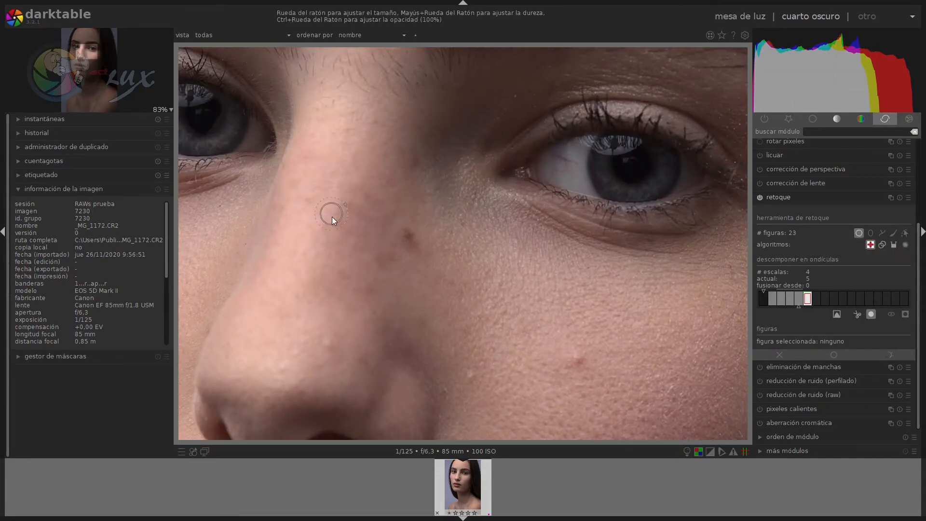
{"action": "left_click", "coordinate": [409, 239]}
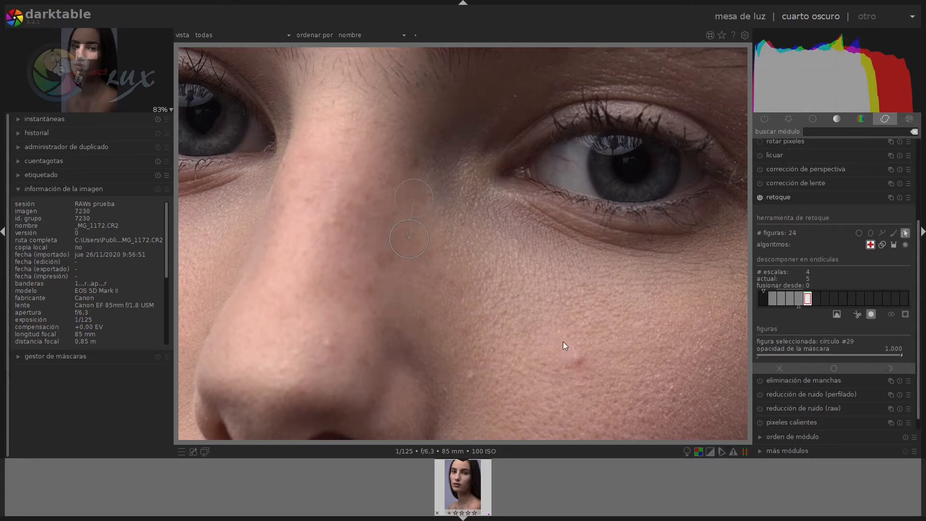
{"action": "left_click", "coordinate": [859, 234]}
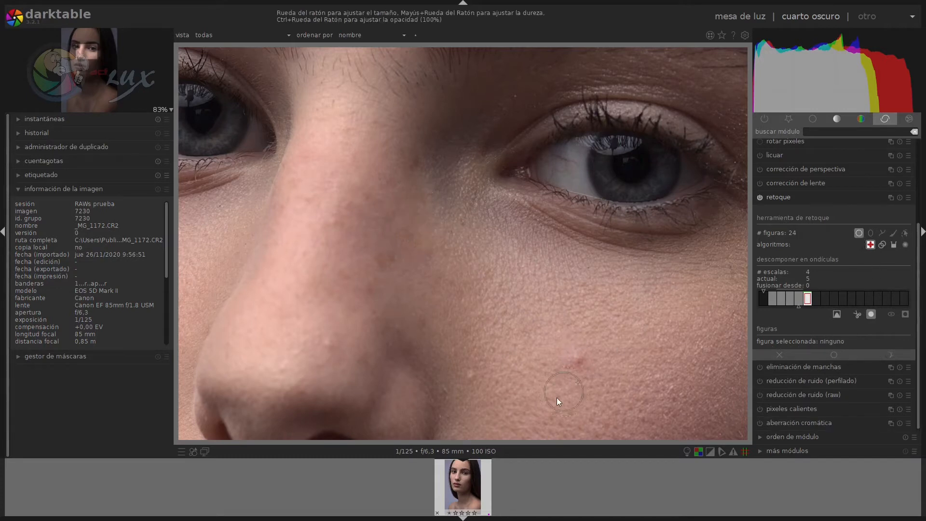
{"action": "left_click", "coordinate": [578, 363]}
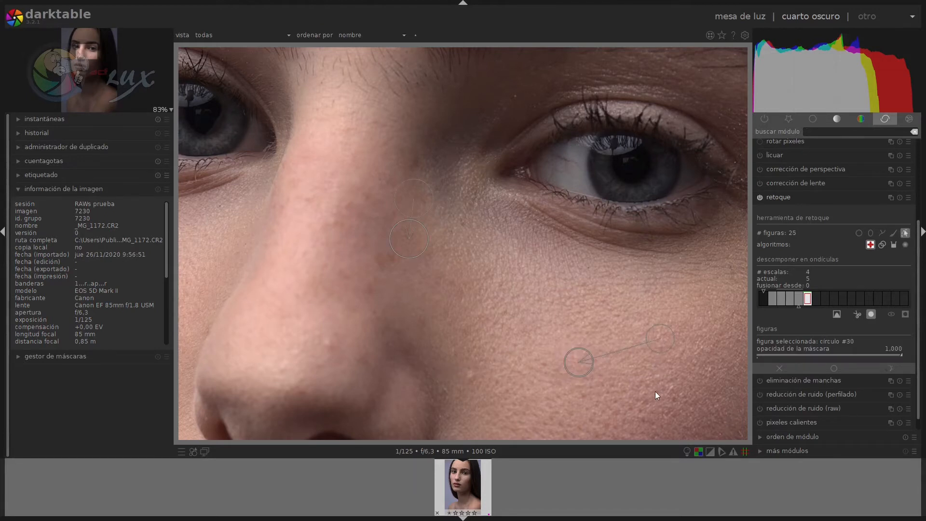
Place a trial heal circle on the lower cheek near the chin, show the existing shapes and delete that circle.
{"action": "scroll", "coordinate": [569, 275], "scroll_direction": "down", "scroll_amount": 3}
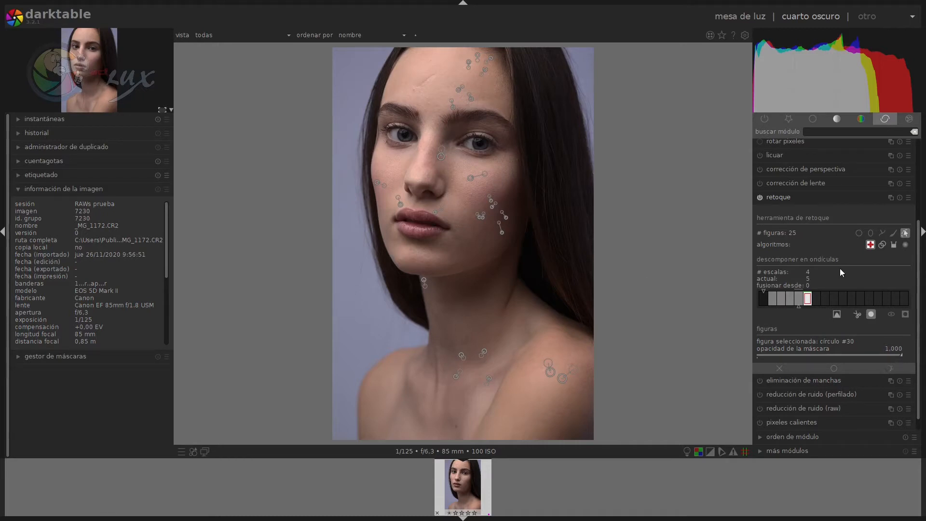
{"action": "left_click", "coordinate": [858, 234]}
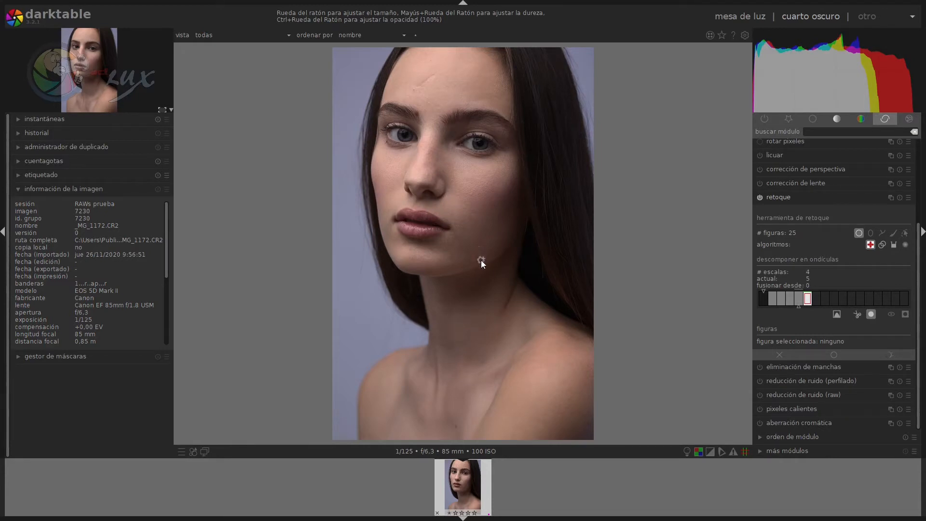
{"action": "left_click", "coordinate": [464, 249]}
{"action": "left_click", "coordinate": [905, 233]}
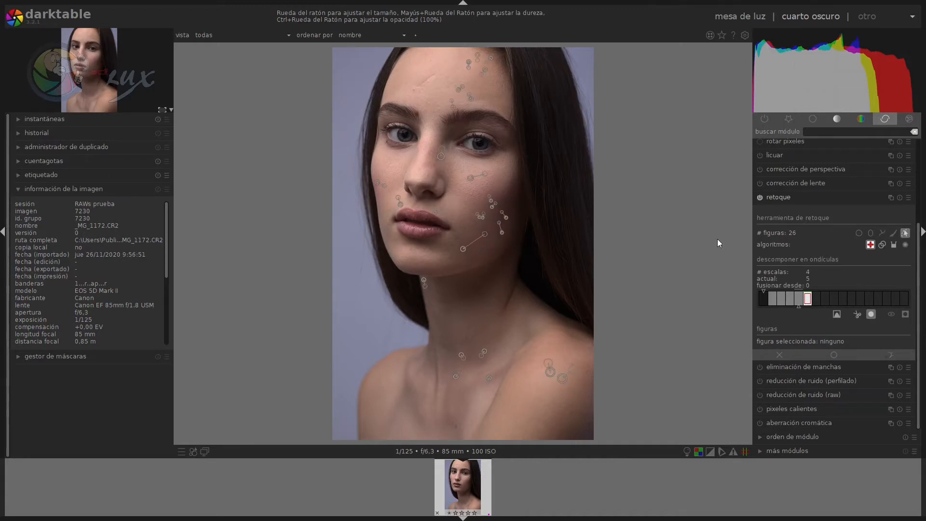
{"action": "right_click", "coordinate": [464, 251]}
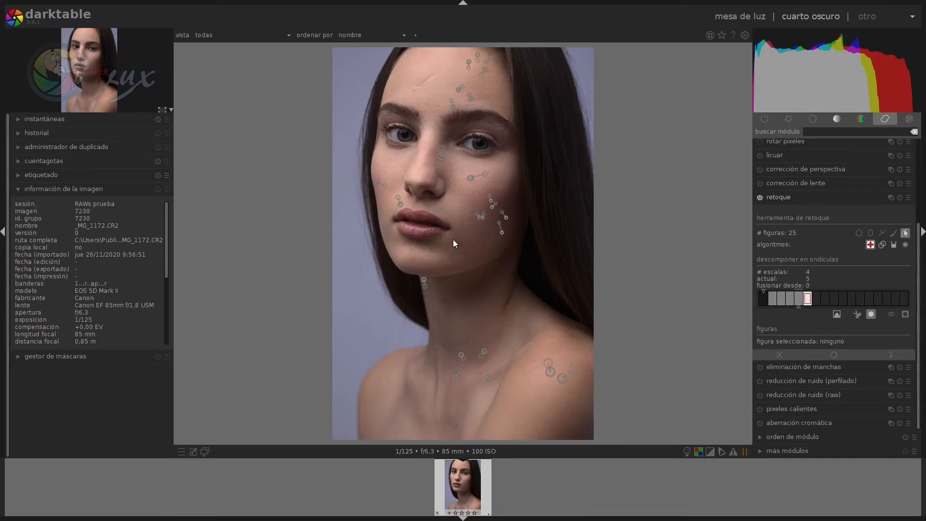
{"action": "scroll", "coordinate": [381, 184], "scroll_direction": "up", "scroll_amount": 4}
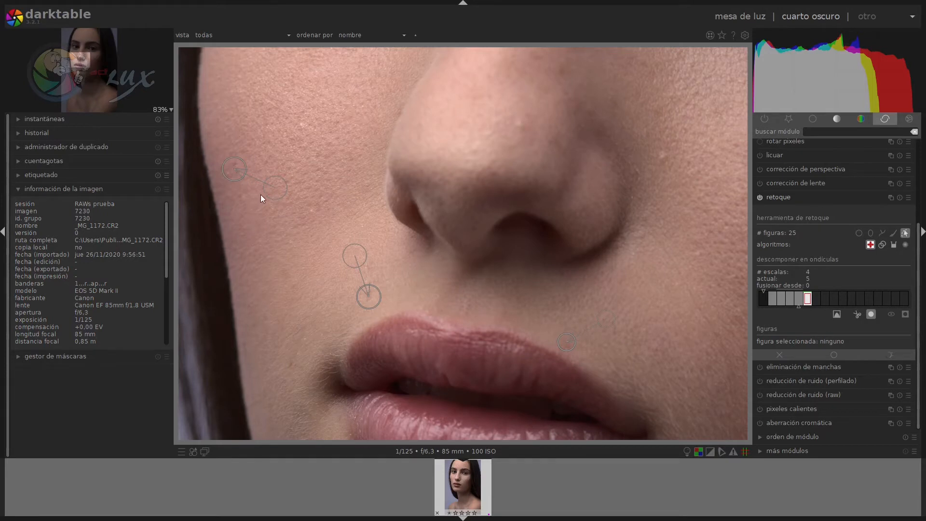
Show the existing shapes and delete the heal circle over the mole above the corner of the upper lip.
{"action": "right_click", "coordinate": [233, 169]}
{"action": "key", "text": "ctrl+z"}
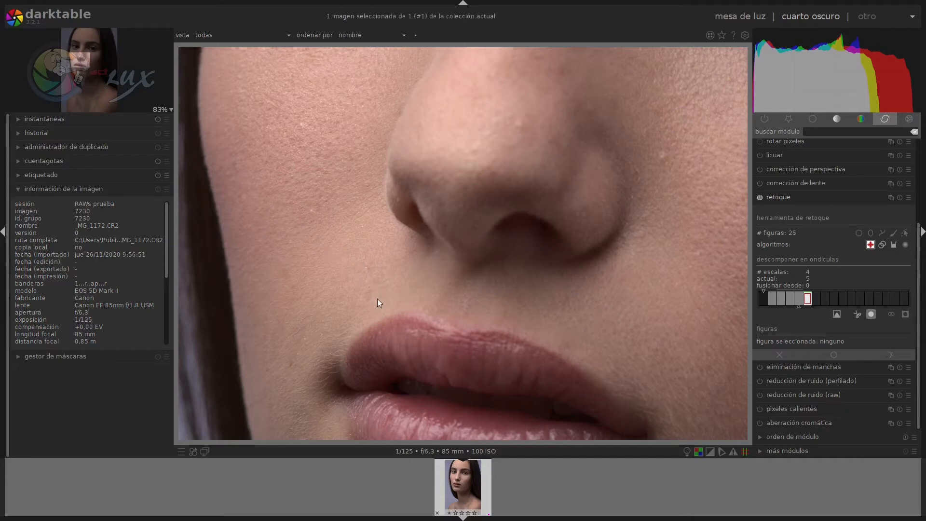
{"action": "left_click", "coordinate": [905, 234]}
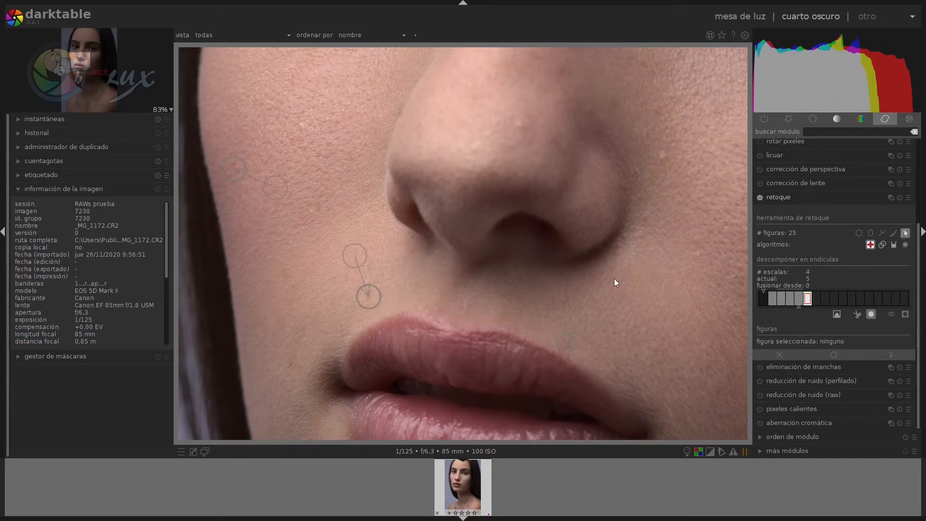
{"action": "right_click", "coordinate": [366, 294]}
{"action": "left_click", "coordinate": [906, 233]}
{"action": "mouse_move", "coordinate": [495, 284]}
{"action": "left_mouse_down"}
{"action": "mouse_move", "coordinate": [533, 199]}
{"action": "mouse_move", "coordinate": [529, 223]}
{"action": "left_mouse_up"}
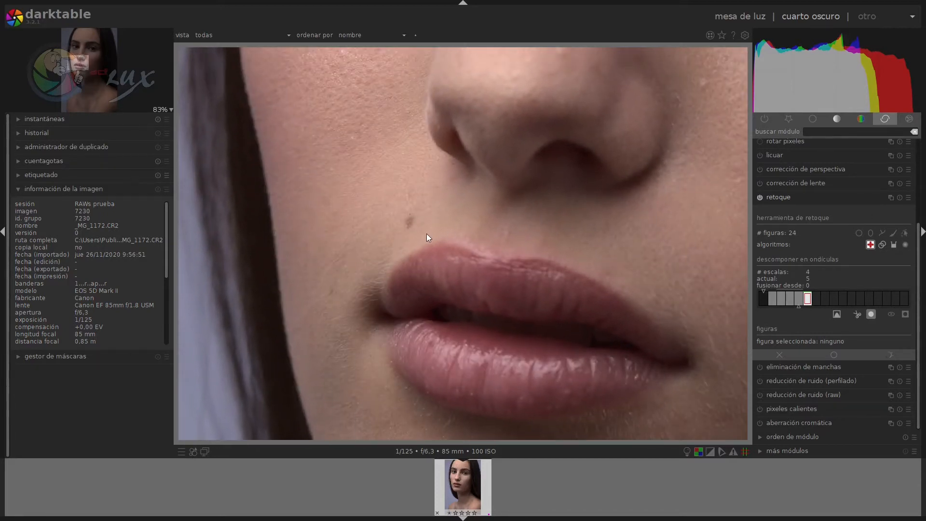
{"action": "scroll", "coordinate": [424, 234], "scroll_direction": "up", "scroll_amount": 1}
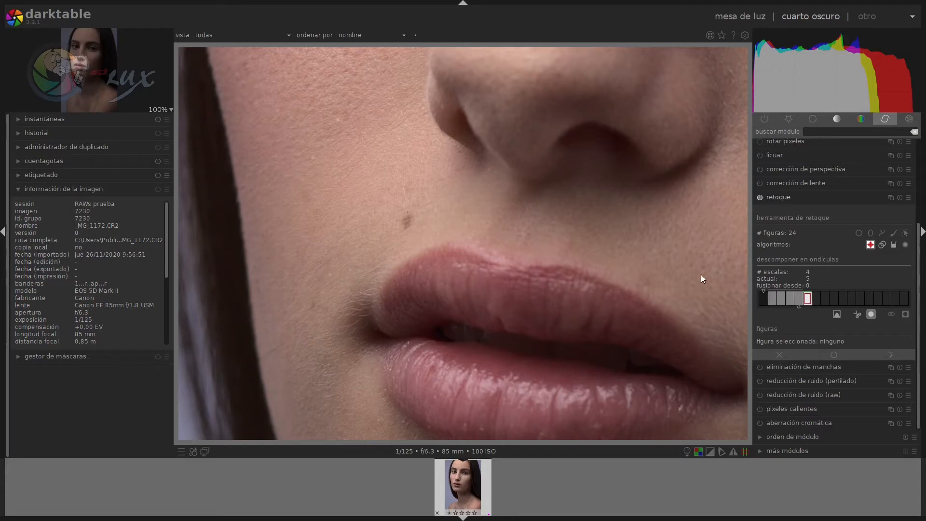
{"action": "left_click_drag", "start_coordinate": [653, 273], "coordinate": [632, 284]}
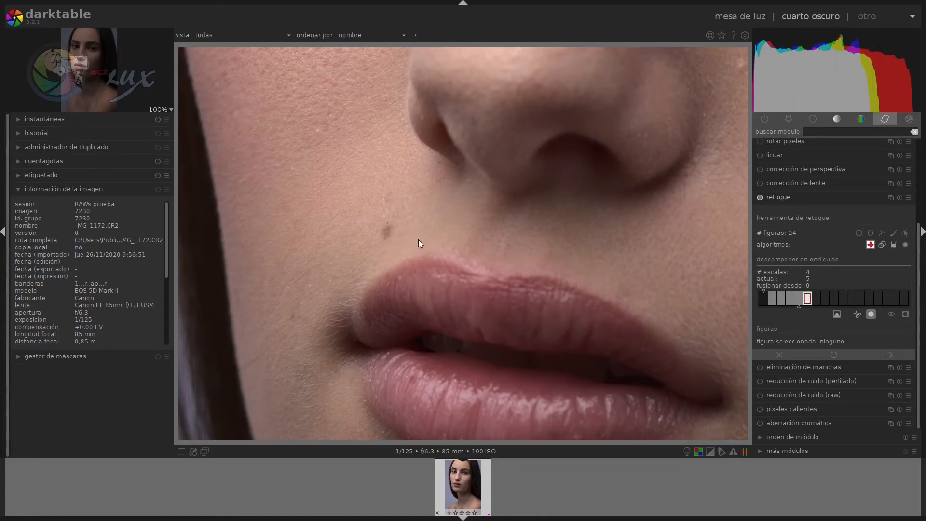
Preview the residual image and the wavelet scales 4, 3, 2 and 1 to examine the mole above the lip.
{"action": "left_click", "coordinate": [837, 313]}
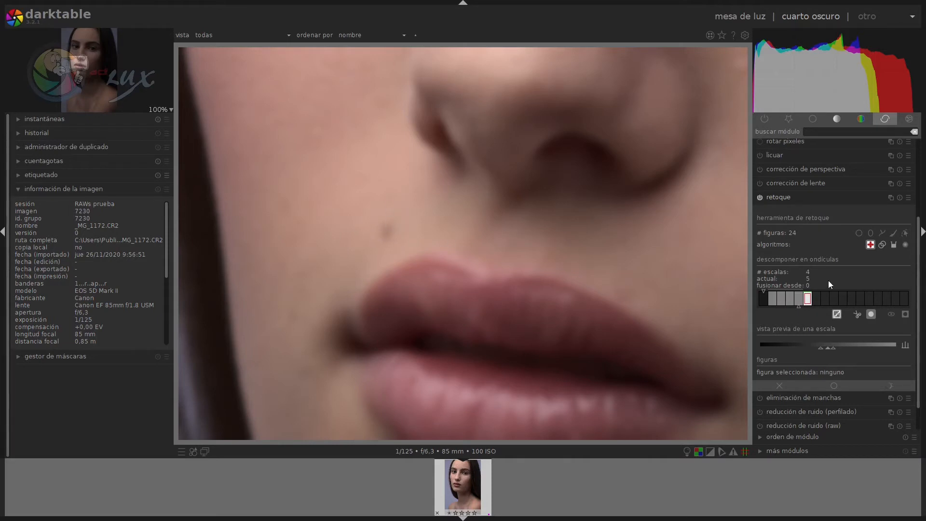
{"action": "left_click", "coordinate": [798, 298]}
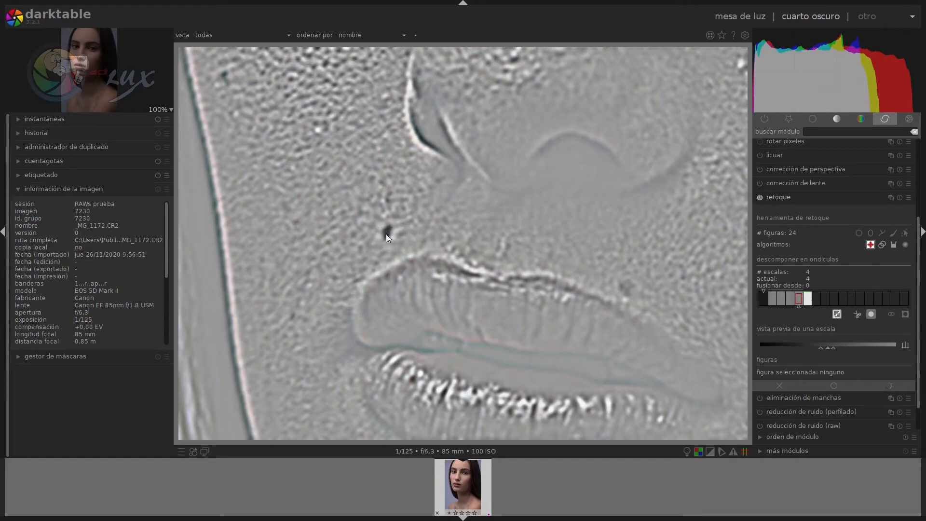
{"action": "left_click", "coordinate": [790, 297]}
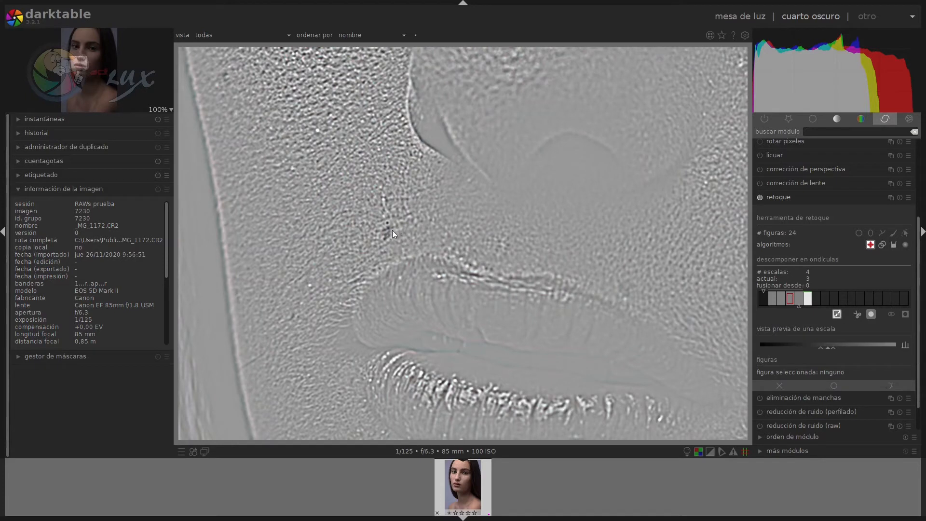
{"action": "left_click", "coordinate": [781, 299]}
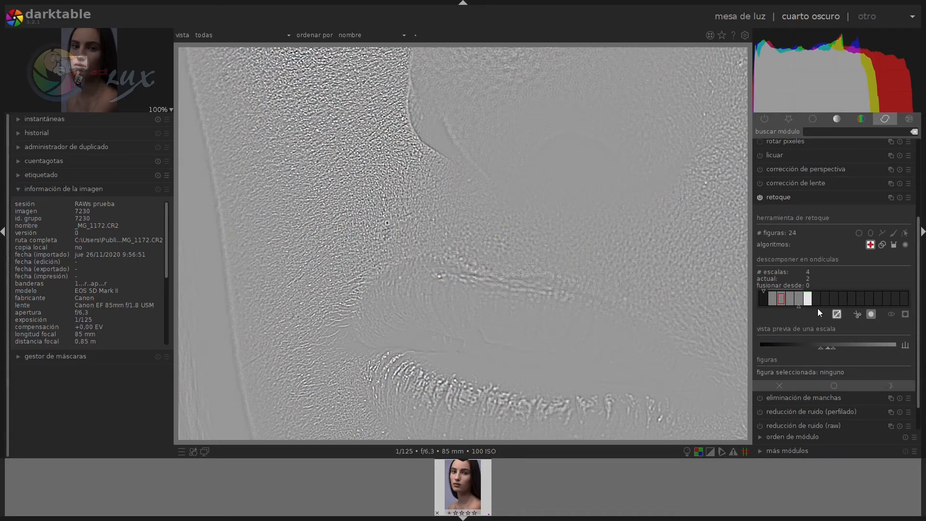
{"action": "left_click", "coordinate": [771, 299]}
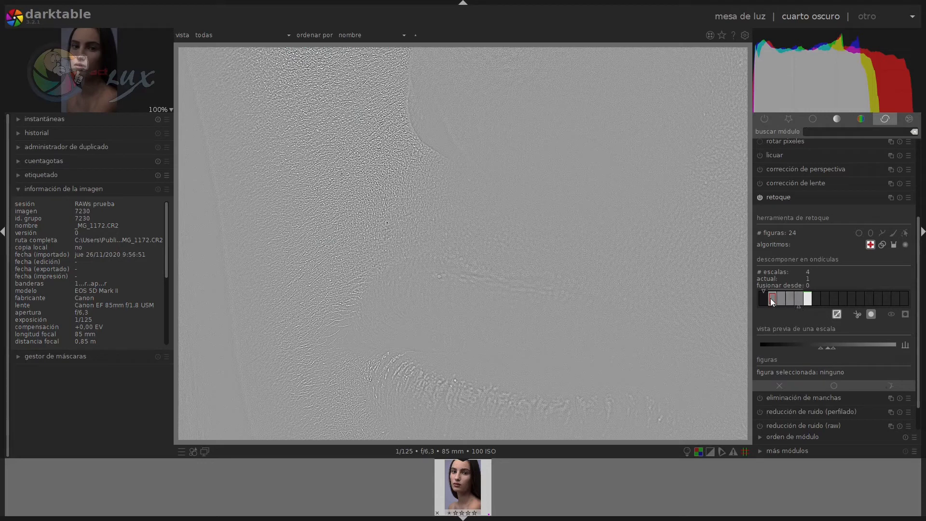
{"action": "left_click", "coordinate": [797, 299]}
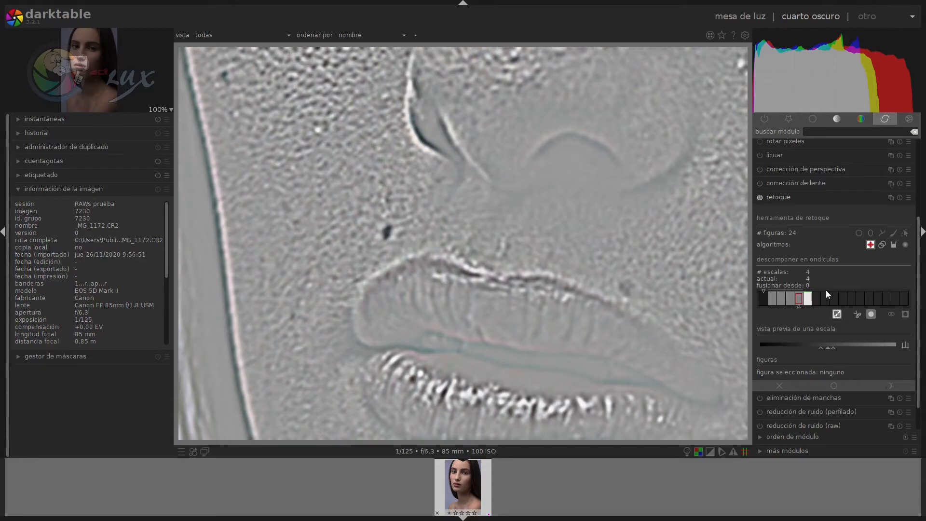
{"action": "left_click", "coordinate": [837, 314]}
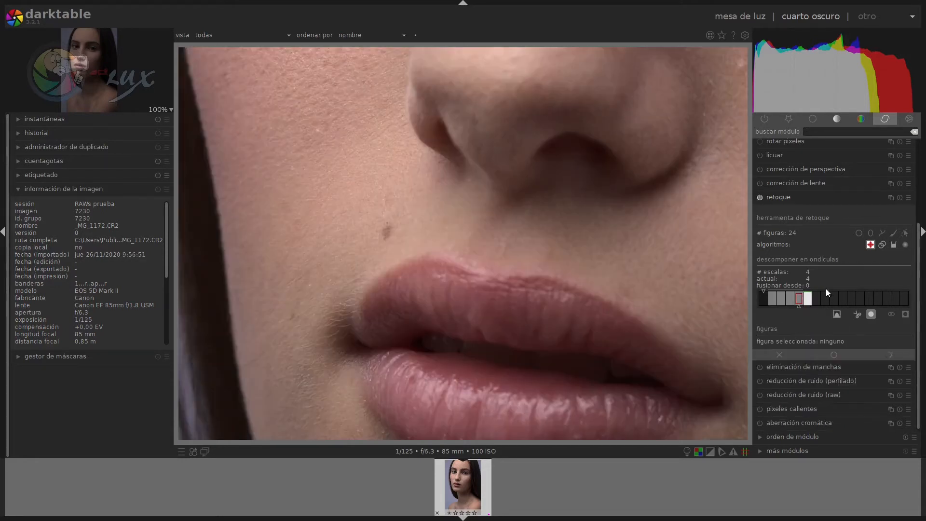
Heal the mole above the lip with a circle on the residual image, its source on the clear skin just above, and hide the shapes.
{"action": "left_click", "coordinate": [807, 299]}
{"action": "left_click", "coordinate": [858, 233]}
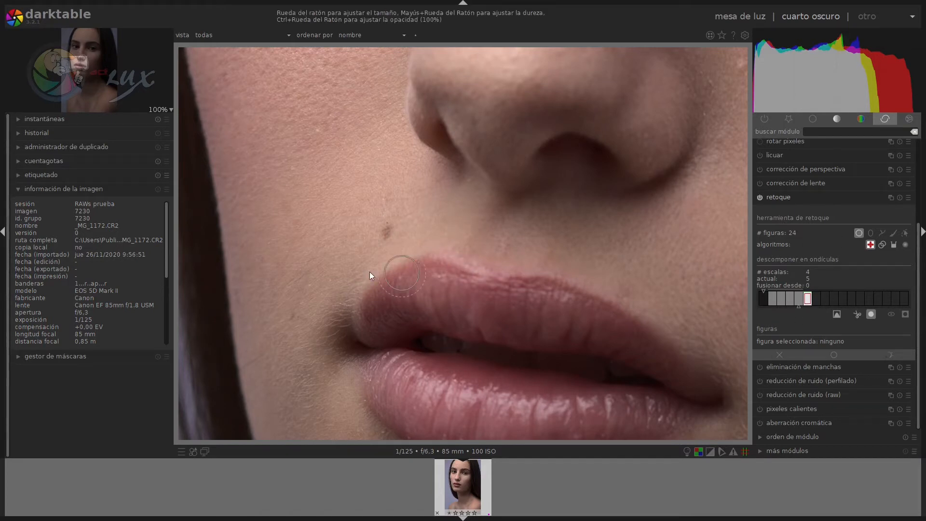
{"action": "left_click", "coordinate": [387, 233]}
{"action": "left_click_drag", "start_coordinate": [374, 196], "coordinate": [374, 189]}
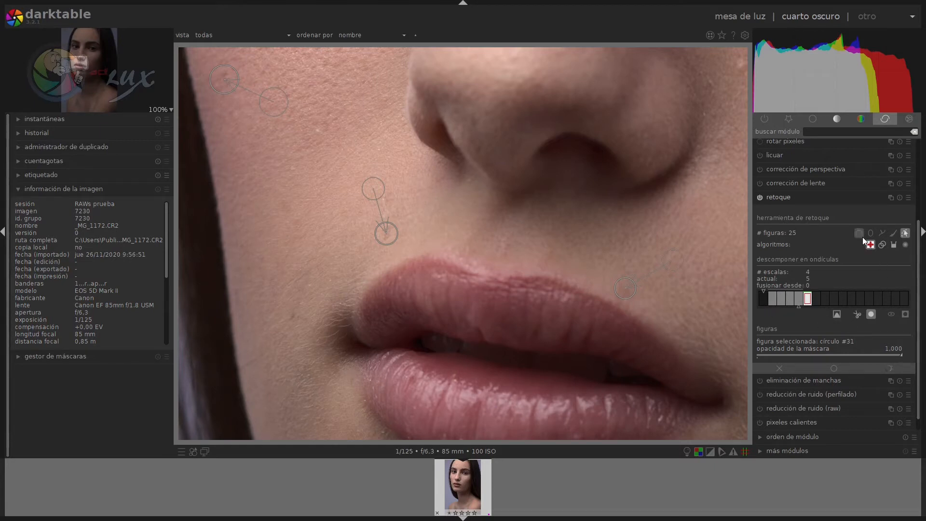
{"action": "left_click", "coordinate": [905, 233]}
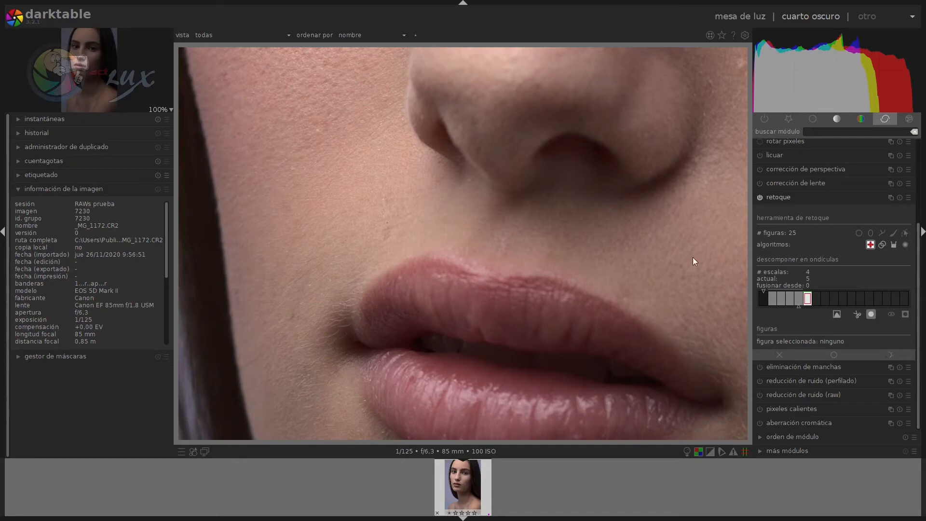
Display wavelet scale 4 and heal the dark trace of the mole above the lip with a circle.
{"action": "left_click", "coordinate": [798, 299]}
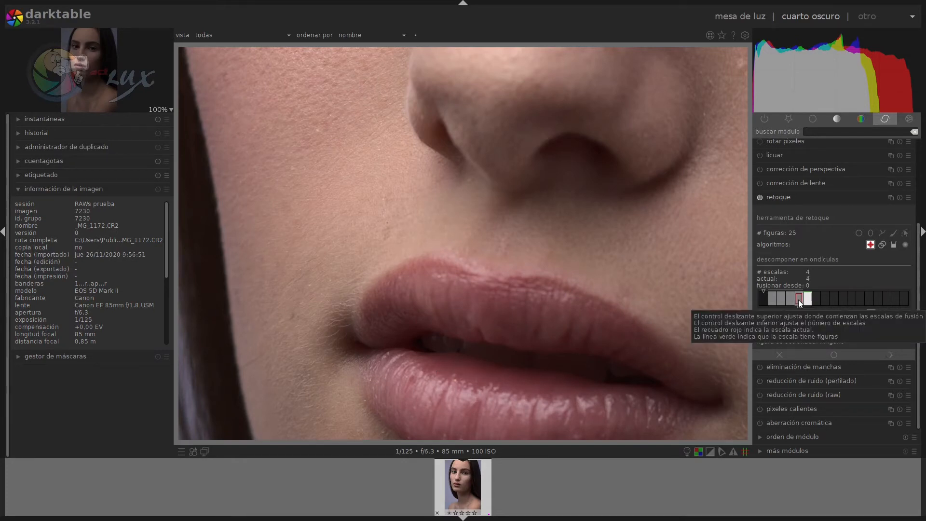
{"action": "left_click", "coordinate": [836, 314]}
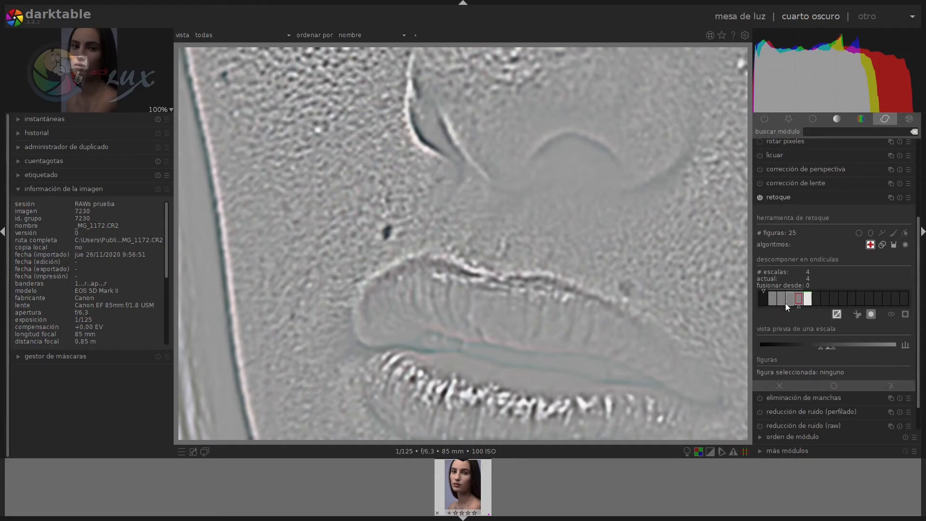
{"action": "left_click", "coordinate": [858, 234]}
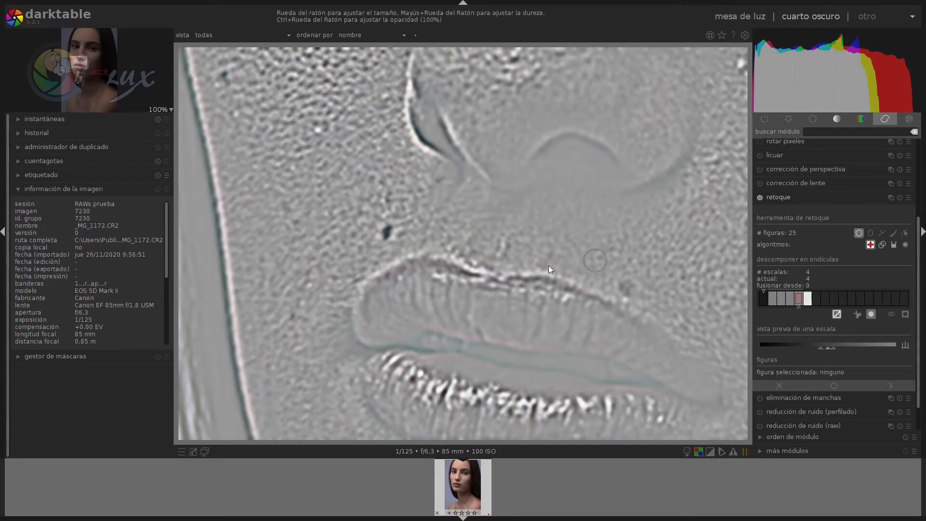
{"action": "left_click", "coordinate": [388, 236]}
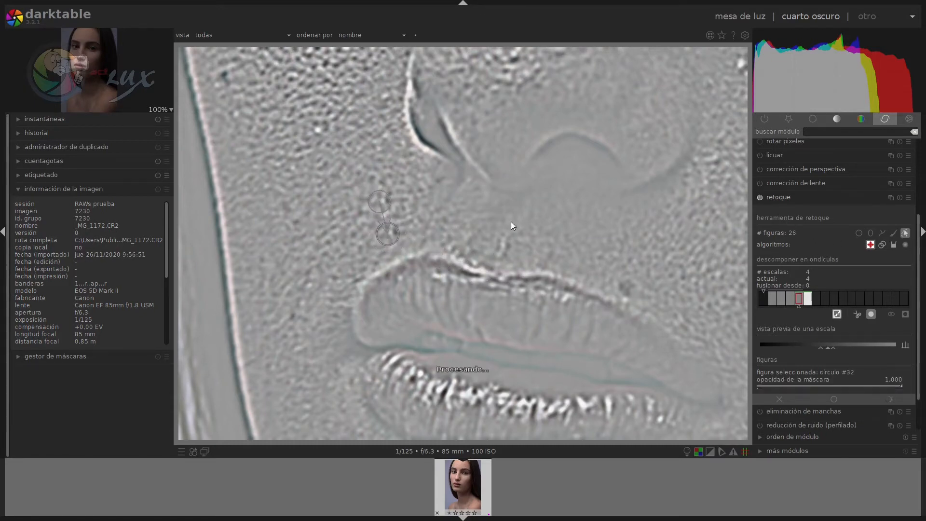
Heal the mole's traces on wavelet scales 3 and 2 with one circle each and display the original image at scale 0.
{"action": "left_click", "coordinate": [791, 298]}
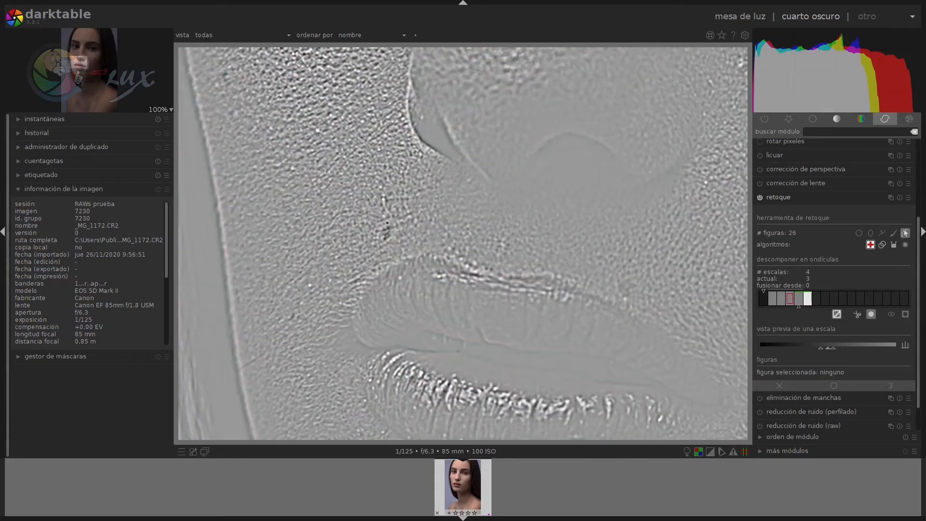
{"action": "left_click", "coordinate": [858, 233]}
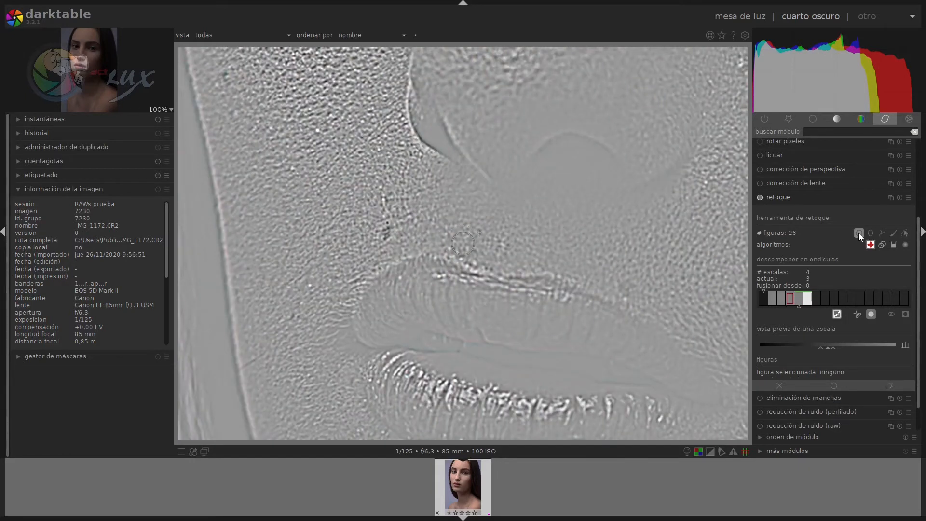
{"action": "left_click", "coordinate": [389, 230]}
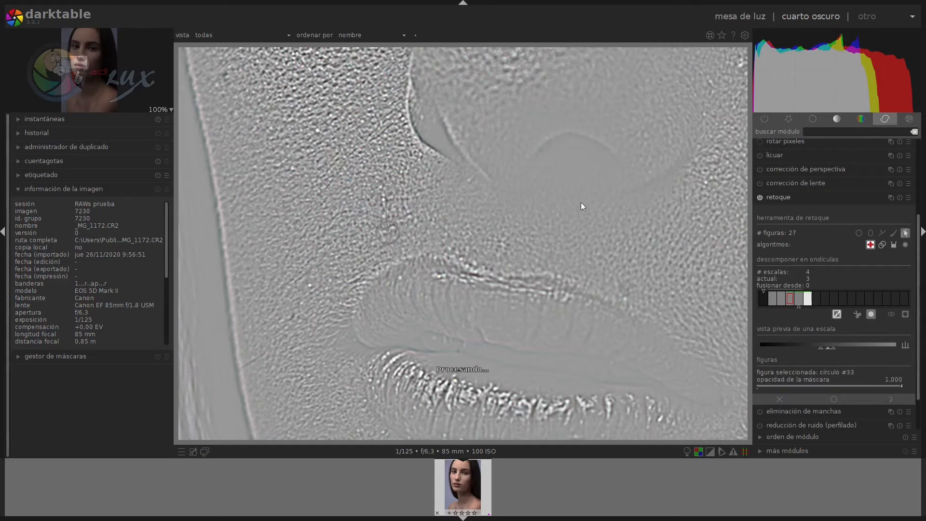
{"action": "left_click", "coordinate": [781, 295]}
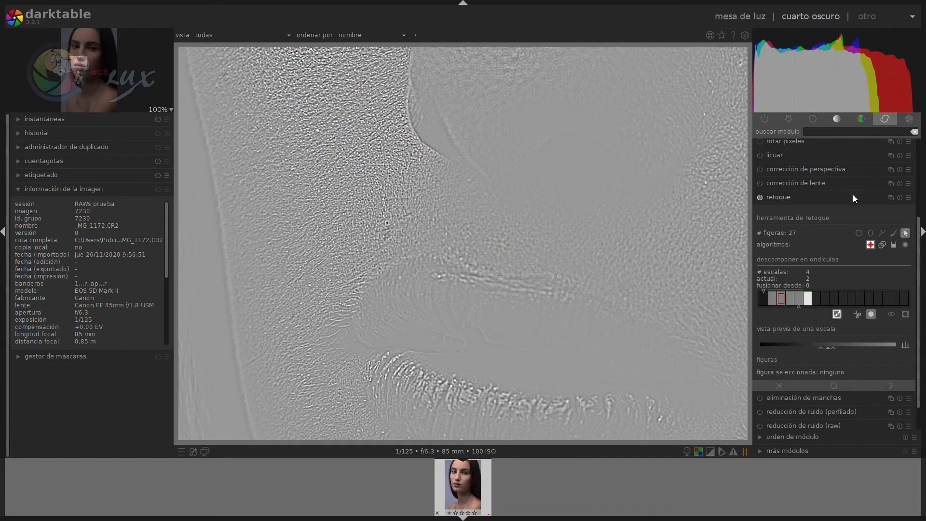
{"action": "left_click", "coordinate": [859, 233]}
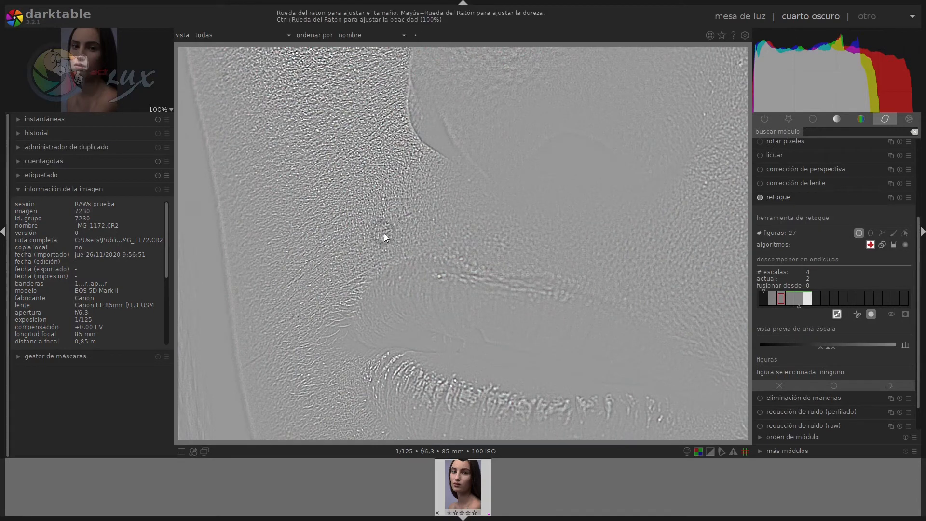
{"action": "left_click", "coordinate": [385, 233]}
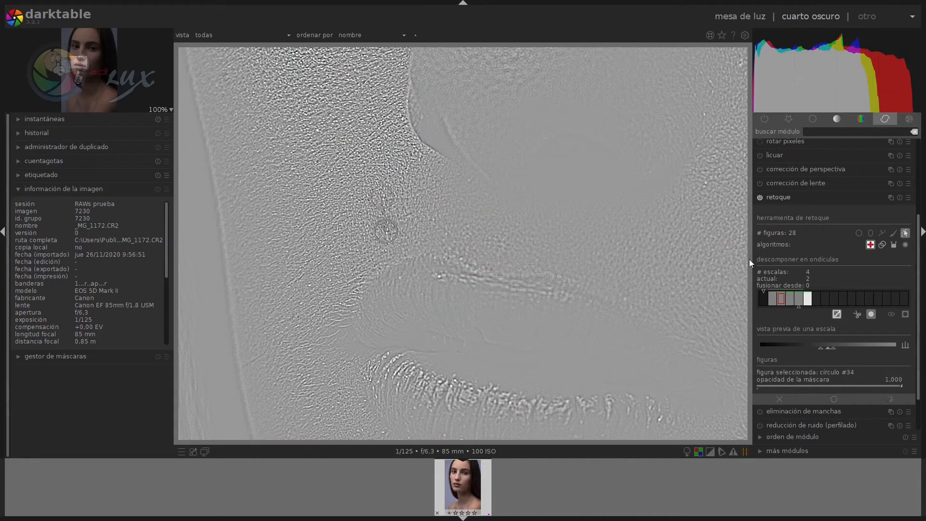
{"action": "left_click", "coordinate": [762, 299]}
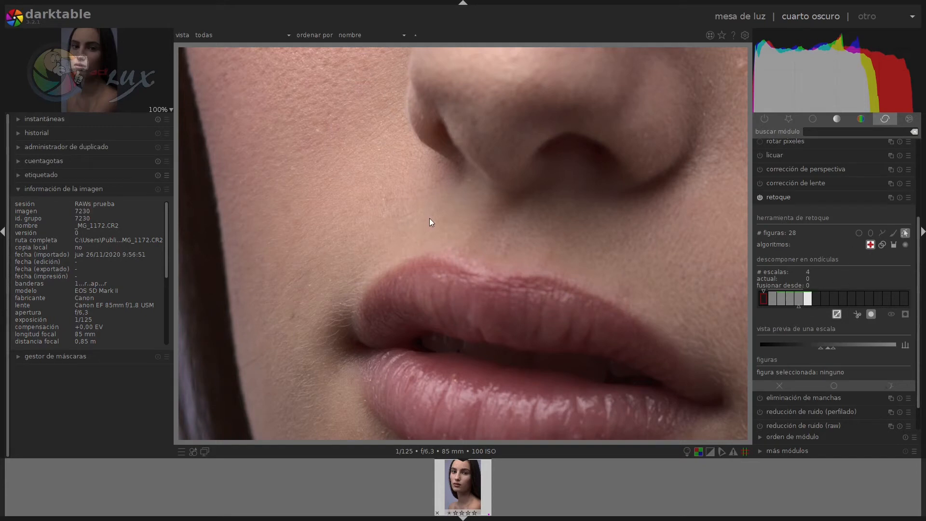
Delete the heal circles over the mole on wavelet scales 2, 3 and 4.
{"action": "left_click", "coordinate": [783, 298]}
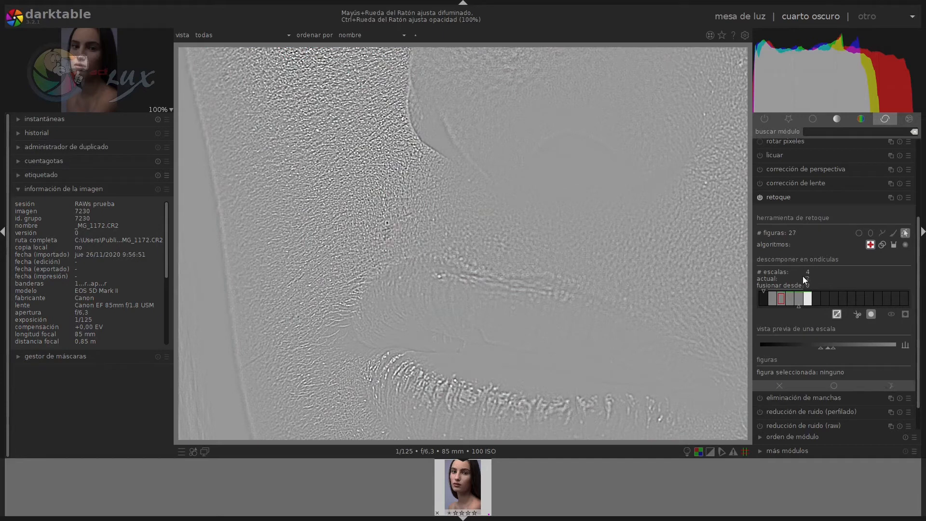
{"action": "left_click", "coordinate": [790, 297]}
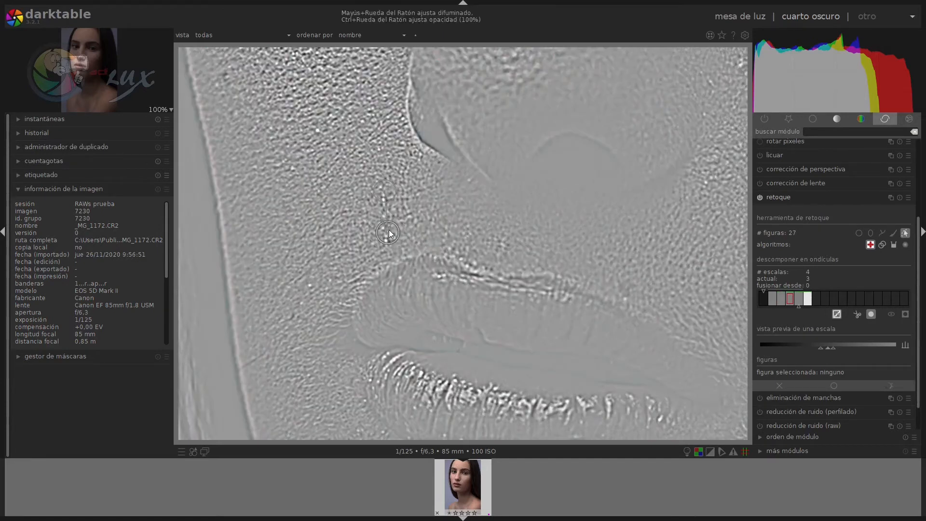
{"action": "left_click", "coordinate": [799, 298]}
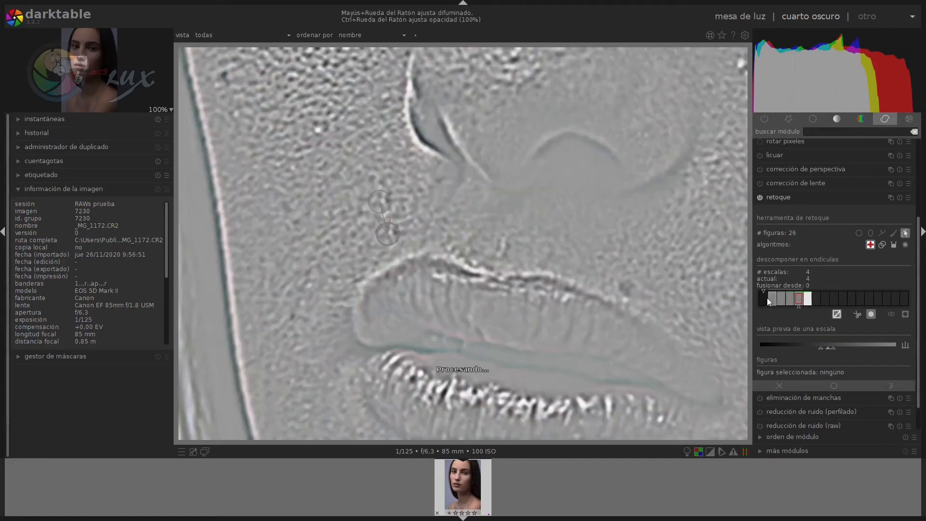
{"action": "right_click", "coordinate": [396, 235]}
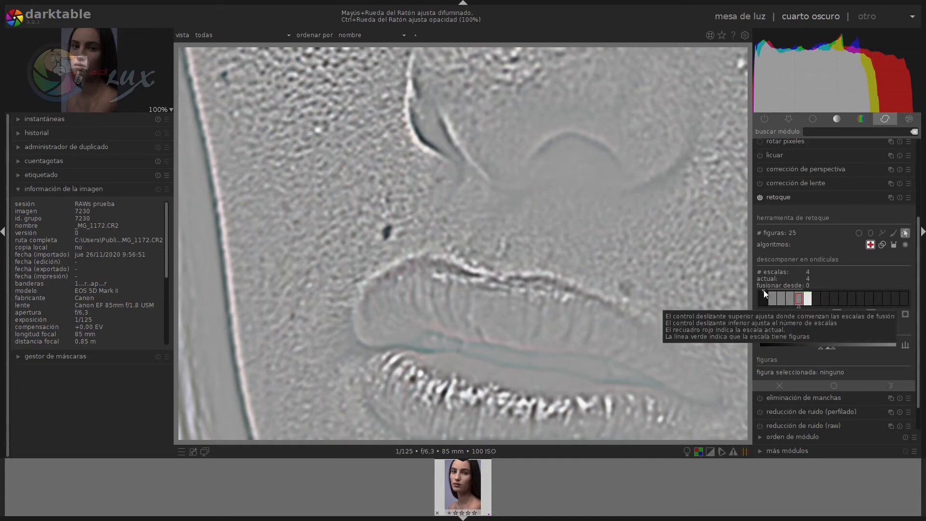
Merge the wavelet scales from 2 and heal the mole above the lip with a circle on scale 4.
{"action": "left_click_drag", "start_coordinate": [763, 290], "coordinate": [779, 288]}
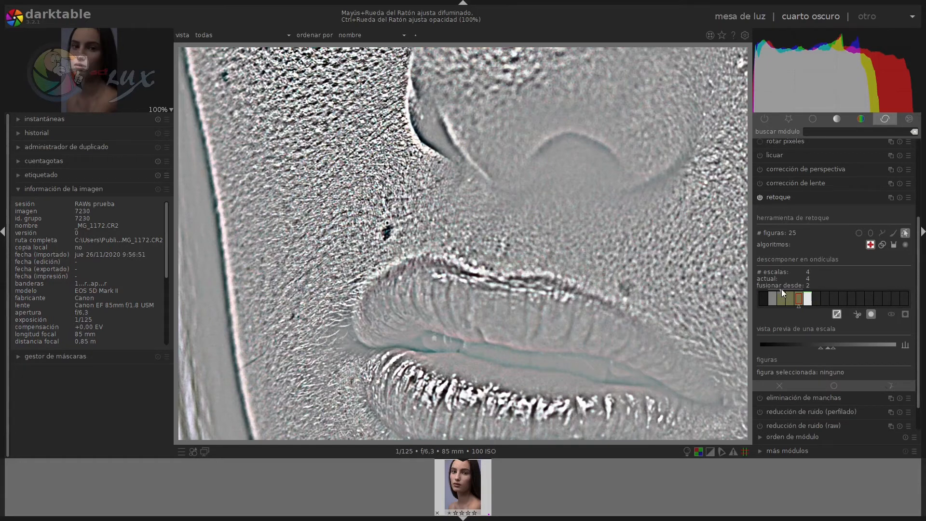
{"action": "left_click_drag", "start_coordinate": [781, 289], "coordinate": [761, 290]}
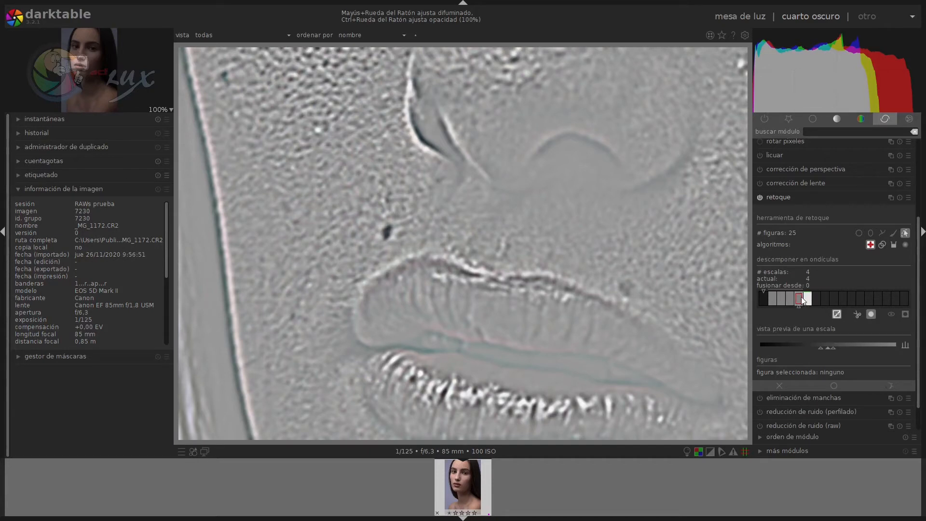
{"action": "left_click_drag", "start_coordinate": [765, 290], "coordinate": [782, 289]}
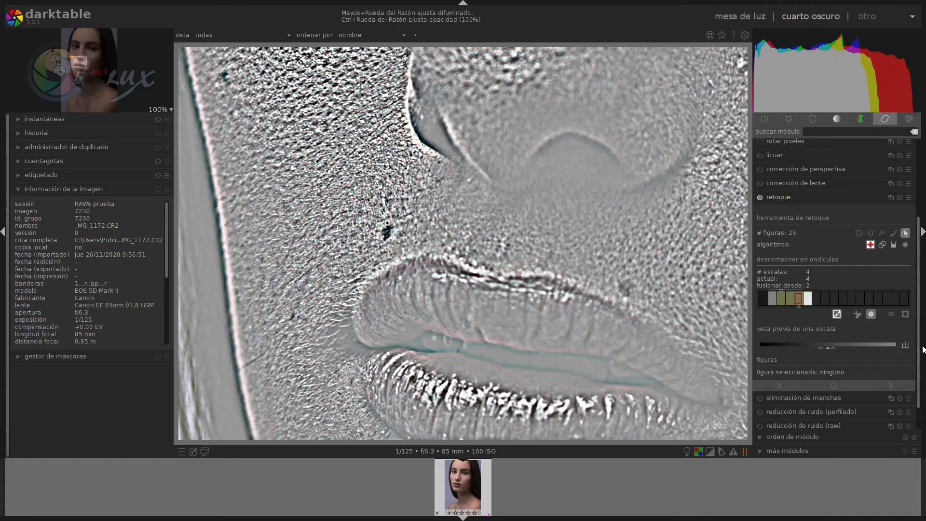
{"action": "left_click", "coordinate": [858, 233]}
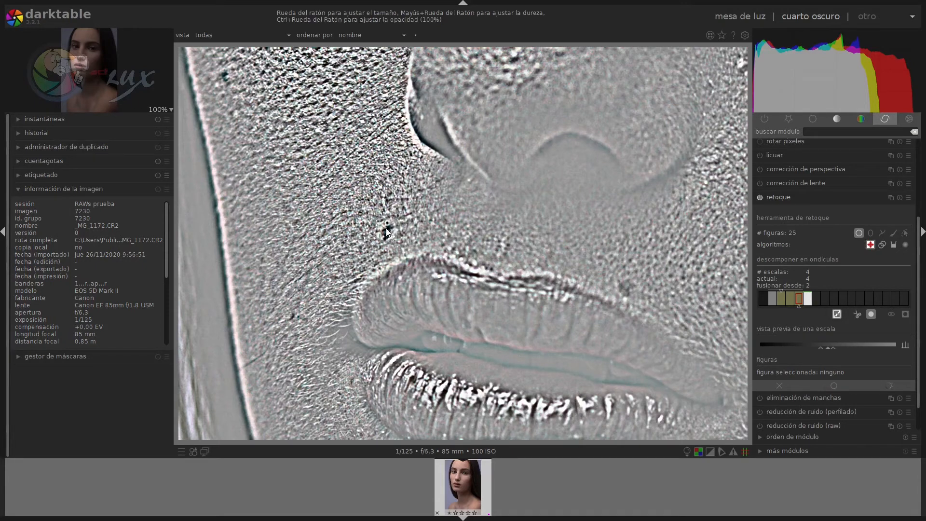
{"action": "left_click", "coordinate": [388, 229]}
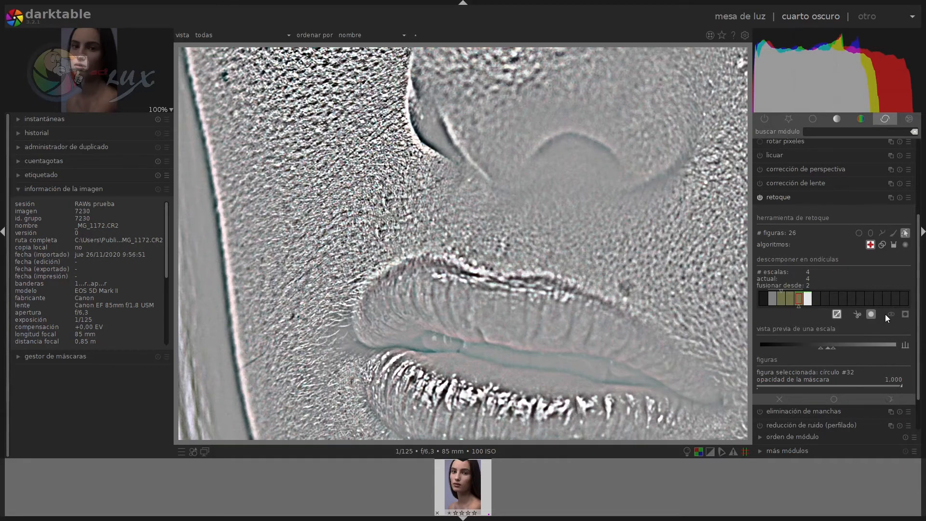
Show the normal image instead of the wavelet scale, set scale merging to start from 0 and make scale 4 current.
{"action": "left_click", "coordinate": [837, 315]}
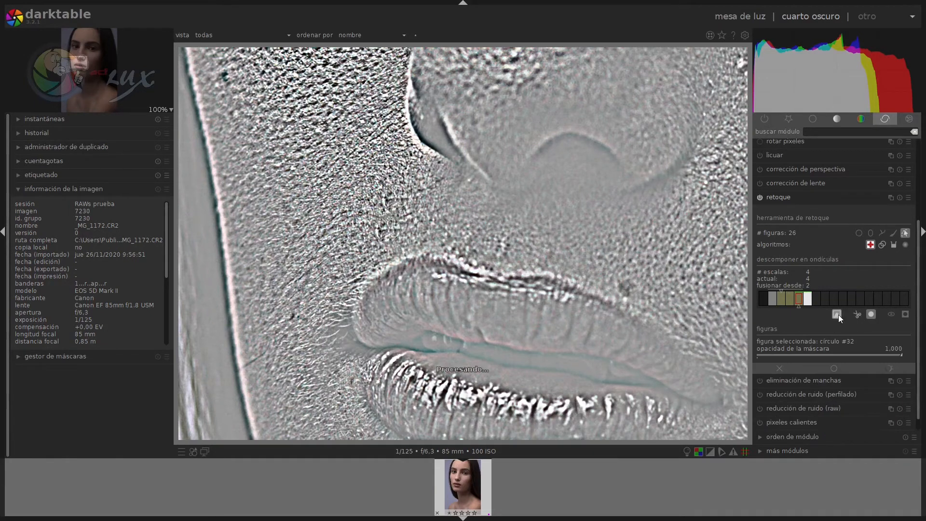
{"action": "left_click", "coordinate": [859, 233]}
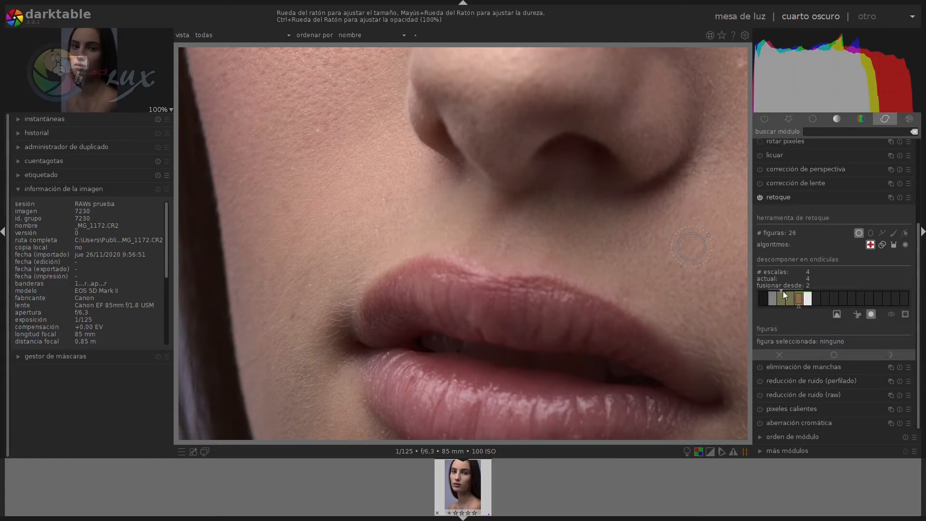
{"action": "left_click_drag", "start_coordinate": [779, 290], "coordinate": [771, 289]}
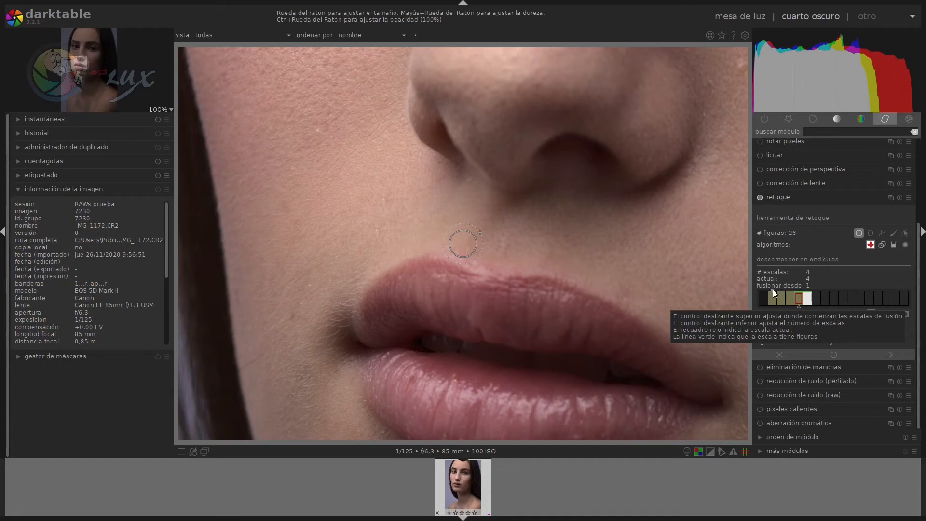
{"action": "left_click_drag", "start_coordinate": [773, 290], "coordinate": [783, 290]}
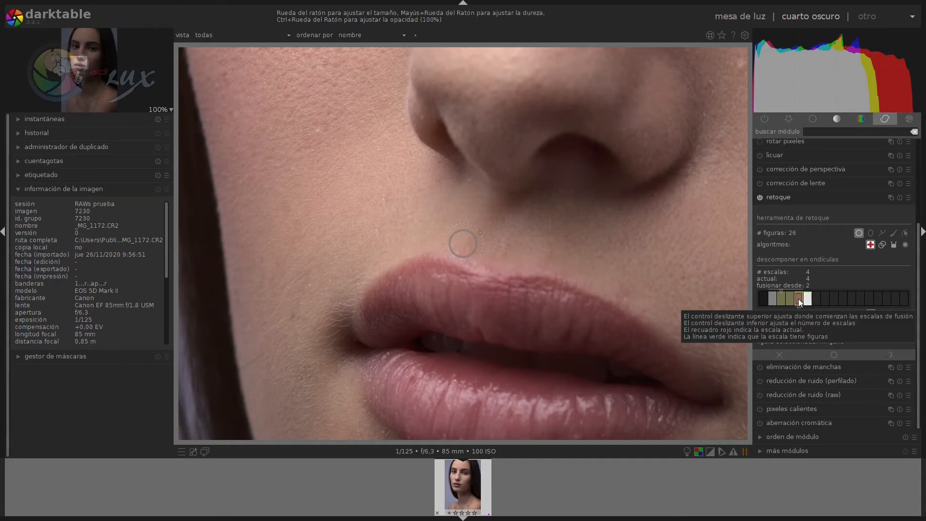
{"action": "left_click", "coordinate": [790, 297]}
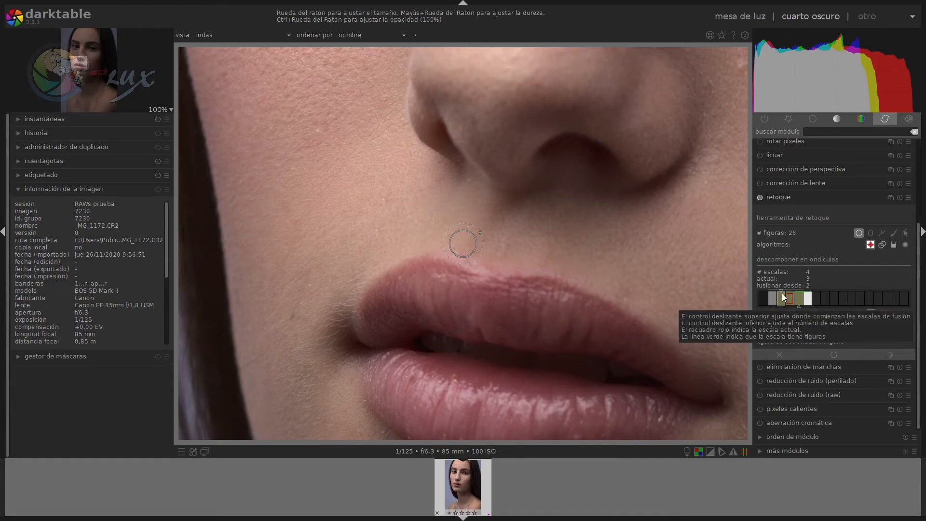
{"action": "left_click_drag", "start_coordinate": [782, 288], "coordinate": [759, 290]}
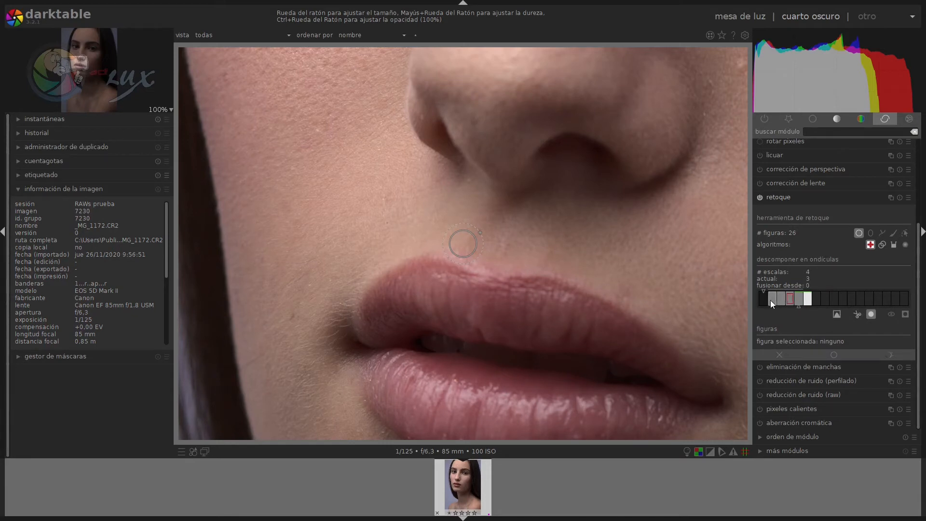
{"action": "left_click", "coordinate": [800, 299]}
Examine the forehead scar on the residual image and on the separate wavelet scales 4, 3 and 2.
{"action": "left_click_drag", "start_coordinate": [79, 66], "coordinate": [82, 38]}
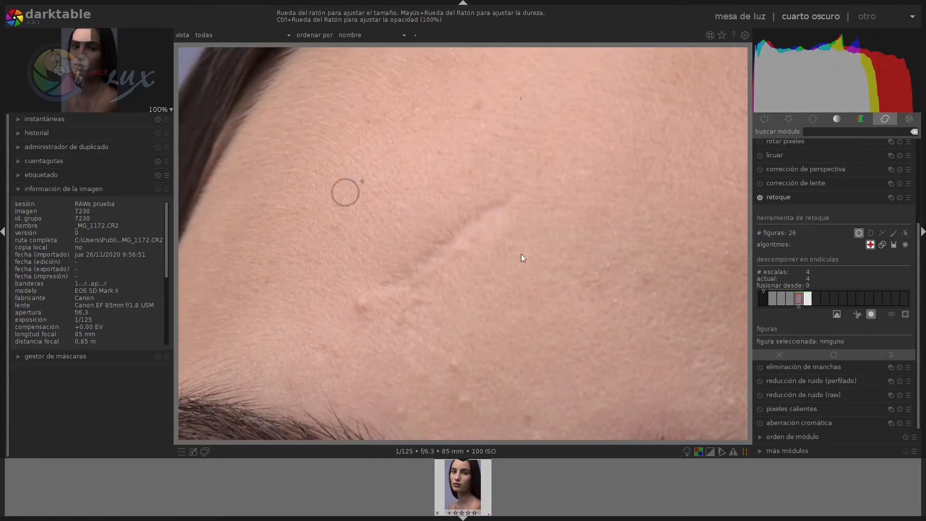
{"action": "left_click", "coordinate": [835, 317]}
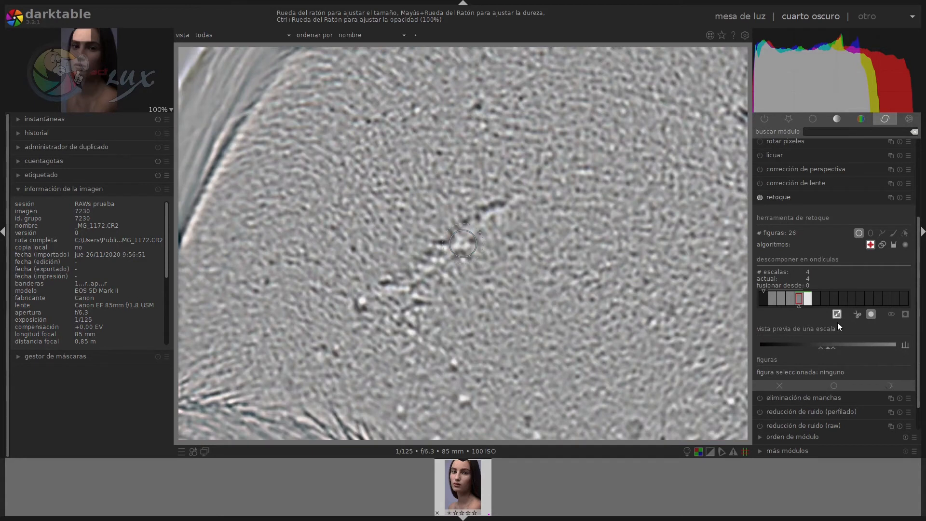
{"action": "left_click", "coordinate": [809, 299]}
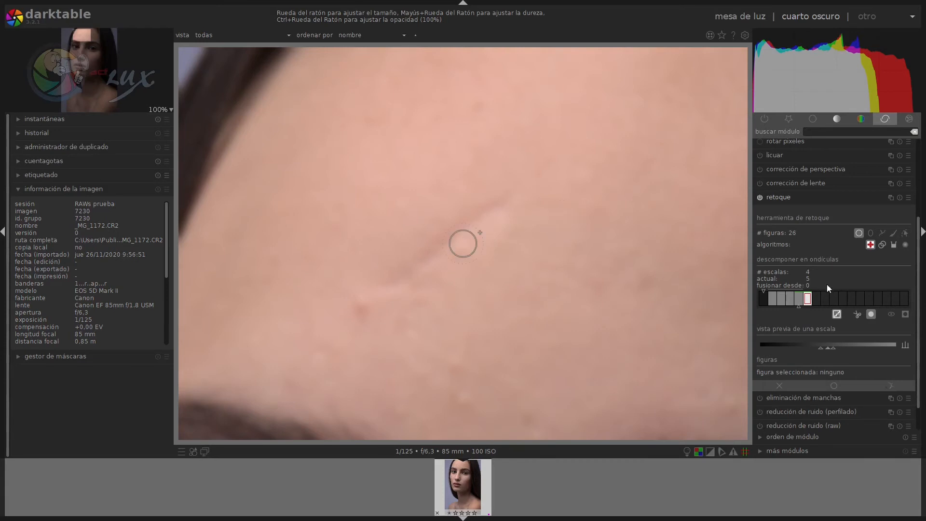
{"action": "left_click", "coordinate": [795, 297]}
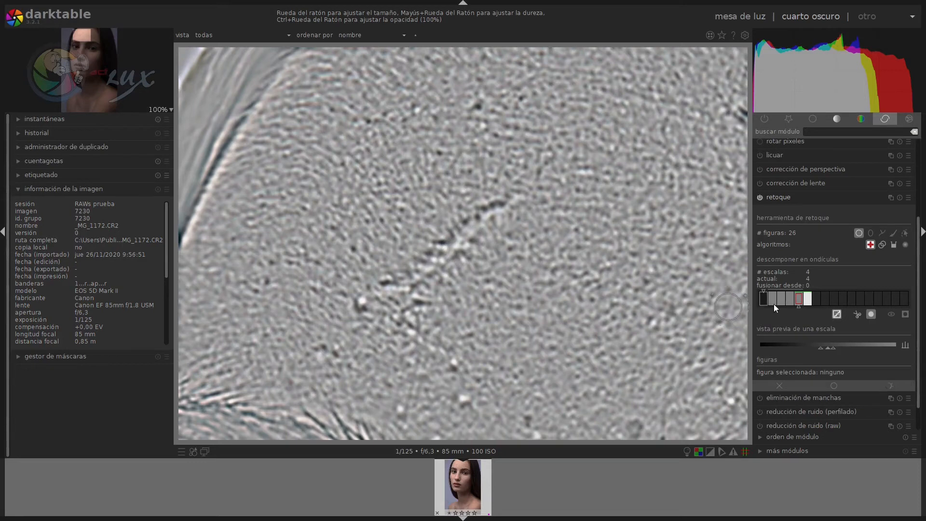
{"action": "left_click", "coordinate": [791, 300]}
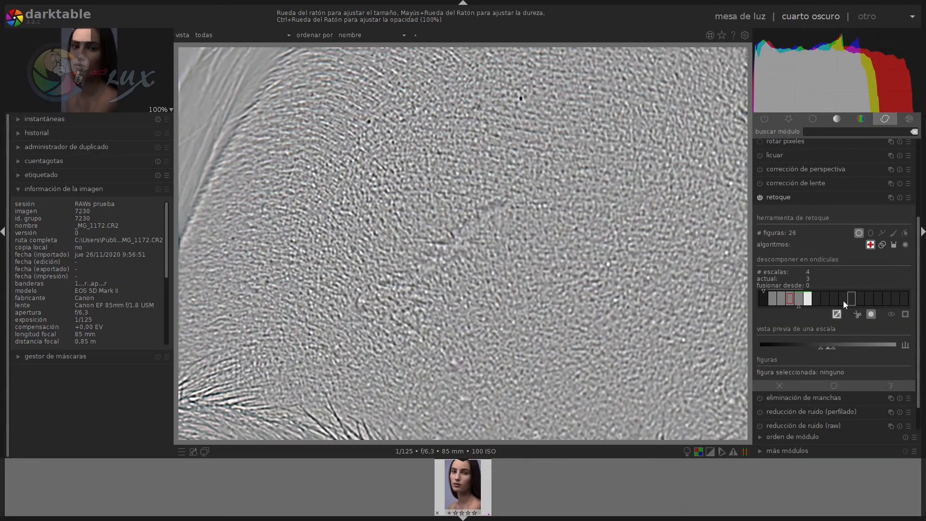
{"action": "left_click", "coordinate": [781, 298]}
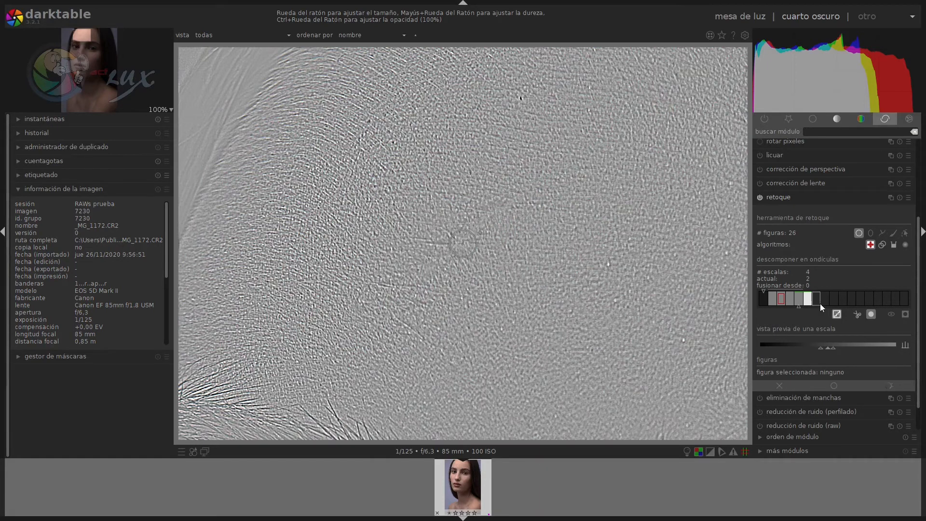
{"action": "left_click", "coordinate": [795, 298]}
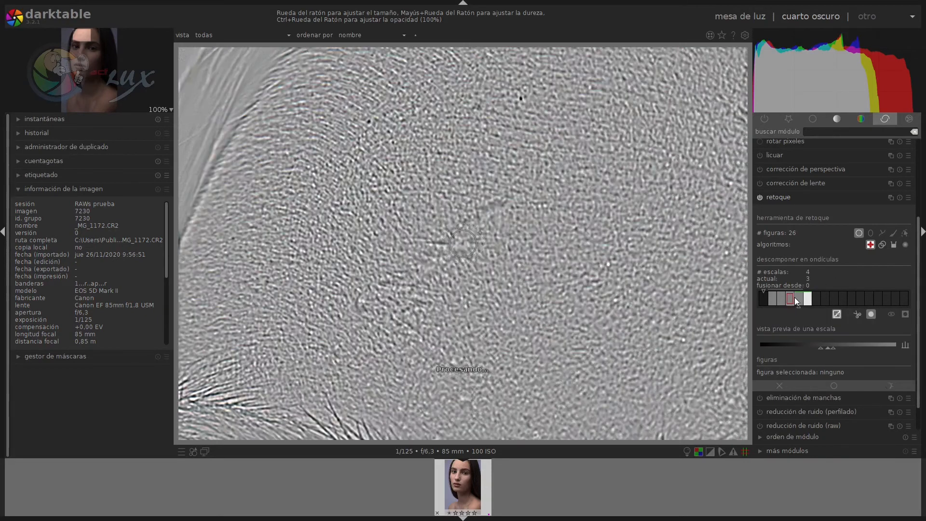
{"action": "left_click", "coordinate": [790, 299]}
{"action": "left_click", "coordinate": [796, 299]}
{"action": "left_click", "coordinate": [786, 297]}
Merge the wavelet scales from 3 and display scale 4 over the forehead scar.
{"action": "left_click_drag", "start_coordinate": [762, 290], "coordinate": [789, 288]}
{"action": "left_click", "coordinate": [808, 298]}
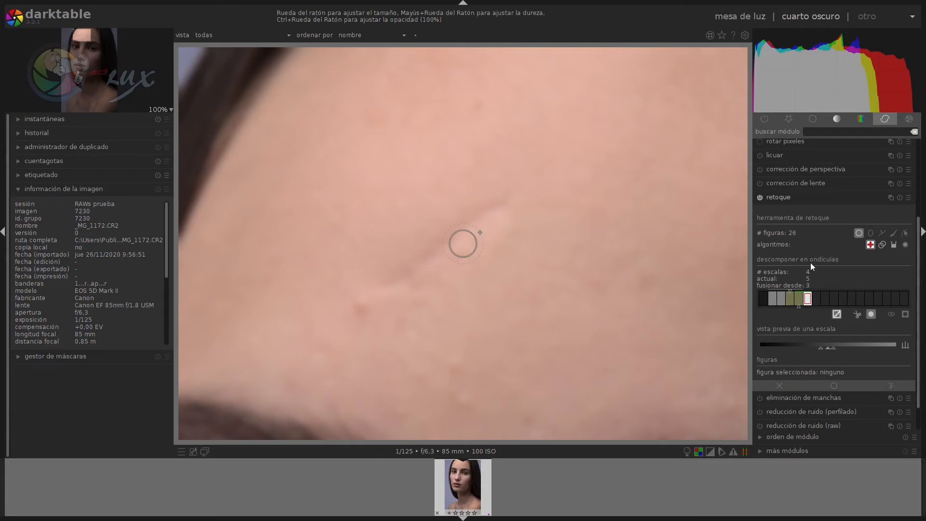
{"action": "left_click", "coordinate": [800, 299]}
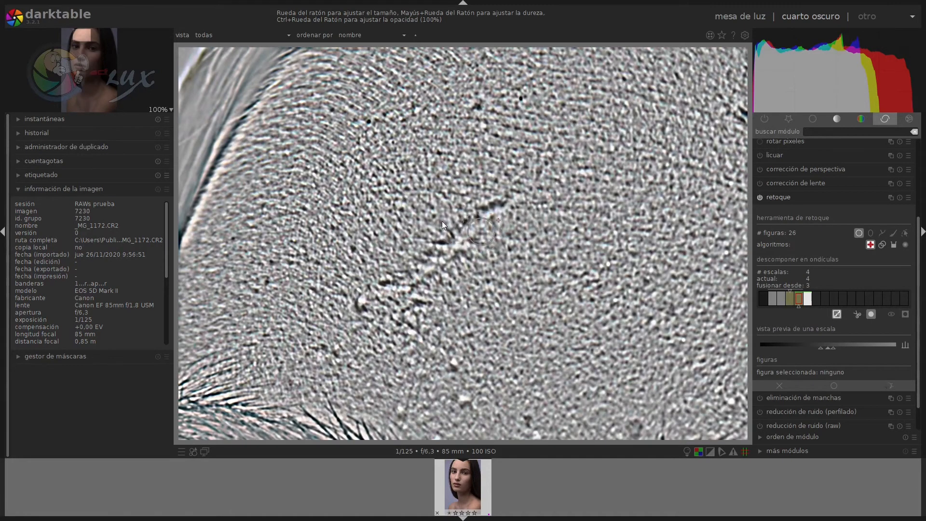
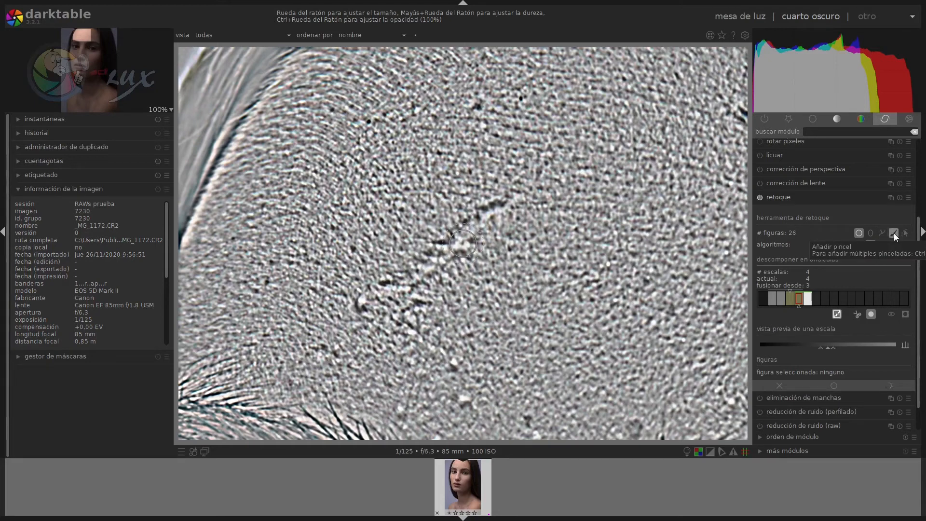
{"action": "left_click", "coordinate": [893, 233]}
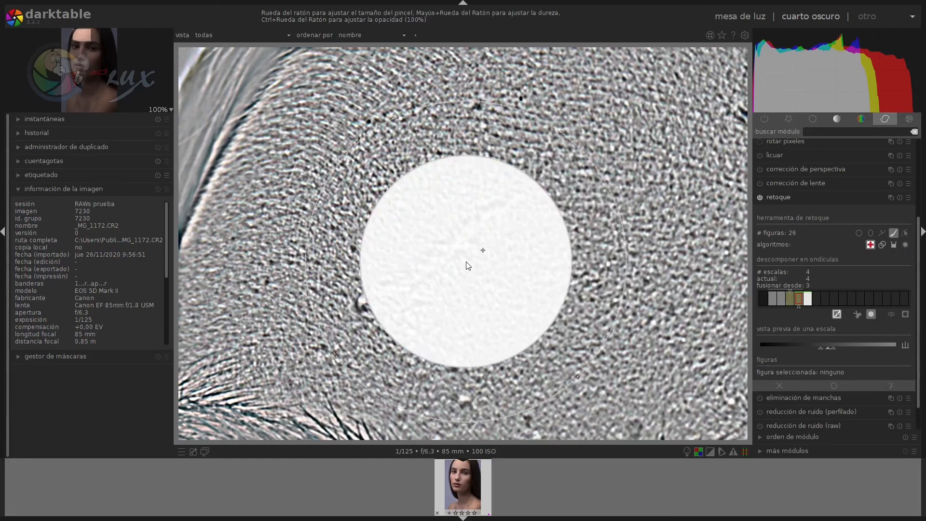
{"action": "scroll", "coordinate": [468, 266], "scroll_direction": "down", "scroll_amount": 20}
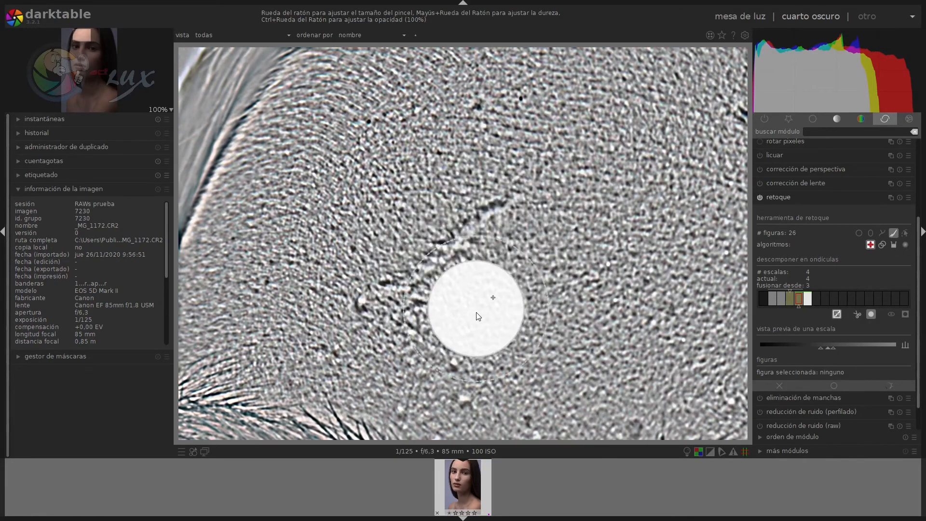
{"action": "scroll", "coordinate": [477, 316], "scroll_direction": "down", "scroll_amount": 10}
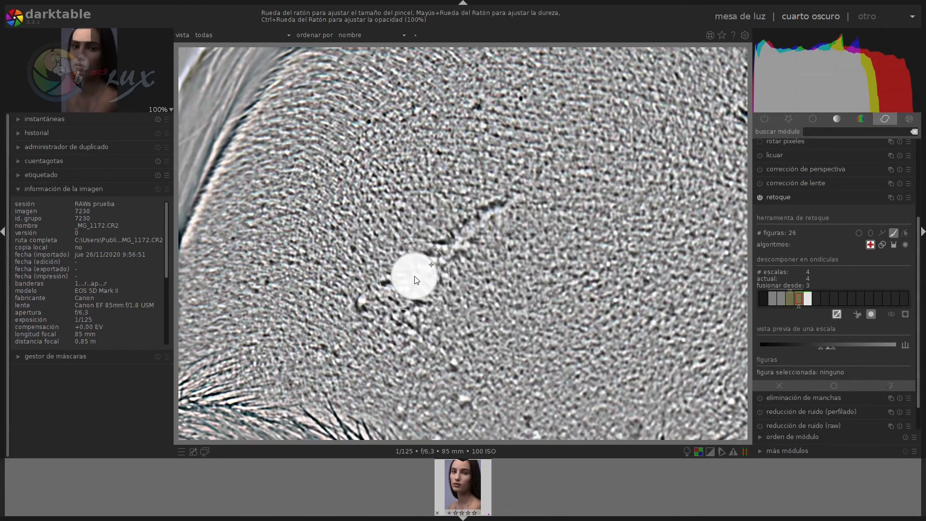
{"action": "scroll", "coordinate": [415, 279], "scroll_direction": "down", "scroll_amount": 3}
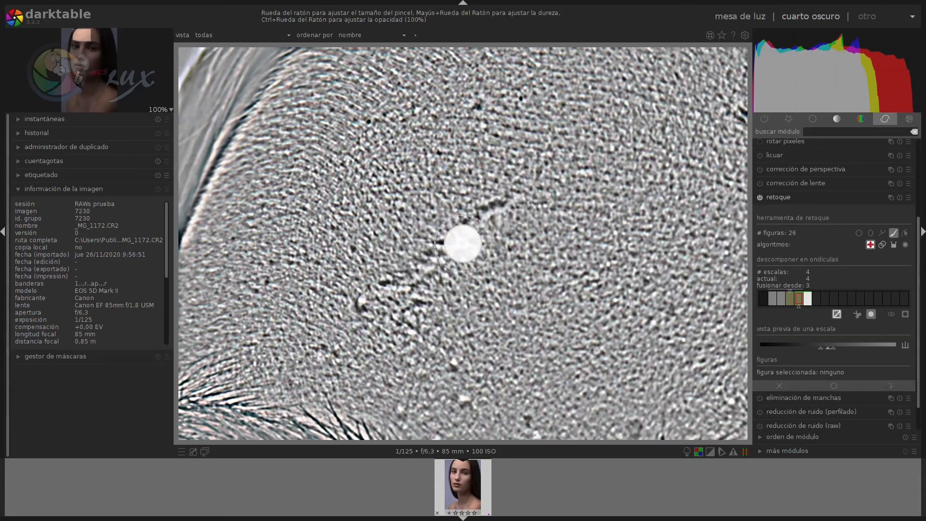
Outline the diagonal forehead scar on merged wavelet scale 4 with a closed heal path.
{"action": "left_click", "coordinate": [882, 232]}
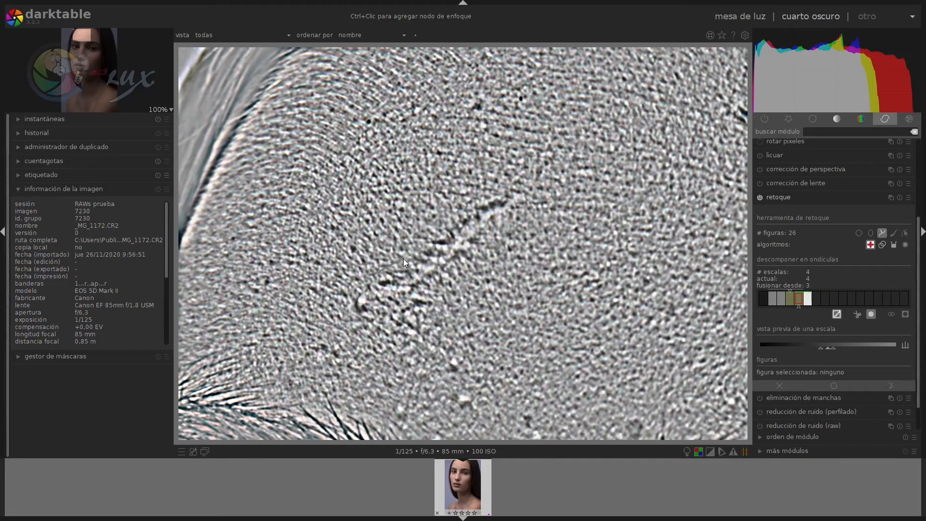
{"action": "left_click", "coordinate": [477, 200]}
{"action": "left_click", "coordinate": [513, 194]}
{"action": "left_click", "coordinate": [505, 215]}
{"action": "left_click", "coordinate": [413, 292]}
{"action": "right_click", "coordinate": [349, 307]}
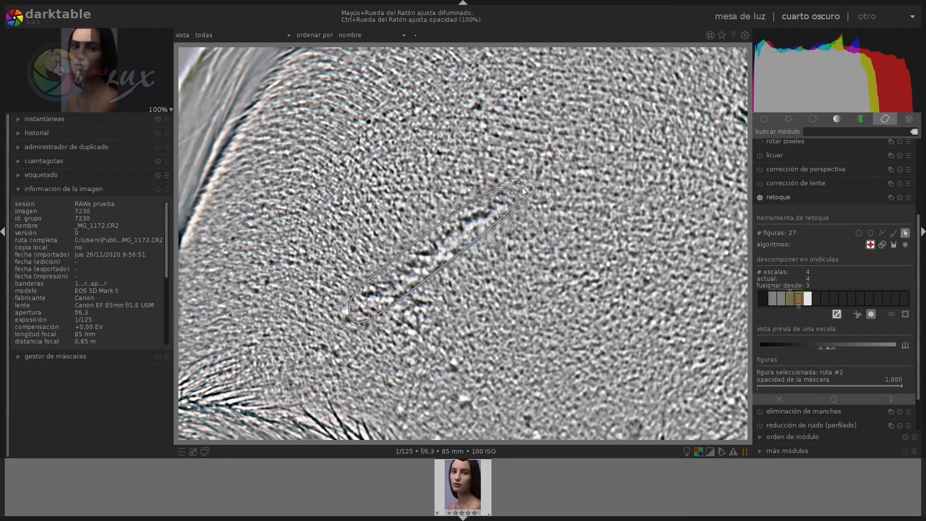
Move the heal path's source onto clean skin just above the forehead scar and display the original image at scale 0.
{"action": "left_click_drag", "start_coordinate": [522, 187], "coordinate": [560, 222]}
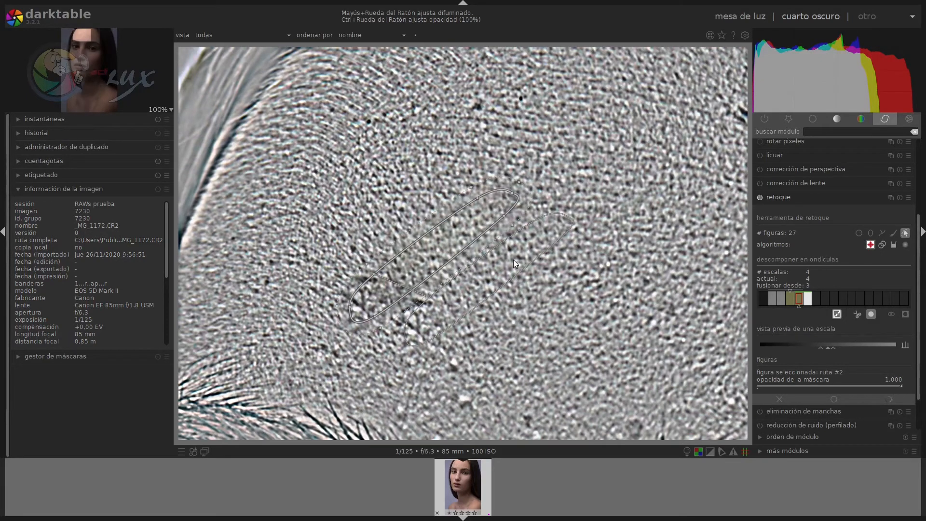
{"action": "mouse_move", "coordinate": [513, 260]}
{"action": "left_mouse_down"}
{"action": "mouse_move", "coordinate": [504, 263]}
{"action": "mouse_move", "coordinate": [447, 182]}
{"action": "left_mouse_up"}
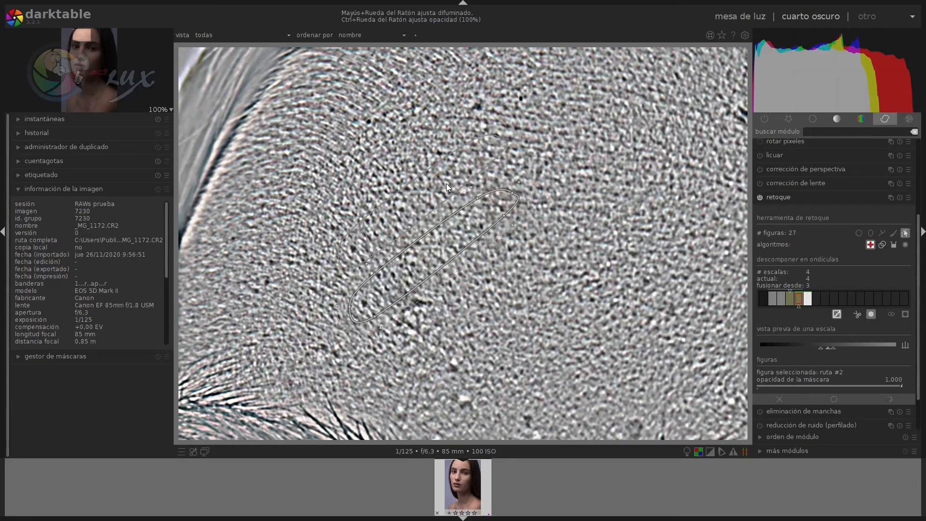
{"action": "left_click_drag", "start_coordinate": [440, 186], "coordinate": [455, 166]}
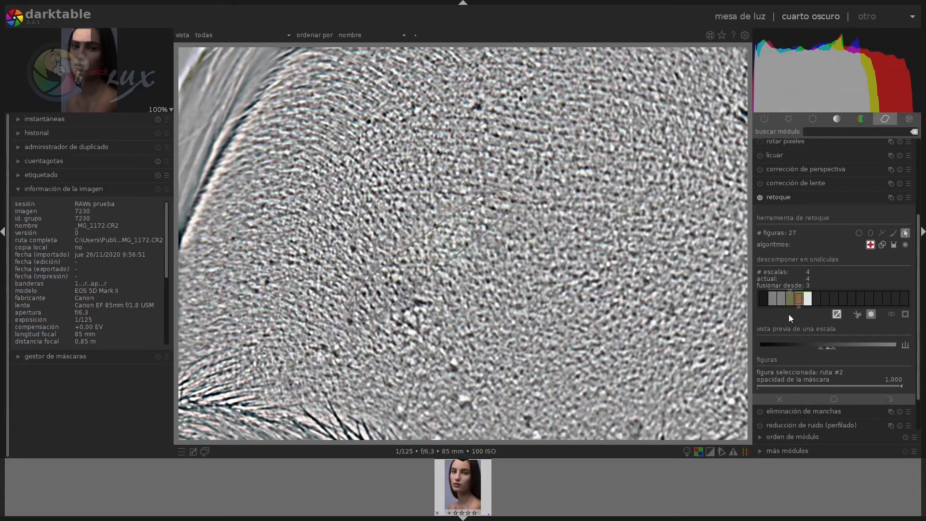
{"action": "left_click", "coordinate": [763, 299]}
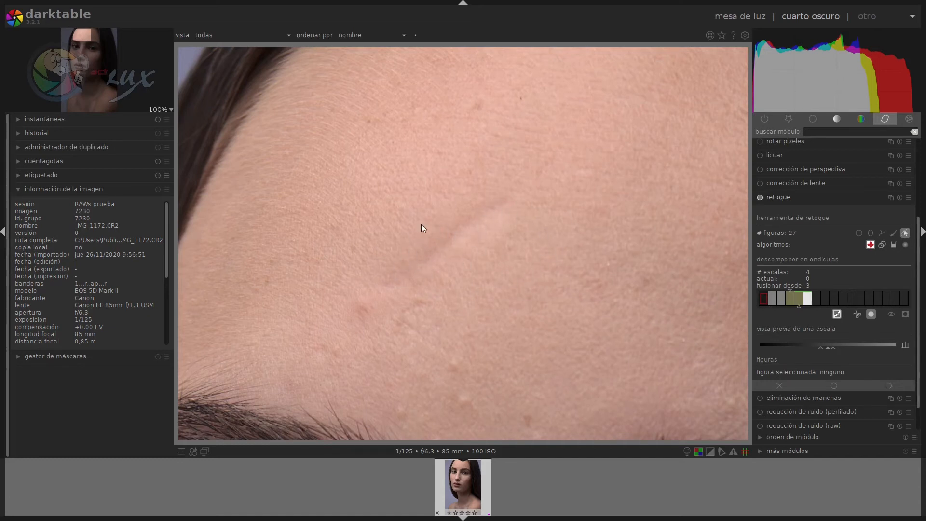
Outline the forehead scar on the residual image with a heal path, taking its source from the clean skin above.
{"action": "left_click", "coordinate": [807, 299]}
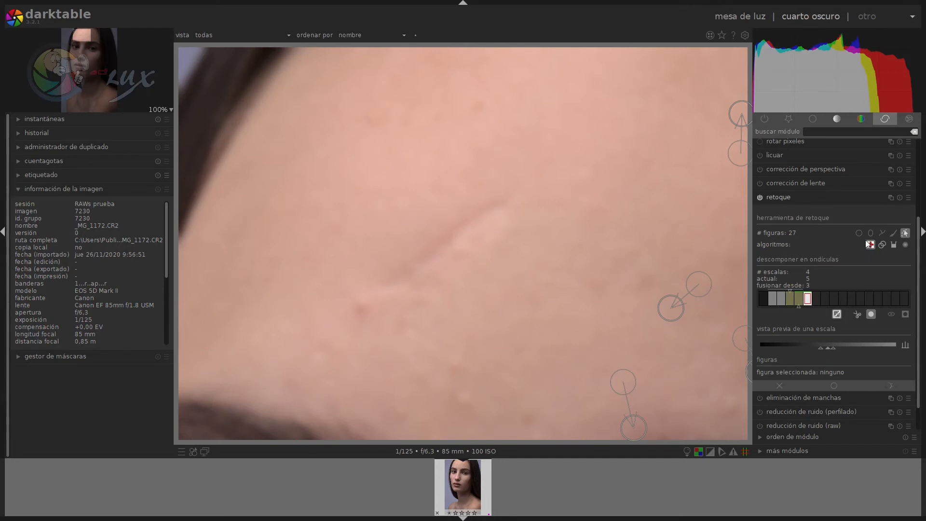
{"action": "left_click", "coordinate": [882, 233]}
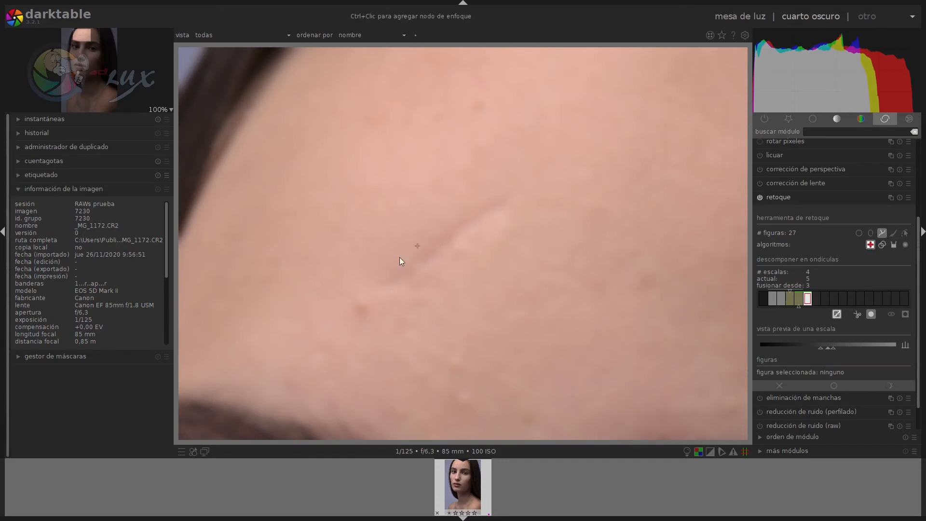
{"action": "left_click", "coordinate": [346, 294]}
{"action": "left_click", "coordinate": [437, 218]}
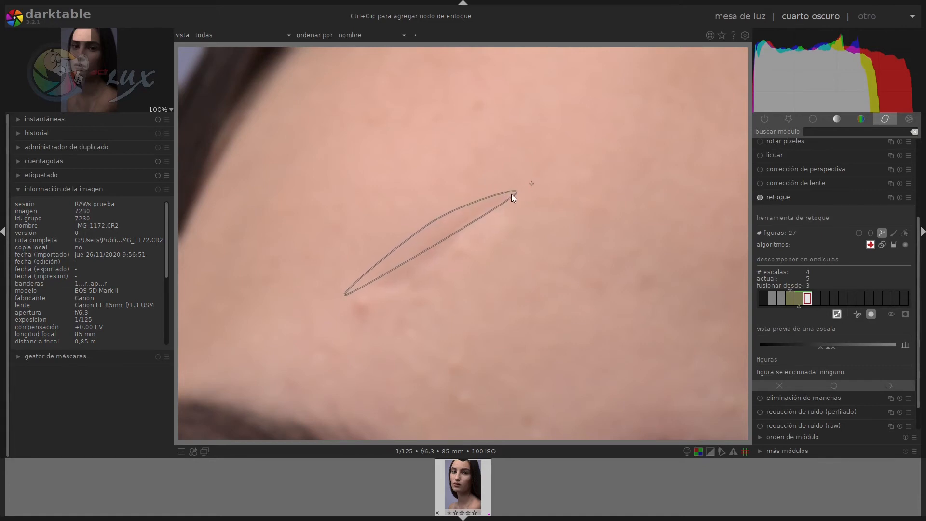
{"action": "left_click", "coordinate": [510, 193]}
{"action": "left_click", "coordinate": [504, 229]}
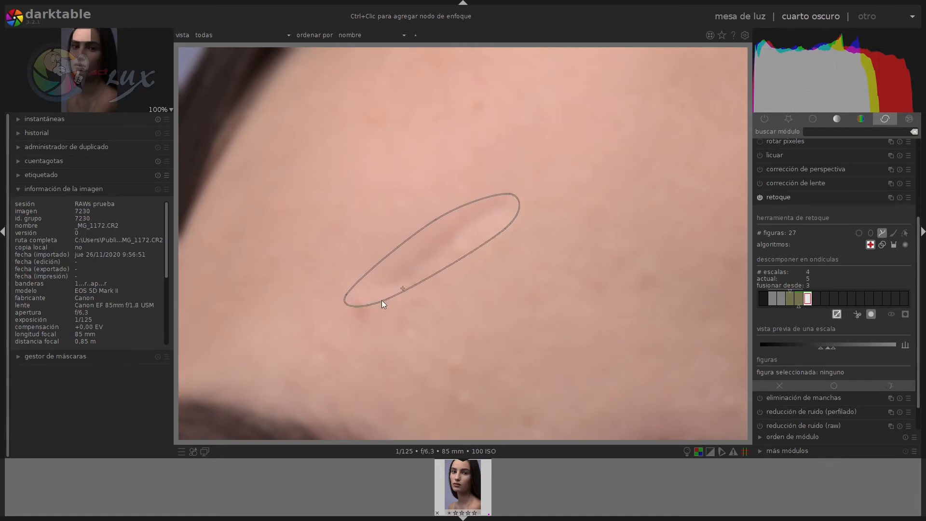
{"action": "left_click", "coordinate": [366, 320]}
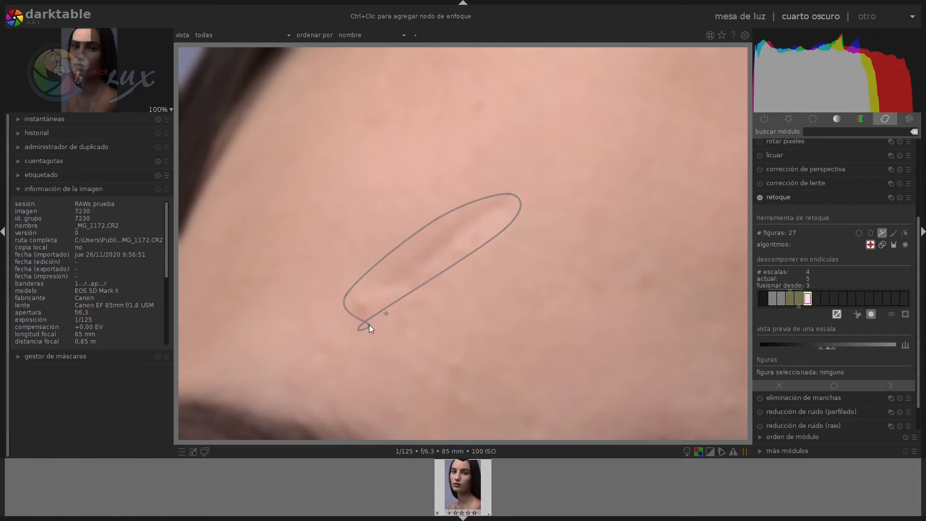
{"action": "right_click", "coordinate": [368, 325]}
{"action": "mouse_move", "coordinate": [553, 185]}
{"action": "left_mouse_down"}
{"action": "mouse_move", "coordinate": [531, 192]}
{"action": "mouse_move", "coordinate": [491, 137]}
{"action": "left_mouse_up"}
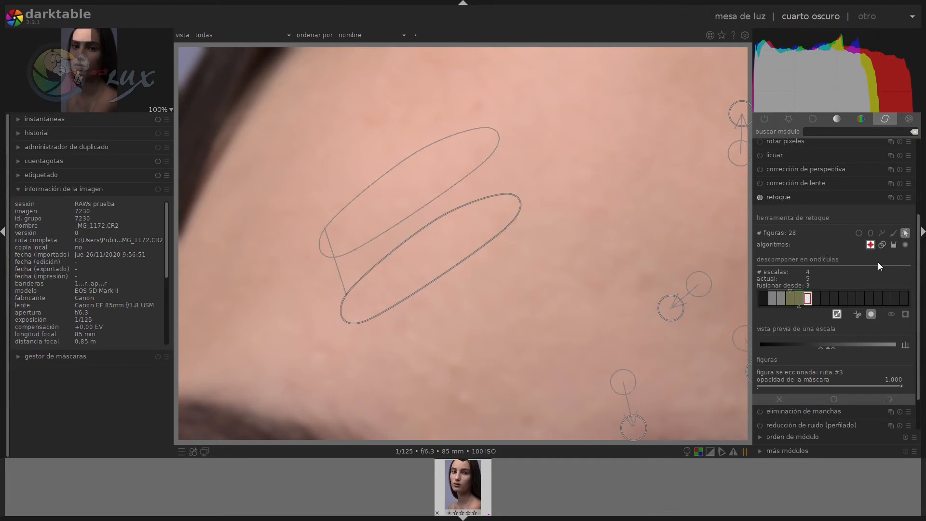
Check the original image at scale 0, and delete the heal path over the forehead scar on the residual image.
{"action": "left_click", "coordinate": [763, 298]}
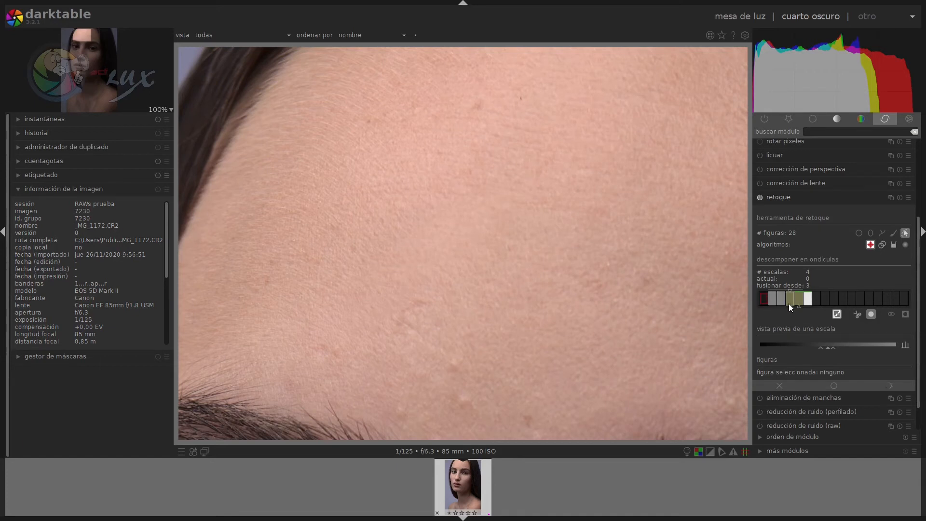
{"action": "left_click", "coordinate": [808, 303]}
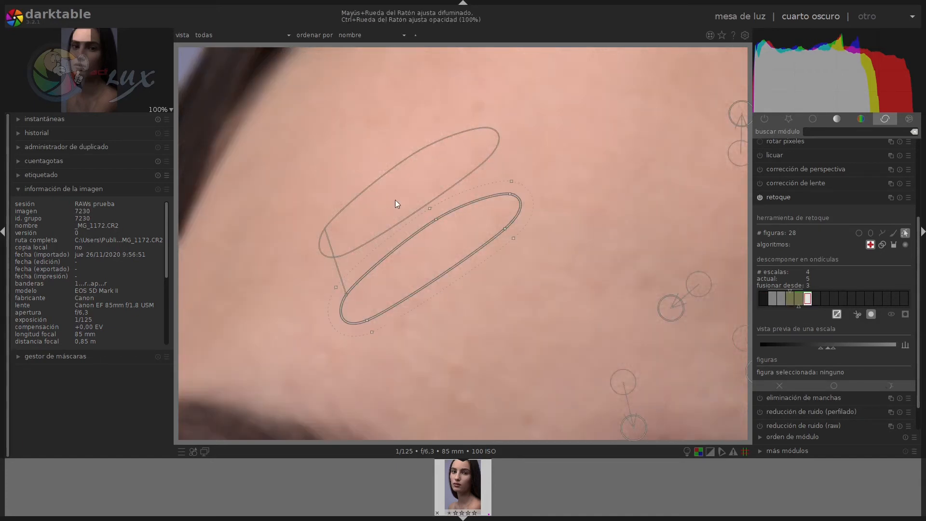
{"action": "right_click", "coordinate": [463, 235]}
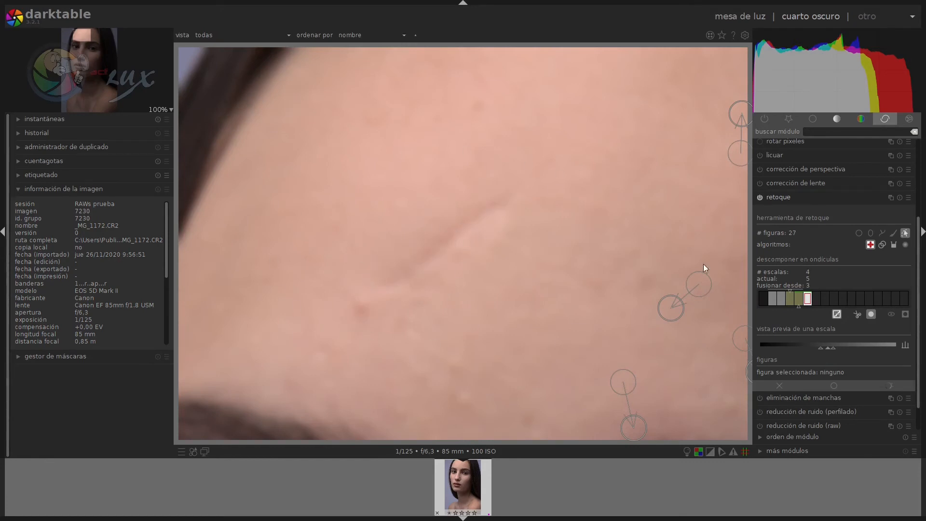
Paint a brush stroke with the fill algorithm along the diagonal forehead scar on the residual image.
{"action": "left_click", "coordinate": [893, 245]}
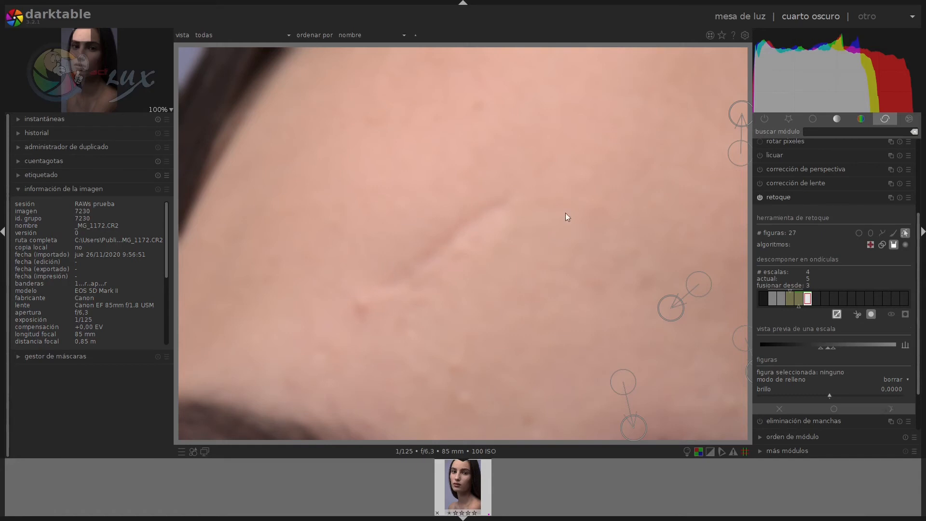
{"action": "left_click", "coordinate": [893, 233]}
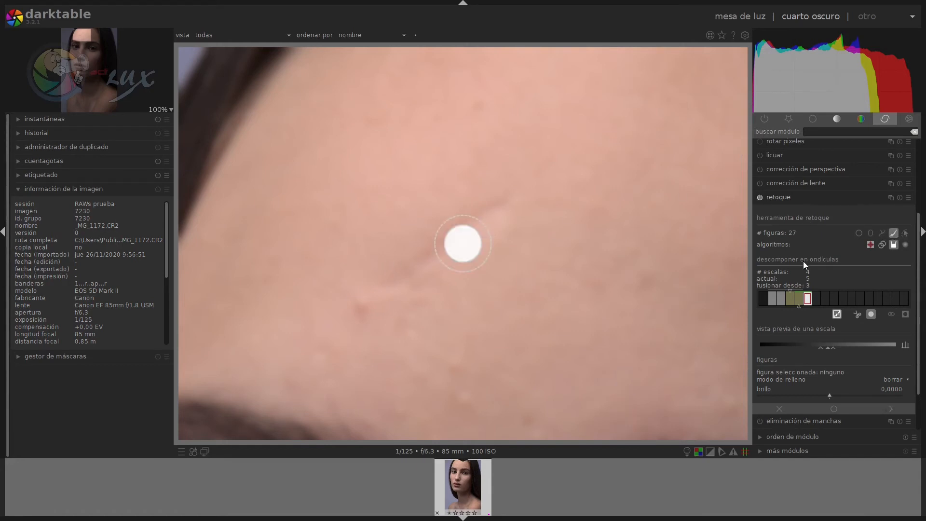
{"action": "mouse_move", "coordinate": [366, 306]}
{"action": "left_mouse_down"}
{"action": "mouse_move", "coordinate": [445, 245]}
{"action": "mouse_move", "coordinate": [525, 199]}
{"action": "left_mouse_up"}
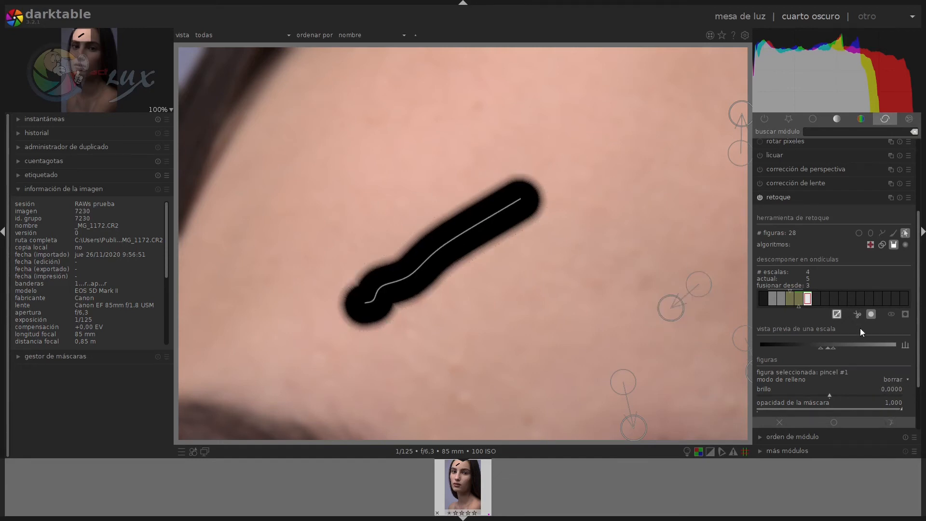
Switch the scar stroke's fill mode to color and sample the fill color from the clean skin just below the scar.
{"action": "left_click", "coordinate": [892, 380]}
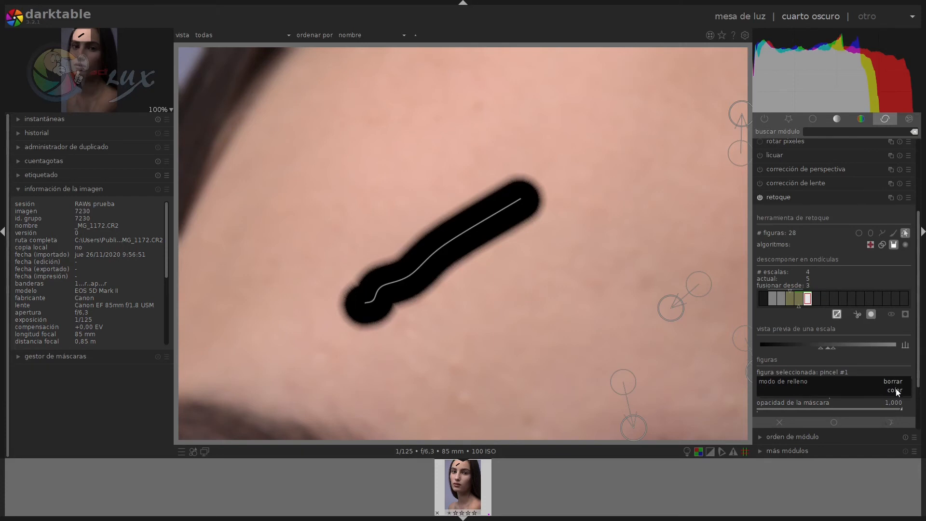
{"action": "left_click", "coordinate": [895, 389]}
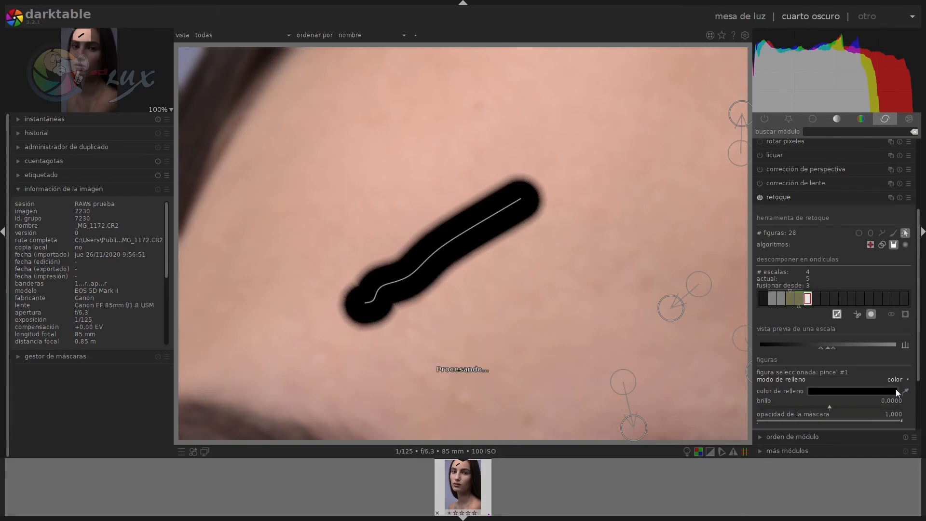
{"action": "left_click", "coordinate": [871, 395]}
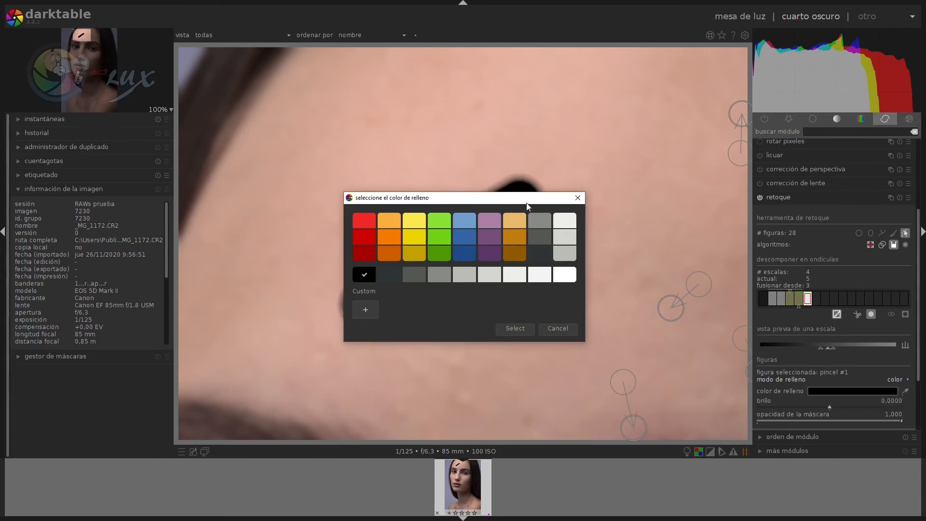
{"action": "left_click", "coordinate": [577, 198]}
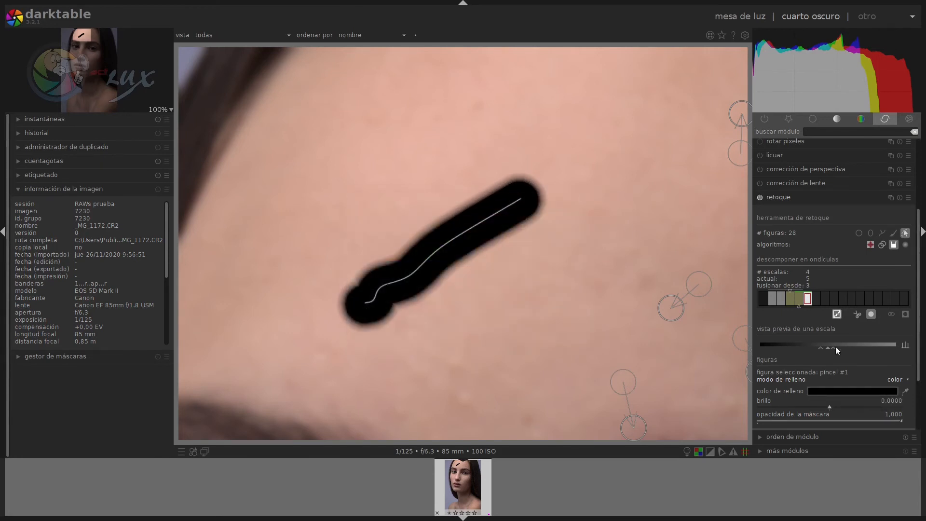
{"action": "left_click", "coordinate": [904, 389]}
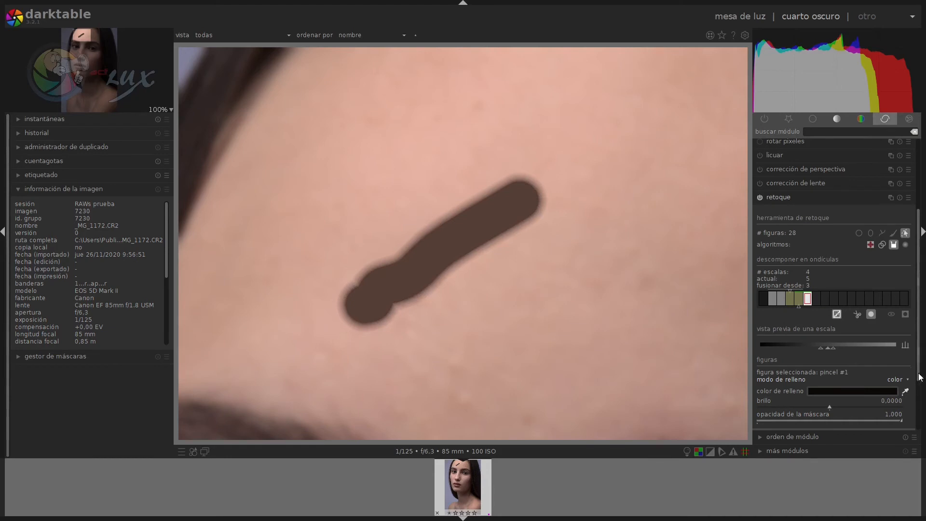
{"action": "left_click", "coordinate": [904, 385]}
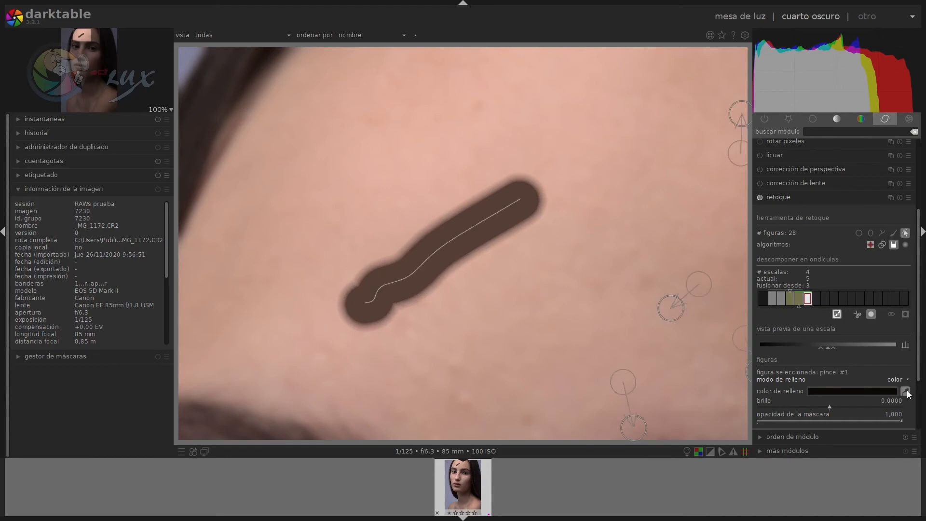
{"action": "left_click", "coordinate": [906, 390]}
{"action": "left_click", "coordinate": [492, 257]}
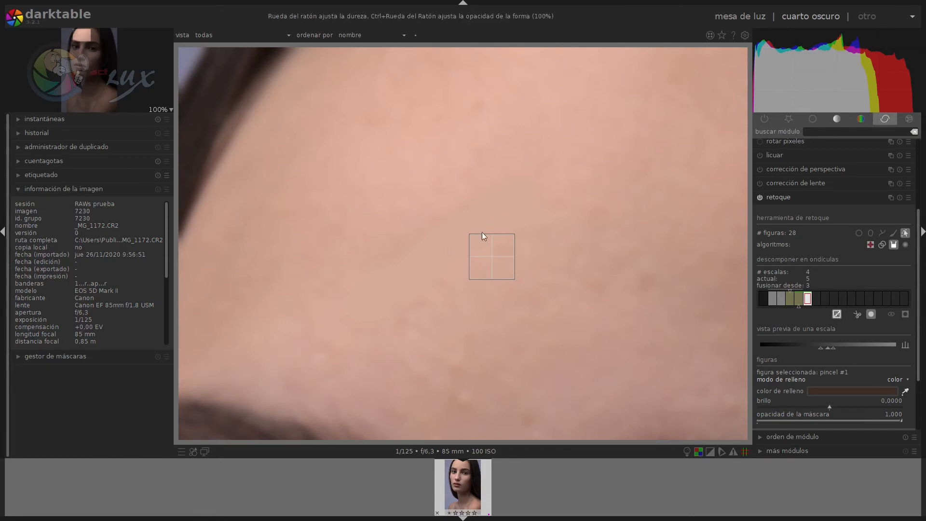
Compare the color-filled scar area at scale 0 and on the residual image, and examine the forehead in the whole face.
{"action": "left_click", "coordinate": [763, 299]}
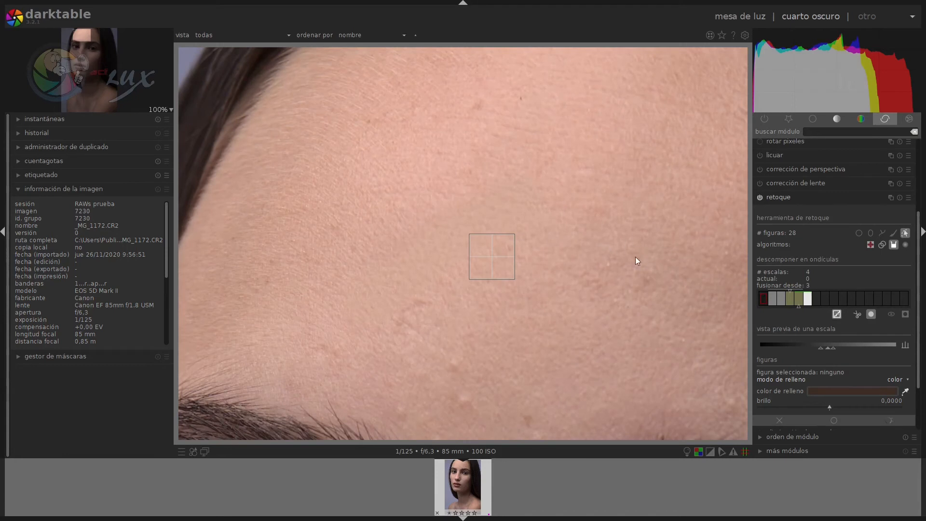
{"action": "left_click", "coordinate": [859, 235]}
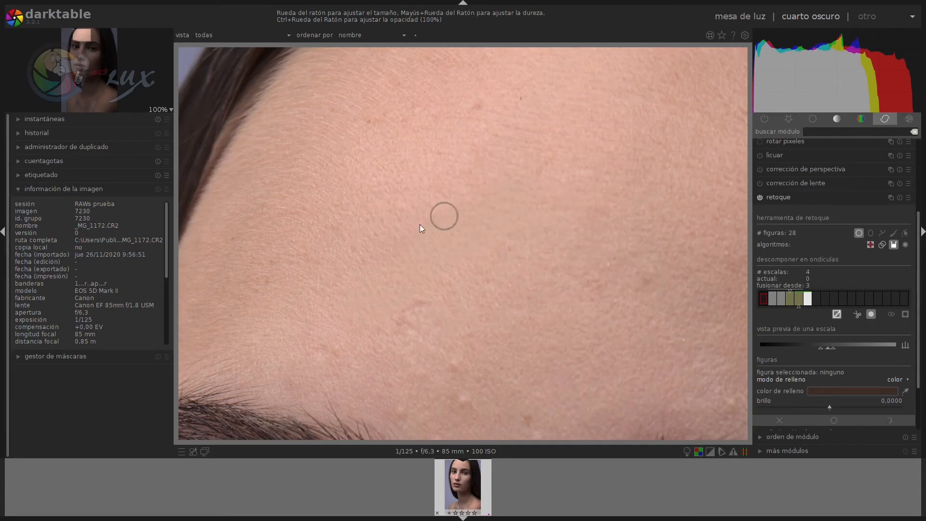
{"action": "left_click", "coordinate": [808, 300]}
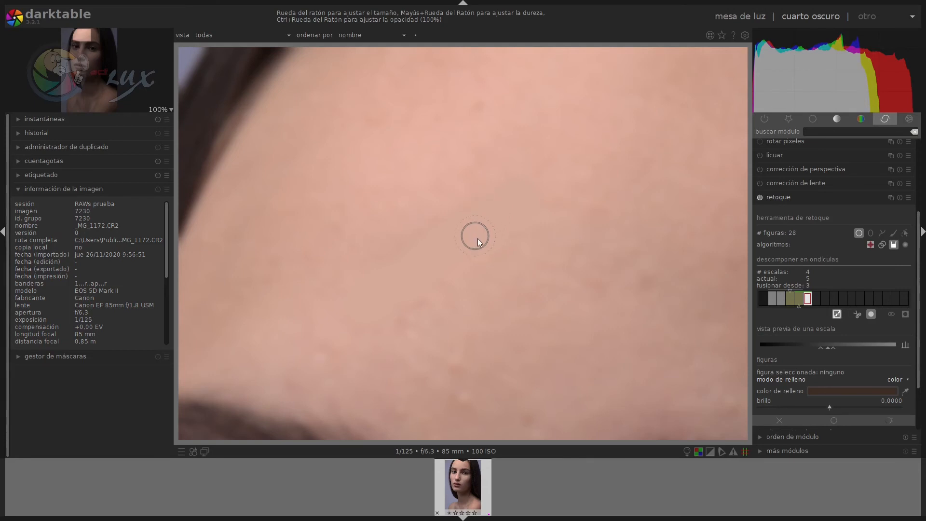
{"action": "left_click", "coordinate": [905, 233]}
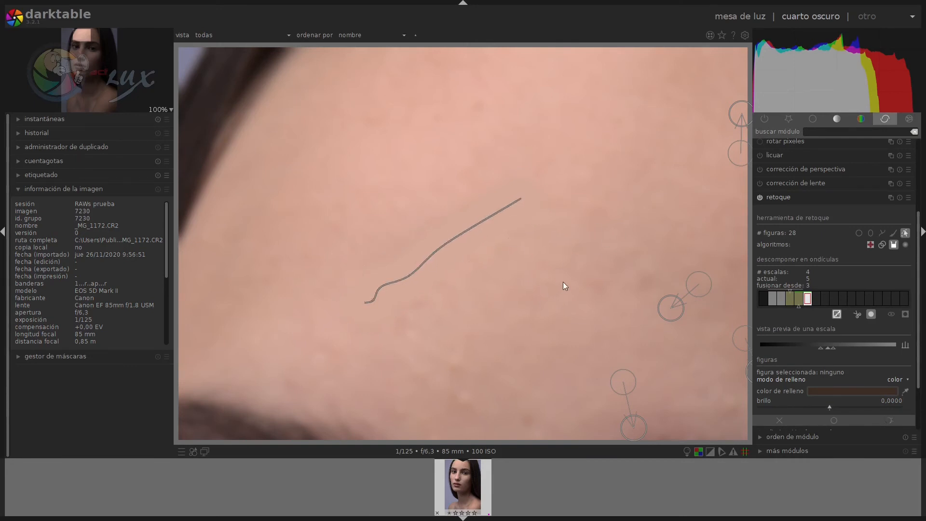
{"action": "left_click", "coordinate": [761, 298]}
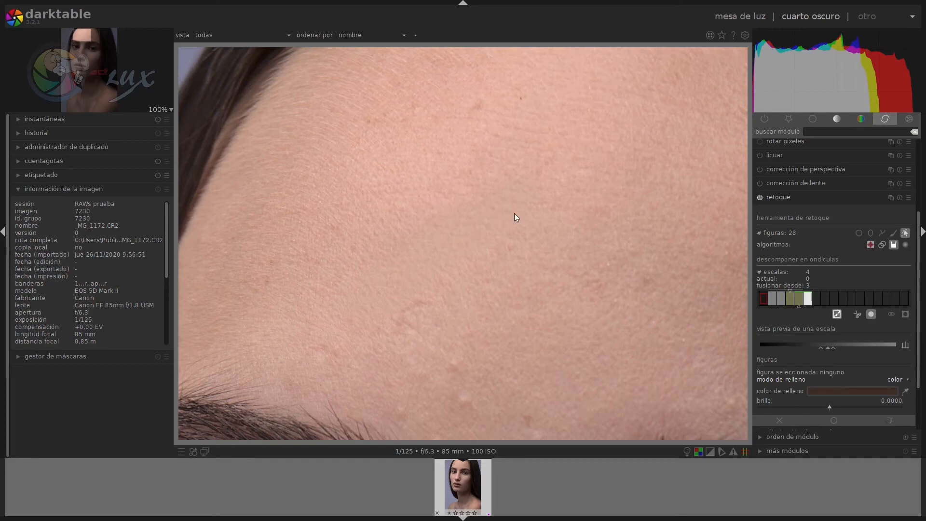
{"action": "scroll", "coordinate": [512, 215], "scroll_direction": "down", "scroll_amount": 5}
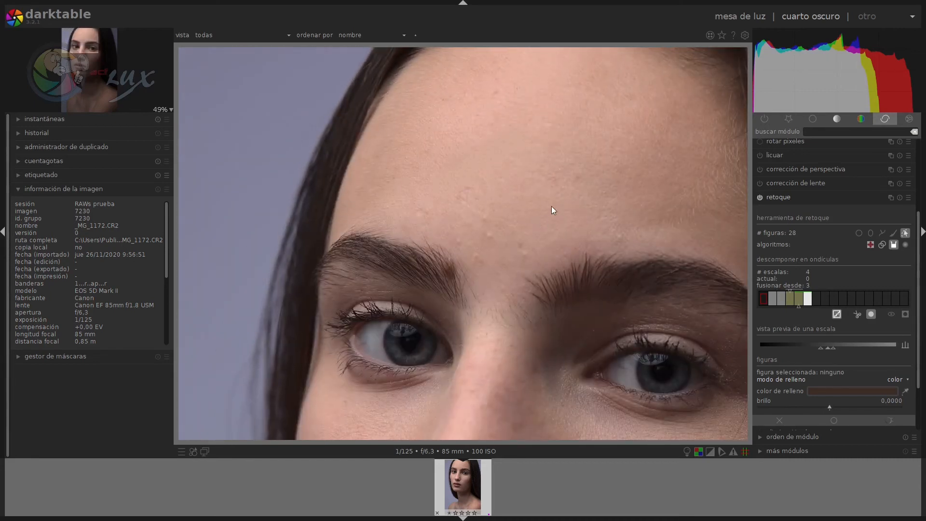
{"action": "scroll", "coordinate": [551, 206], "scroll_direction": "down", "scroll_amount": 2}
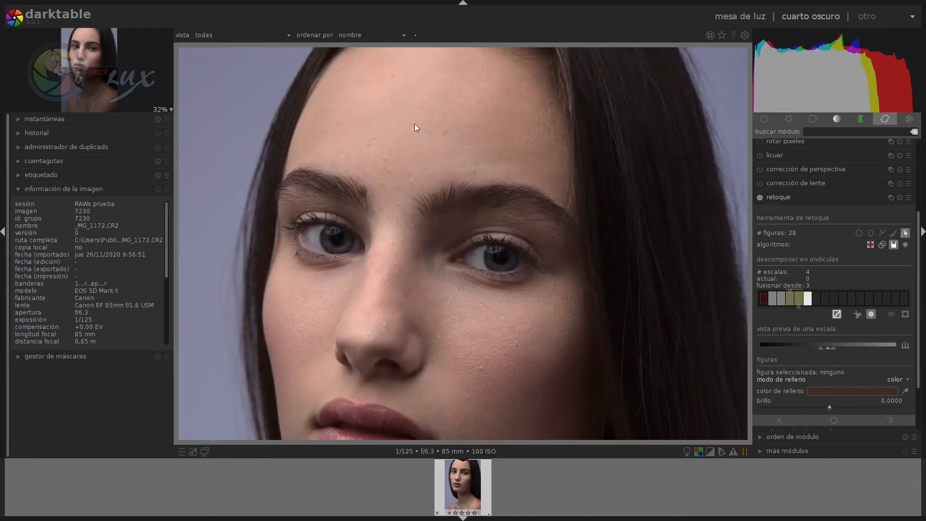
{"action": "scroll", "coordinate": [416, 139], "scroll_direction": "up", "scroll_amount": 7}
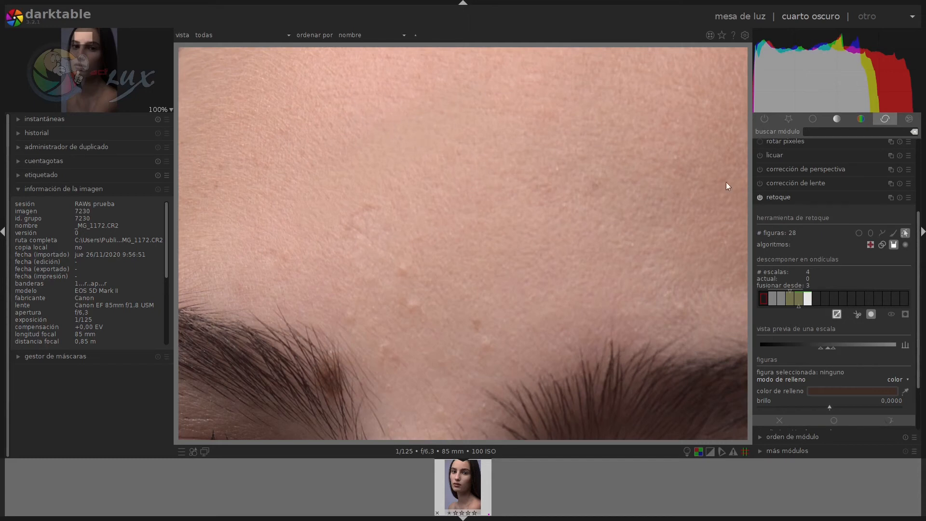
Delete the fill stroke over the forehead scar on the residual image and hide the retouch shapes.
{"action": "left_click", "coordinate": [809, 299]}
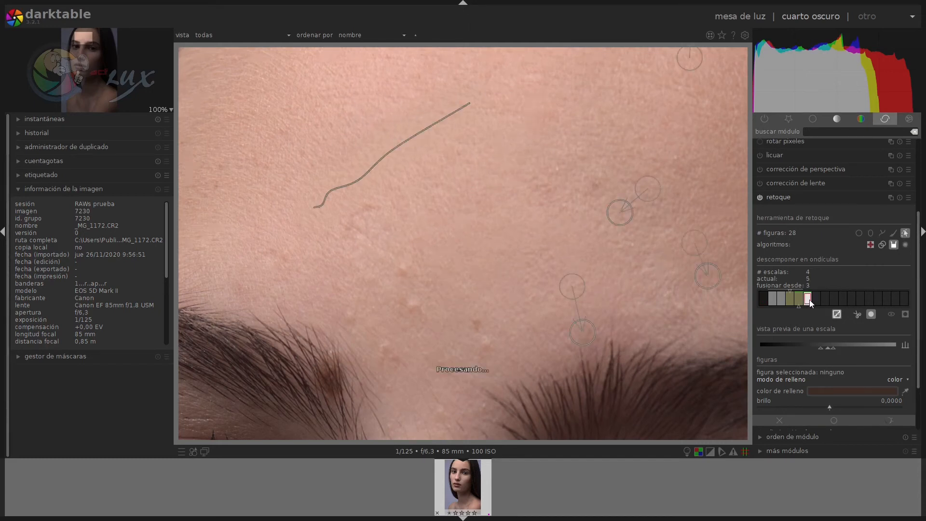
{"action": "right_click", "coordinate": [413, 138]}
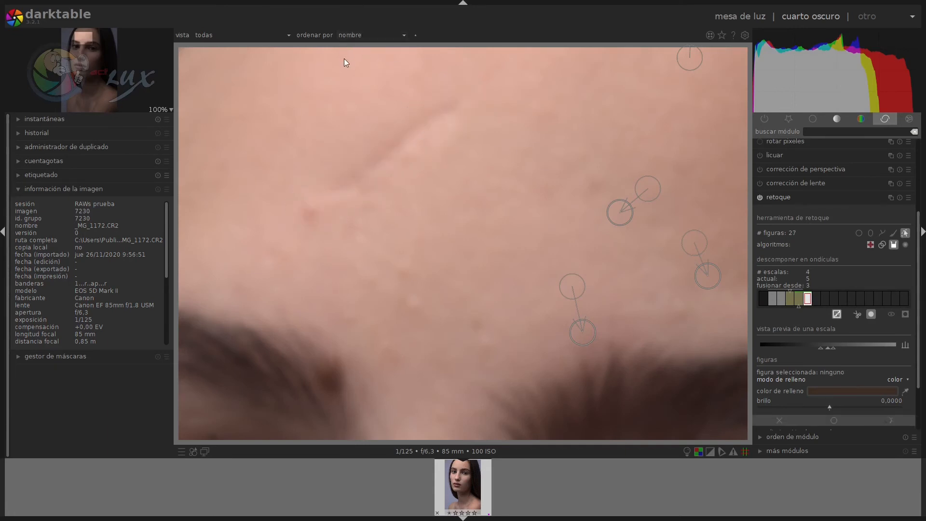
{"action": "left_click_drag", "start_coordinate": [83, 37], "coordinate": [81, 35]}
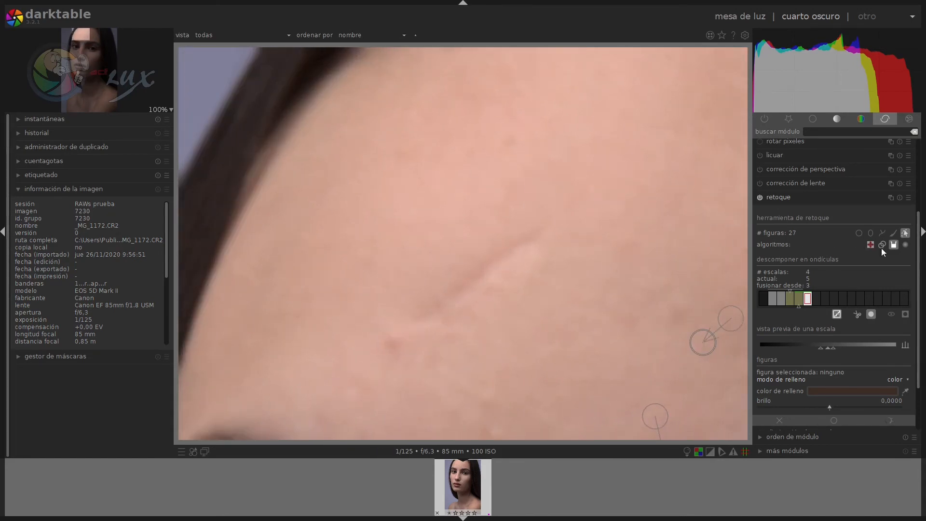
{"action": "left_click", "coordinate": [905, 233]}
Paint a brush stroke with the blur algorithm, type gaussian, along the forehead scar on the residual image.
{"action": "scroll", "coordinate": [441, 244], "scroll_direction": "down", "scroll_amount": 3}
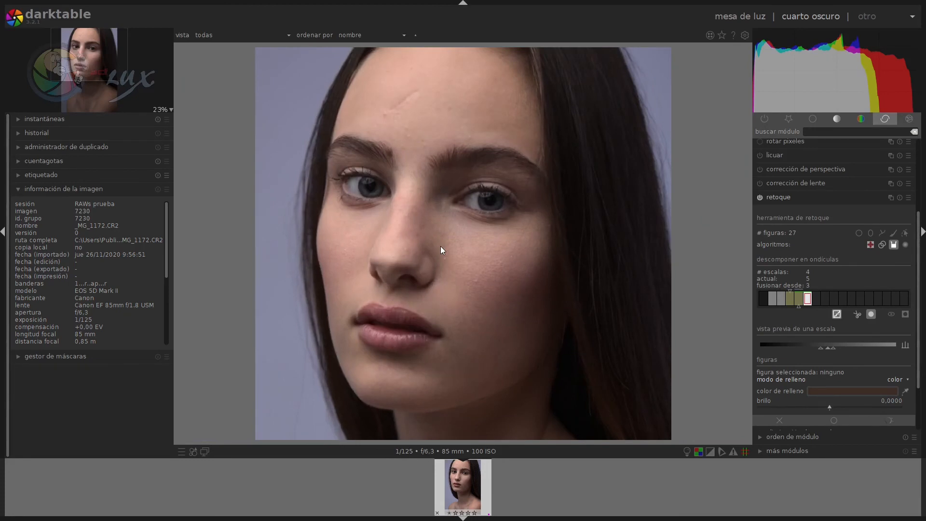
{"action": "scroll", "coordinate": [421, 175], "scroll_direction": "up", "scroll_amount": 1}
{"action": "scroll", "coordinate": [377, 76], "scroll_direction": "up", "scroll_amount": 4}
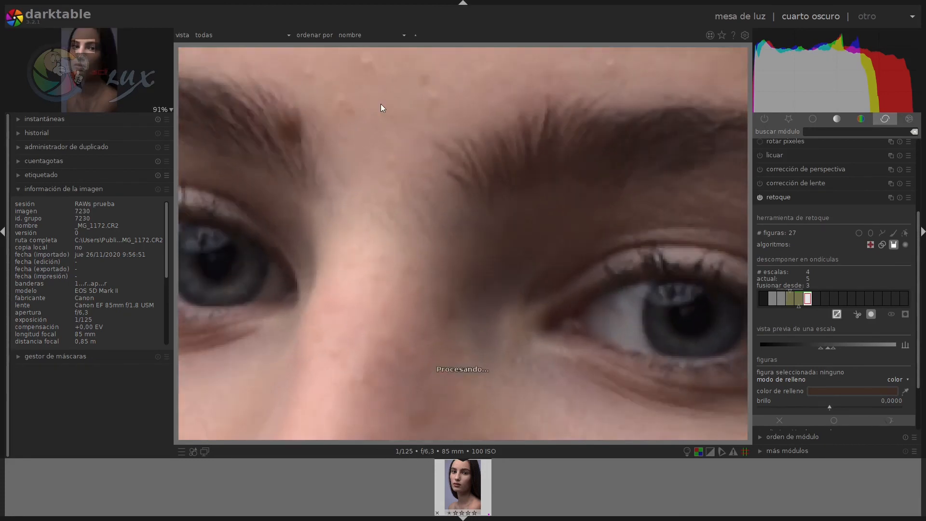
{"action": "left_click_drag", "start_coordinate": [397, 117], "coordinate": [594, 446]}
{"action": "left_click_drag", "start_coordinate": [558, 337], "coordinate": [531, 307]}
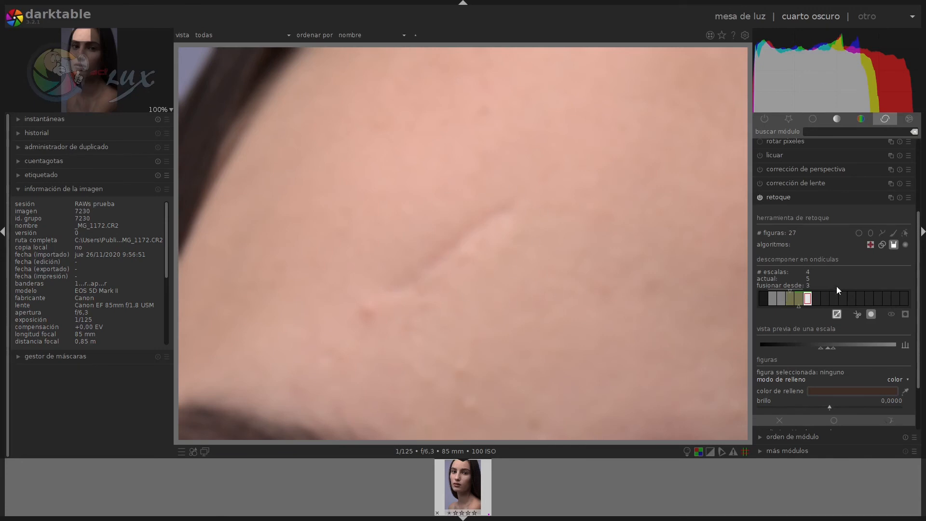
{"action": "left_click", "coordinate": [905, 245]}
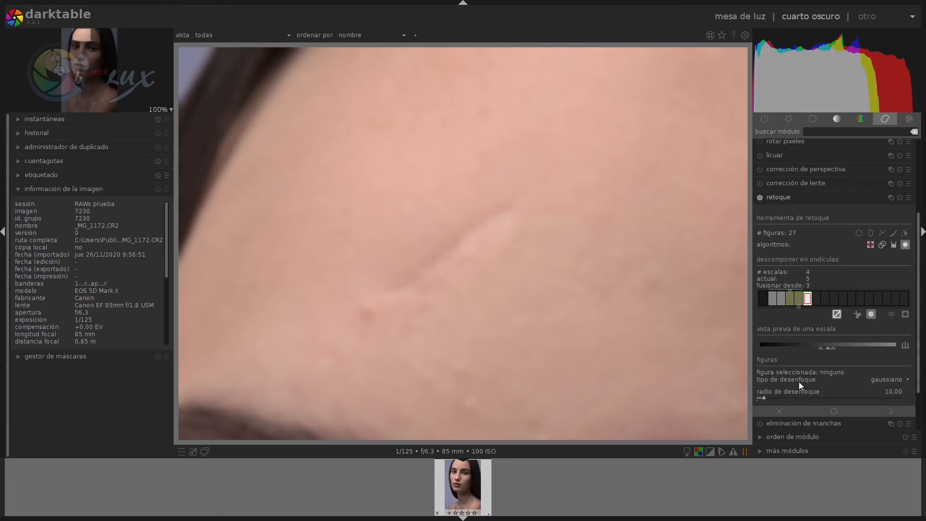
{"action": "left_click", "coordinate": [887, 380]}
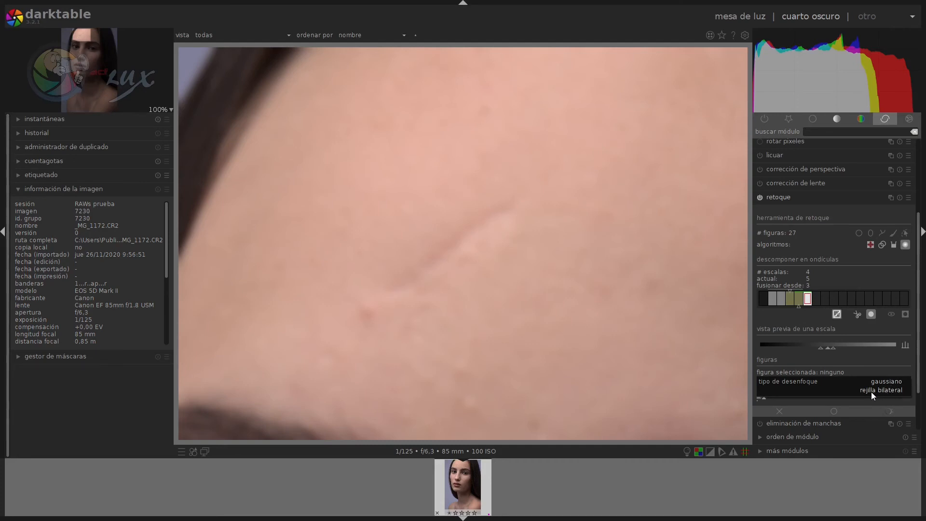
{"action": "left_click", "coordinate": [899, 381]}
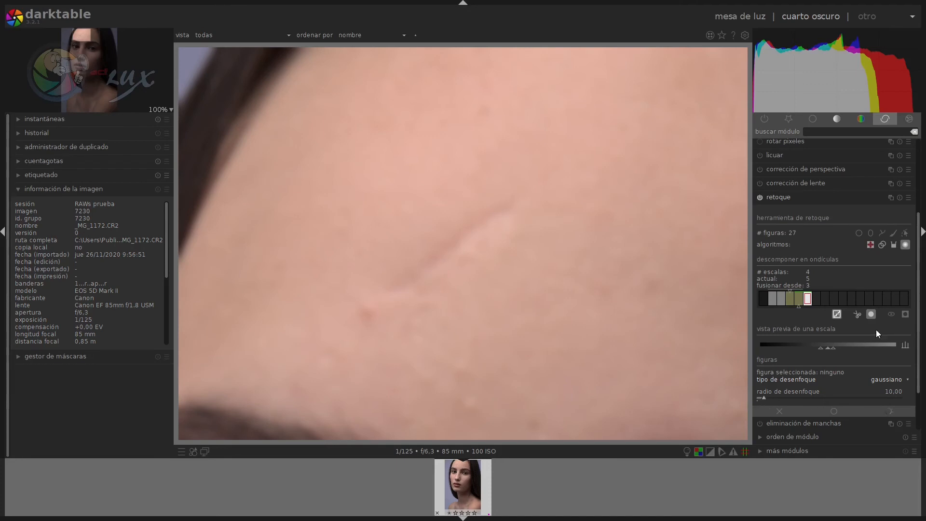
{"action": "left_click", "coordinate": [892, 233]}
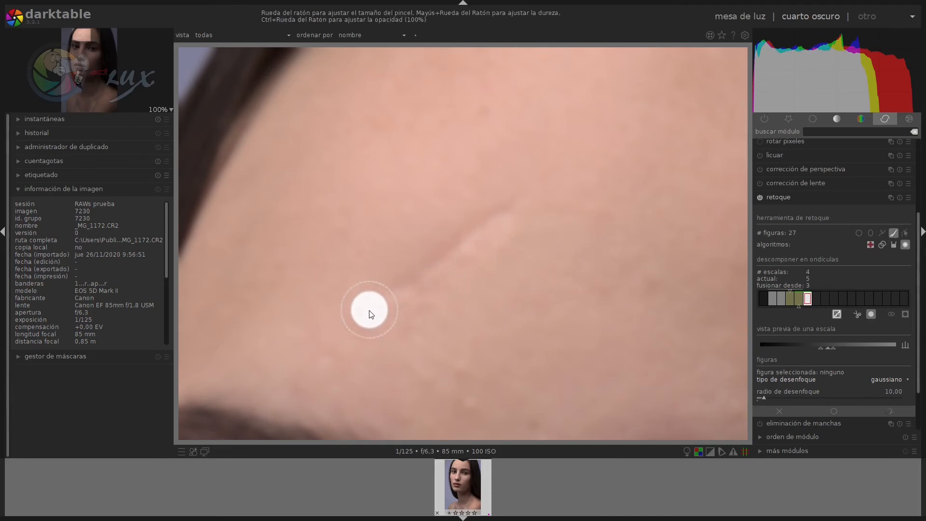
{"action": "left_click_drag", "start_coordinate": [364, 314], "coordinate": [454, 250]}
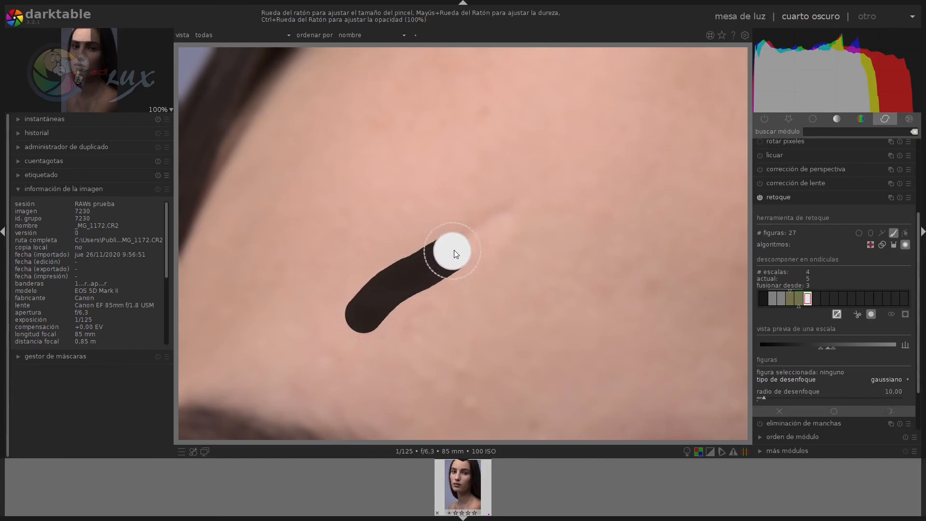
{"action": "left_click_drag", "start_coordinate": [516, 204], "coordinate": [516, 205]}
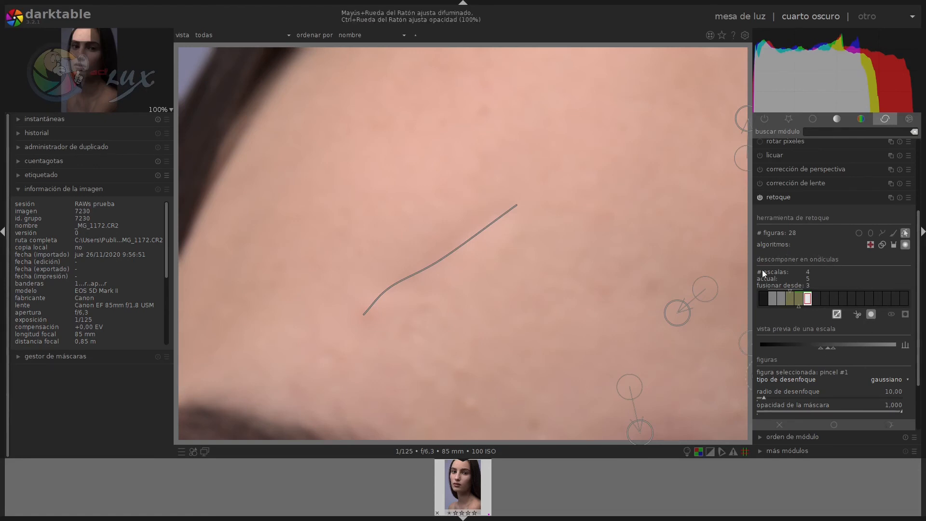
Display the original image at scale 0 and set the blur radius to 21.94.
{"action": "left_click", "coordinate": [761, 299]}
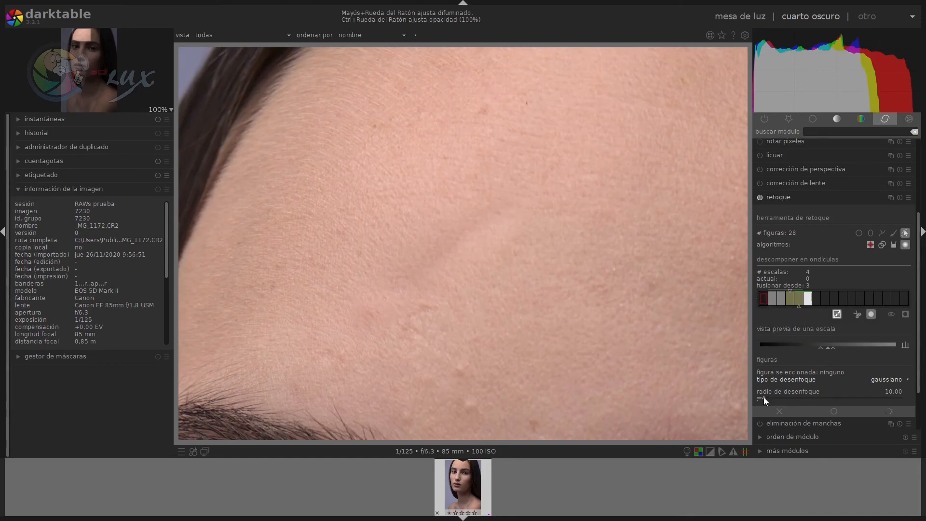
{"action": "left_click_drag", "start_coordinate": [763, 398], "coordinate": [881, 397]}
{"action": "left_click_drag", "start_coordinate": [879, 399], "coordinate": [772, 398]}
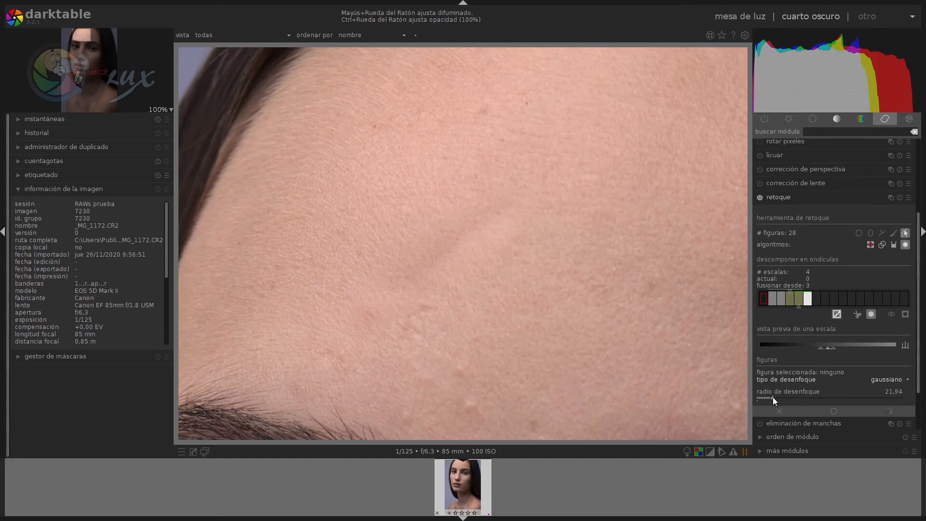
Delete the blur stroke over the forehead scar on the residual image.
{"action": "left_click", "coordinate": [904, 245]}
{"action": "left_click", "coordinate": [904, 234]}
{"action": "left_click", "coordinate": [809, 303]}
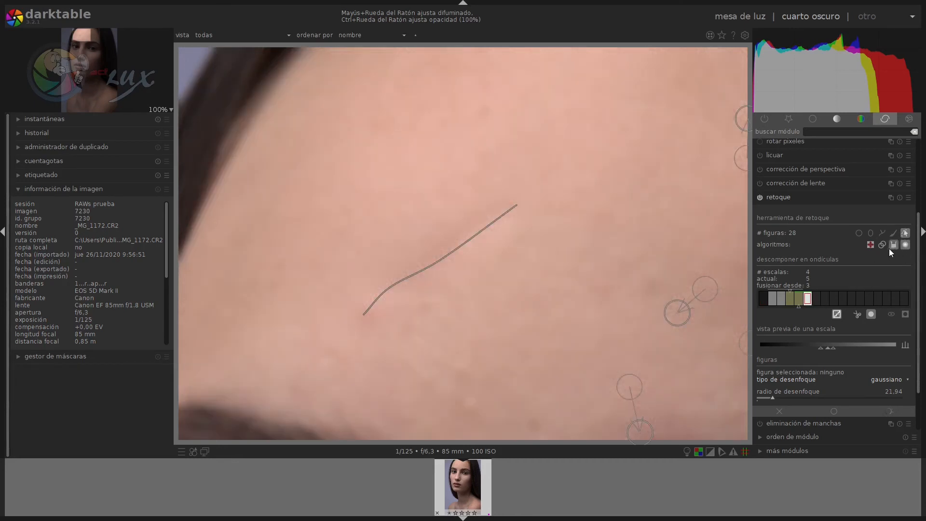
{"action": "right_click", "coordinate": [438, 263]}
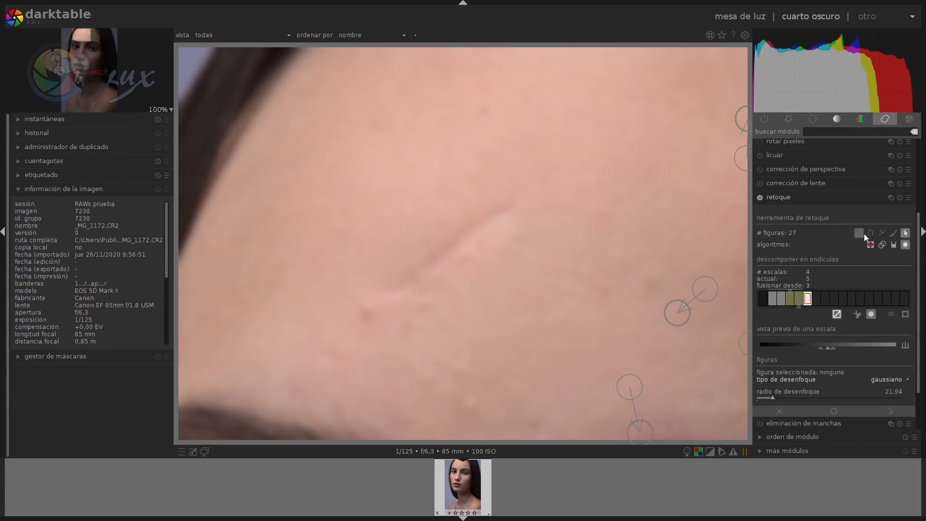
Paint a wider brush stroke with the gaussian blur algorithm along the forehead scar on the residual image and hide the retouch shapes.
{"action": "left_click", "coordinate": [895, 234]}
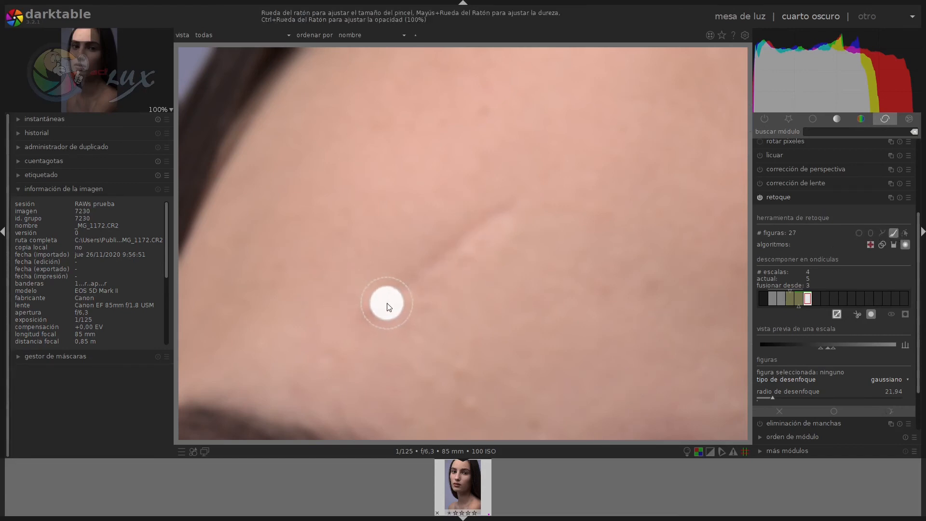
{"action": "scroll", "coordinate": [391, 308], "scroll_direction": "up", "scroll_amount": 6}
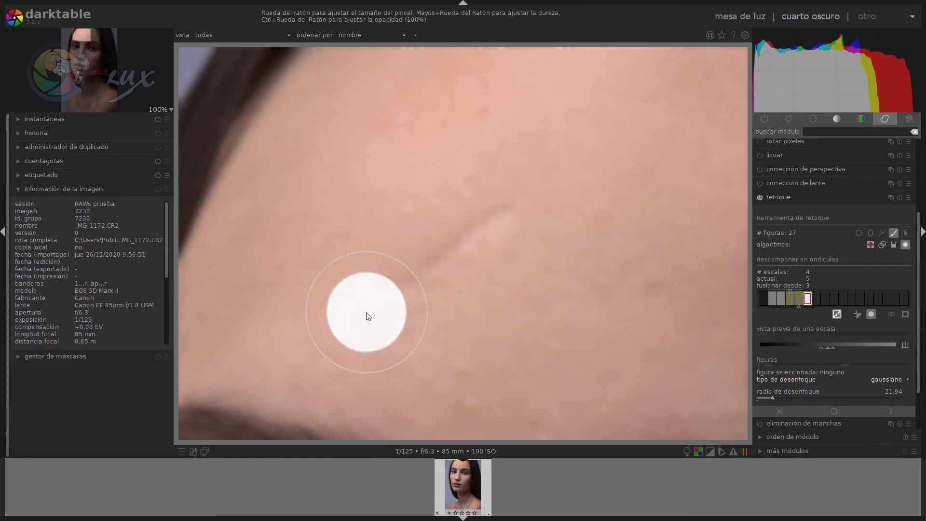
{"action": "left_click_drag", "start_coordinate": [368, 317], "coordinate": [530, 196]}
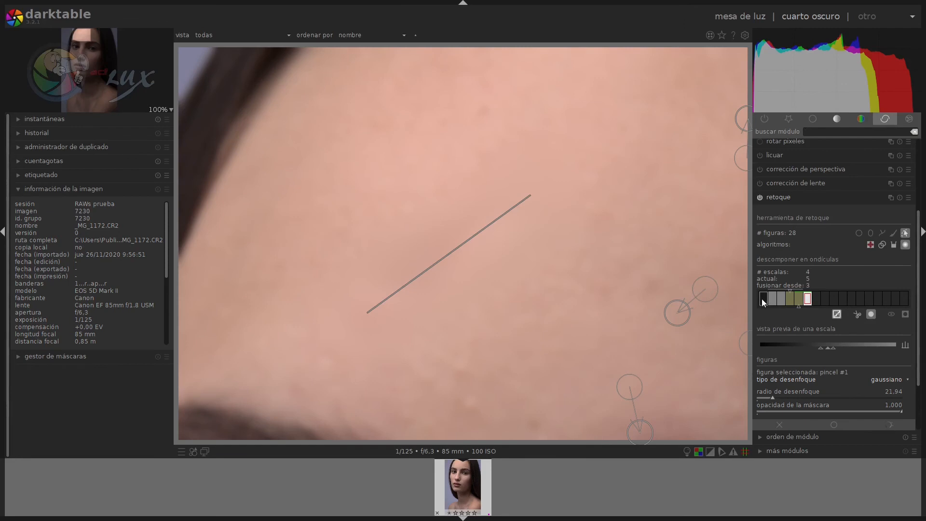
{"action": "left_click", "coordinate": [905, 233]}
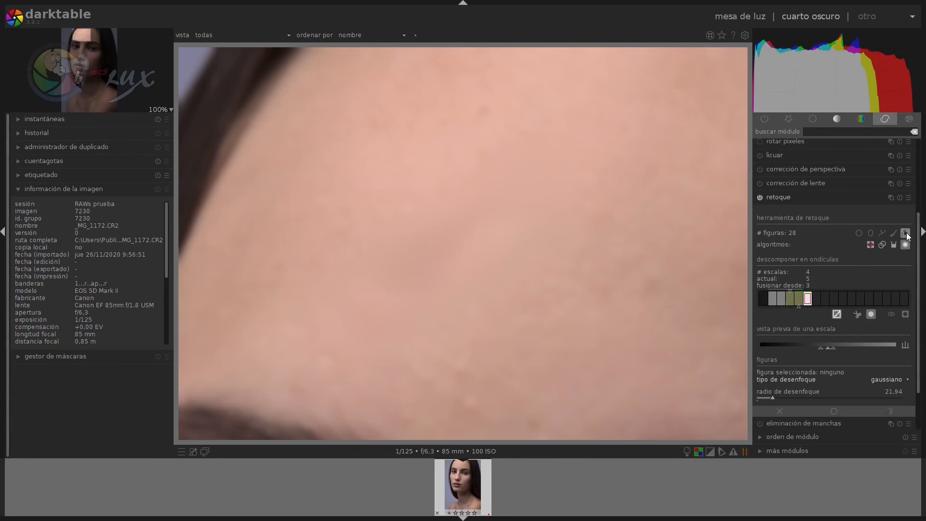
Display the original image at scale 0 and examine the retouched forehead up close and in the whole face.
{"action": "left_click", "coordinate": [765, 302]}
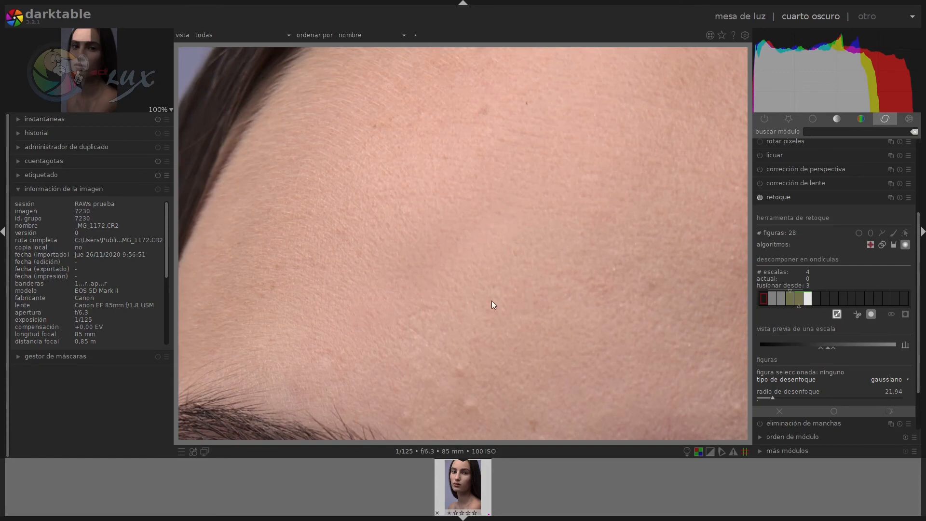
{"action": "scroll", "coordinate": [492, 303], "scroll_direction": "down", "scroll_amount": 5}
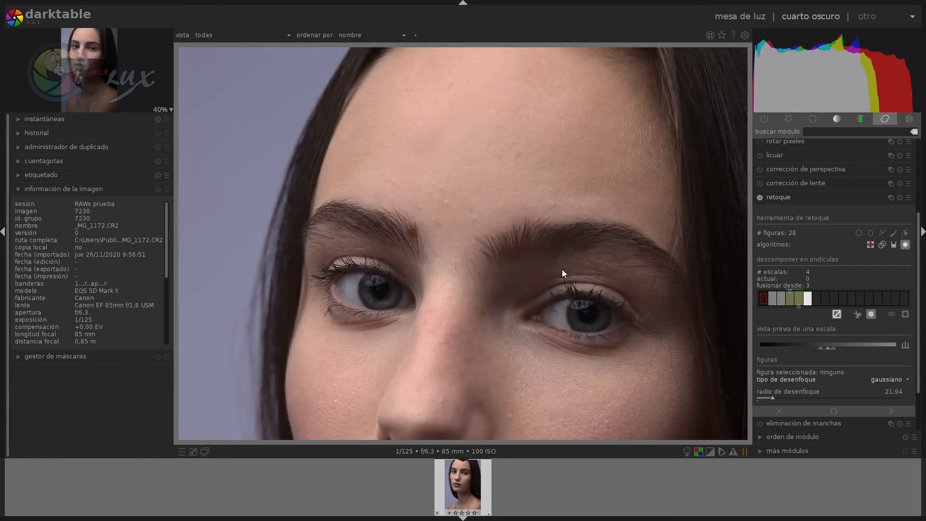
{"action": "scroll", "coordinate": [562, 269], "scroll_direction": "down", "scroll_amount": 2}
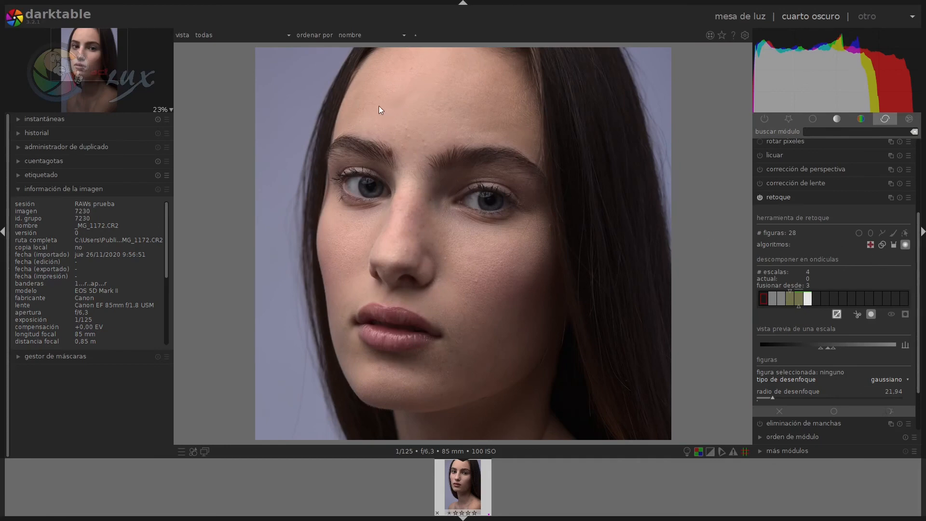
{"action": "scroll", "coordinate": [376, 102], "scroll_direction": "up", "scroll_amount": 5}
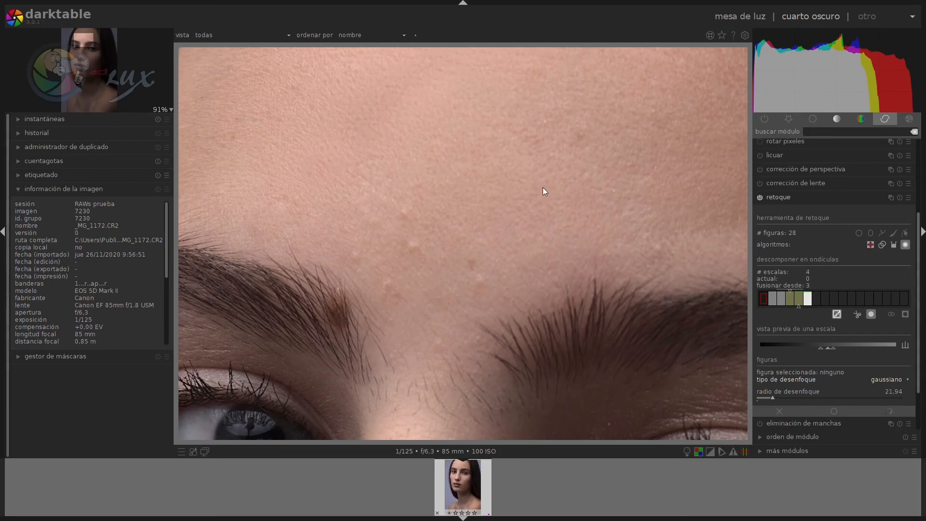
{"action": "left_click_drag", "start_coordinate": [543, 188], "coordinate": [553, 404]}
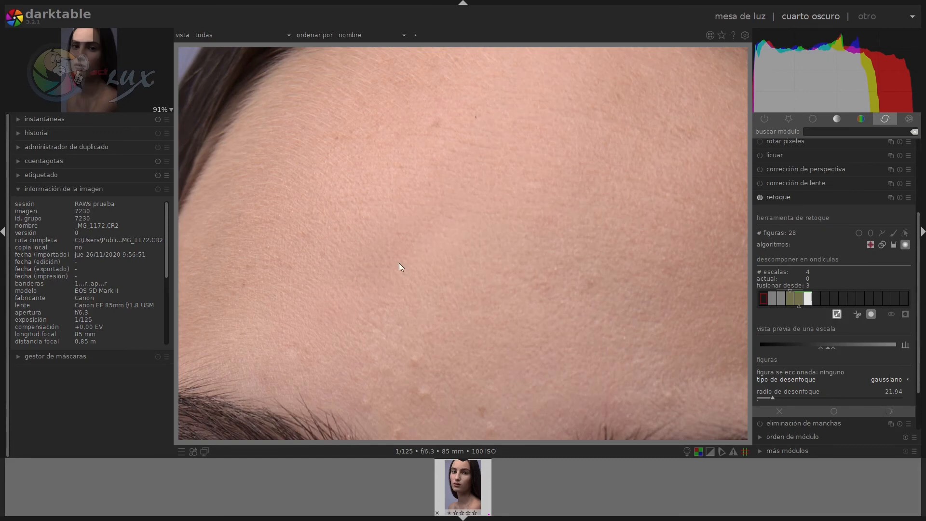
{"action": "scroll", "coordinate": [400, 270], "scroll_direction": "down", "scroll_amount": 3}
{"action": "scroll", "coordinate": [470, 125], "scroll_direction": "up", "scroll_amount": 3}
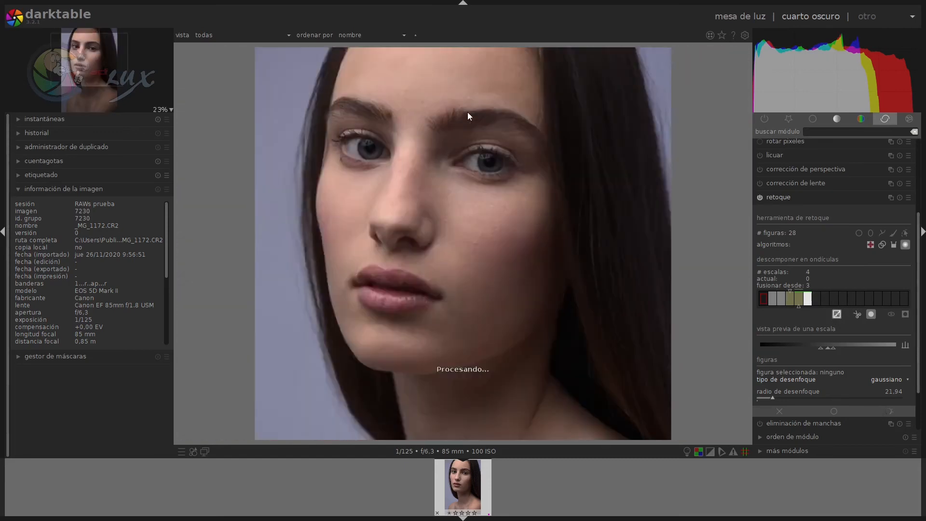
{"action": "left_click_drag", "start_coordinate": [50, 76], "coordinate": [88, 44]}
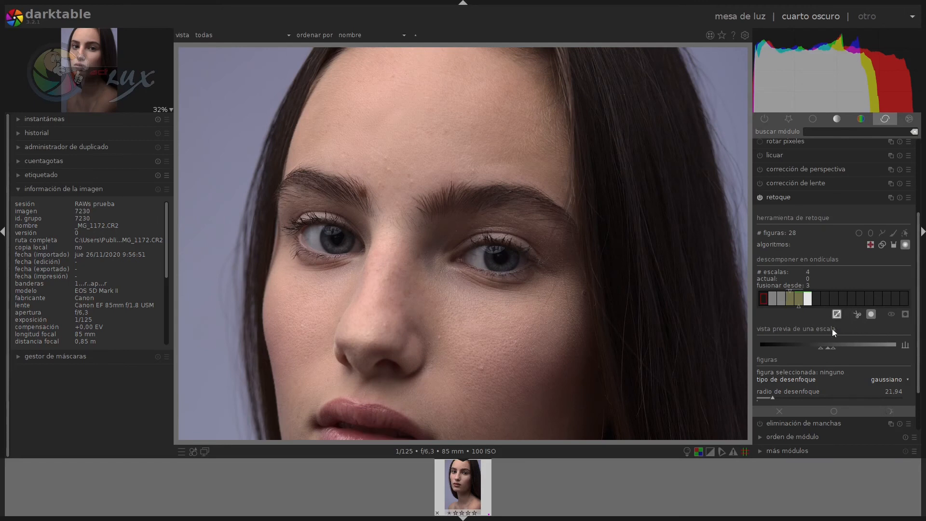
Turn off the wavelet scale display and show the shape masks for scale 0, scale 4 and the residual image.
{"action": "left_click", "coordinate": [837, 314]}
{"action": "left_click", "coordinate": [836, 313]}
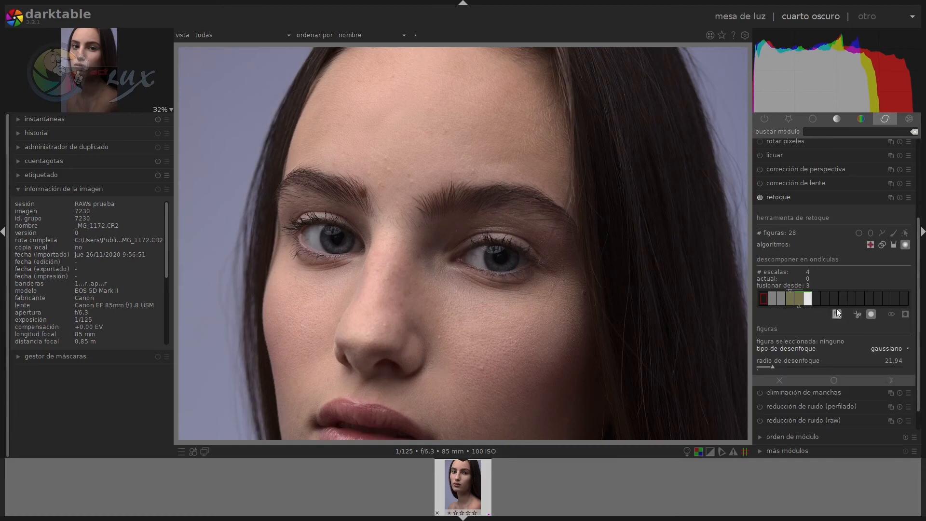
{"action": "left_click", "coordinate": [905, 315]}
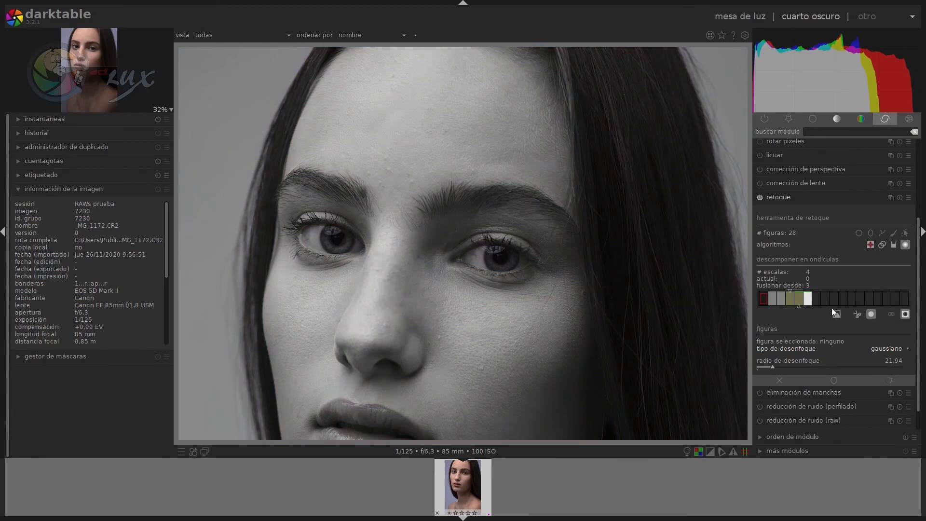
{"action": "left_click", "coordinate": [809, 300]}
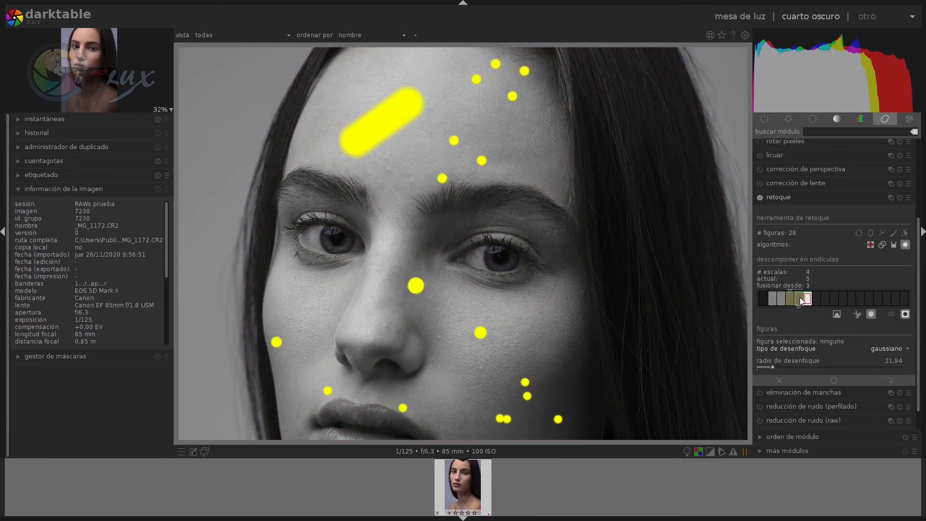
{"action": "left_click", "coordinate": [798, 300]}
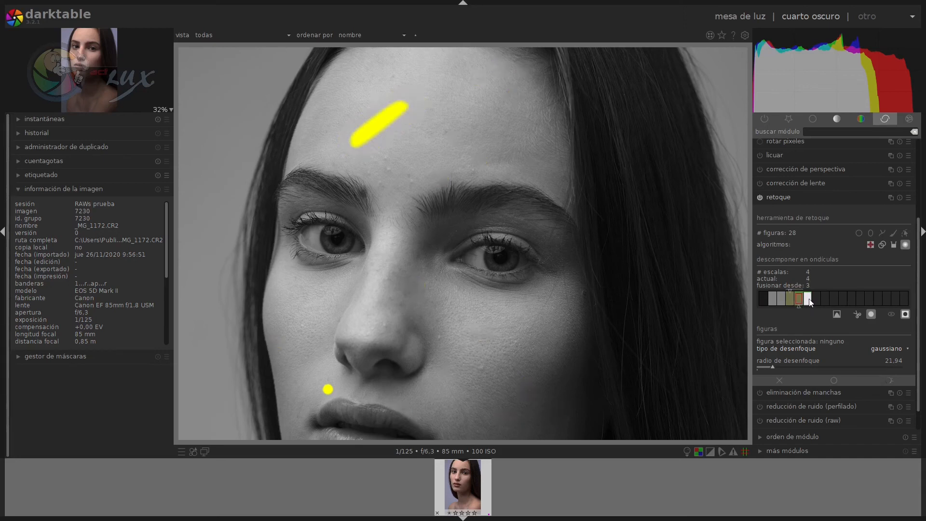
{"action": "left_click", "coordinate": [810, 299]}
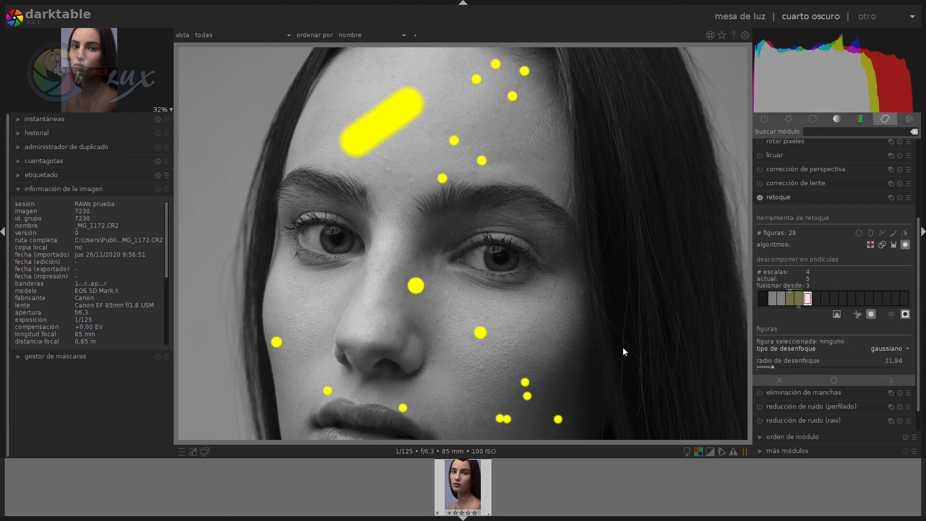
Inspect the residual image's shape masks across the lower and upper face and hide the masks.
{"action": "left_click_drag", "start_coordinate": [623, 350], "coordinate": [636, 180]}
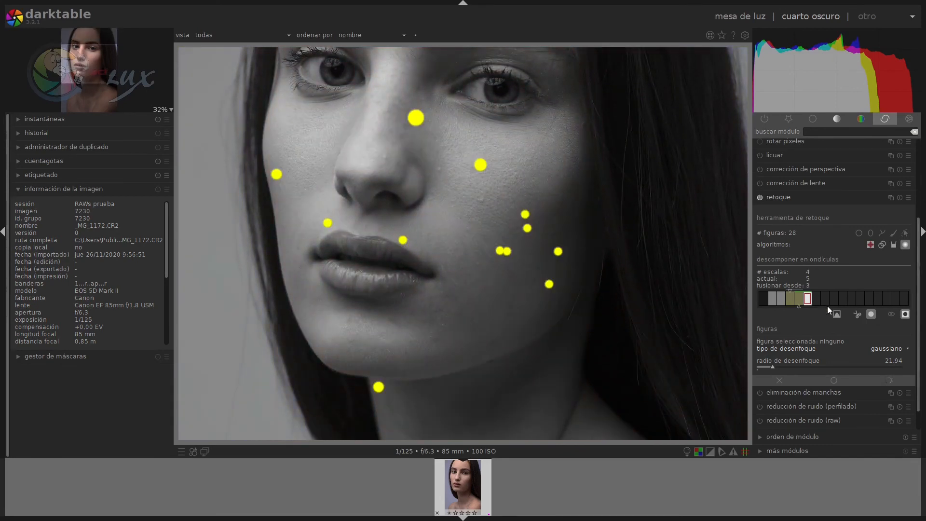
{"action": "left_click_drag", "start_coordinate": [629, 170], "coordinate": [641, 289]}
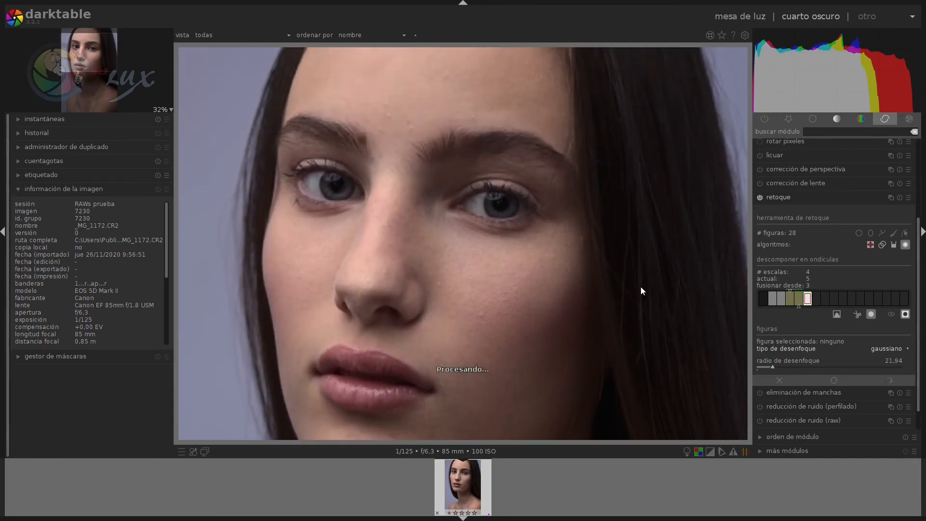
{"action": "left_click_drag", "start_coordinate": [638, 182], "coordinate": [670, 311]}
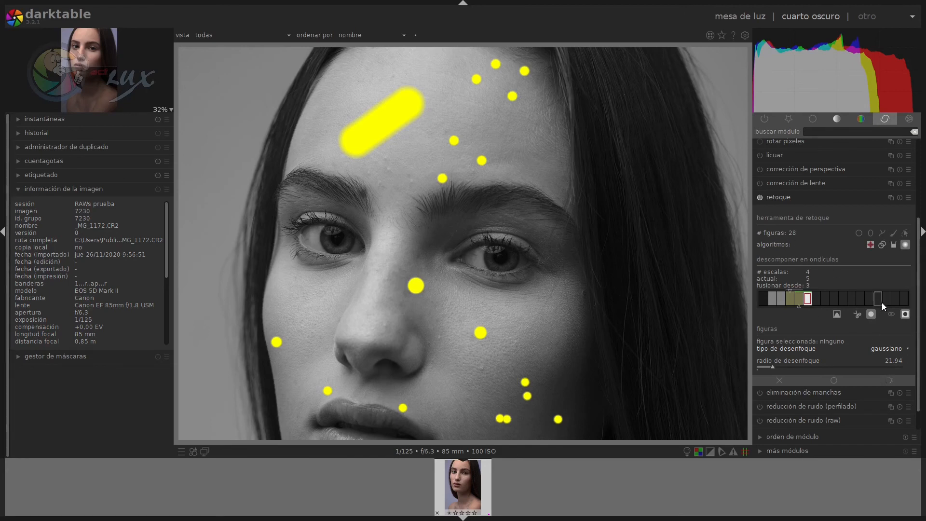
{"action": "left_click", "coordinate": [906, 314]}
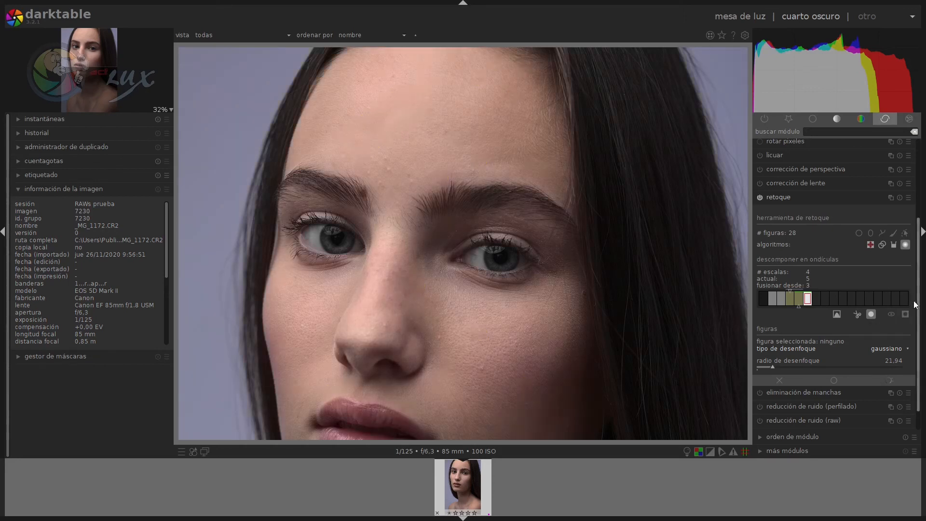
Show and hide the shape outlines on the residual image, and compare them with the shape masks.
{"action": "left_click", "coordinate": [905, 234]}
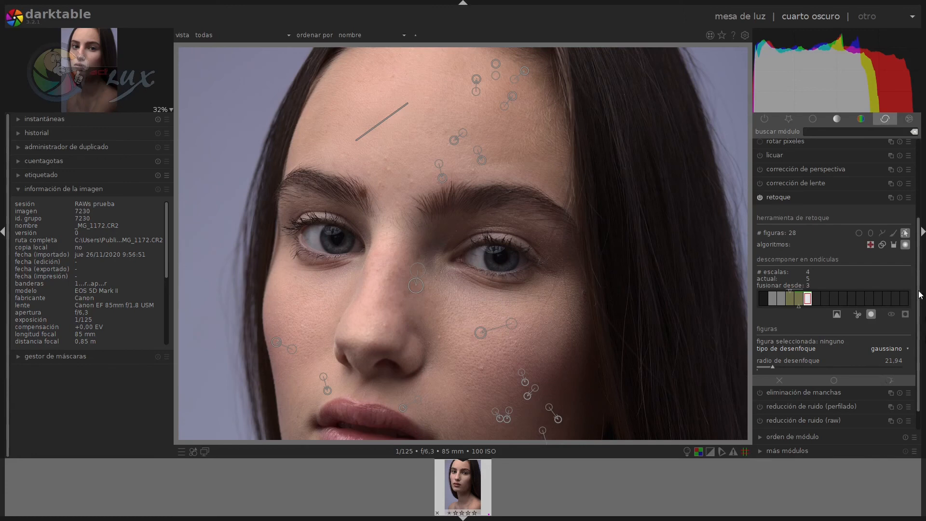
{"action": "left_click", "coordinate": [904, 233]}
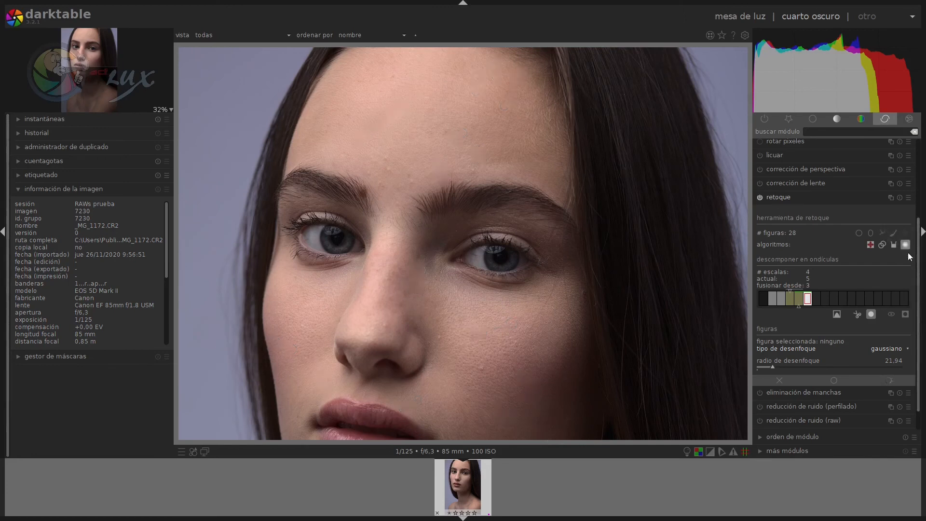
{"action": "left_click", "coordinate": [904, 314]}
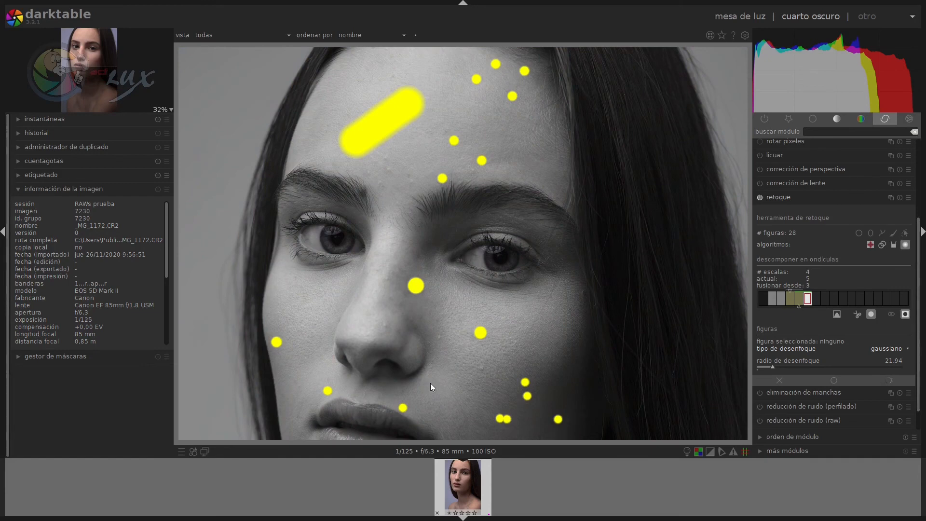
{"action": "left_click", "coordinate": [905, 314]}
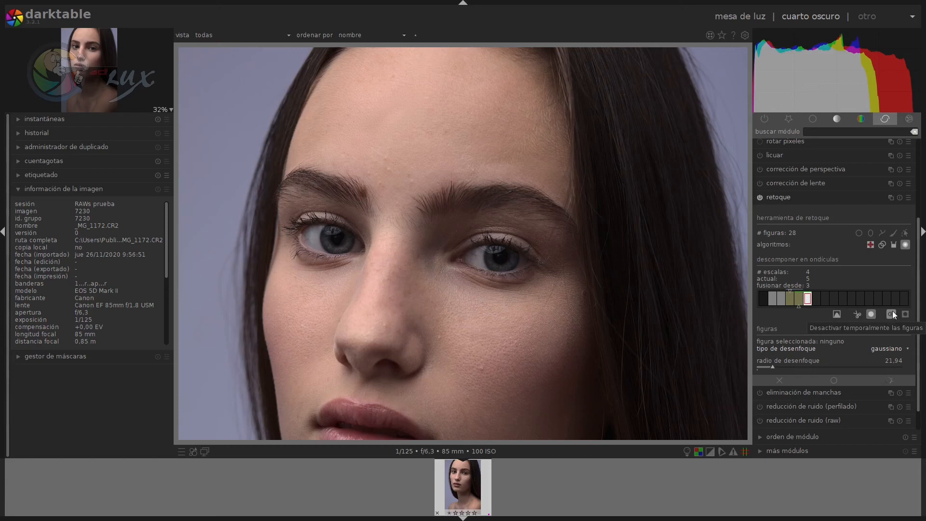
Temporarily disable and re-enable the retouch shapes several times to compare the face before and after, leaving them enabled.
{"action": "left_click", "coordinate": [891, 314]}
{"action": "left_click", "coordinate": [891, 314]}
{"action": "left_click", "coordinate": [891, 314]}
{"action": "left_click", "coordinate": [892, 314]}
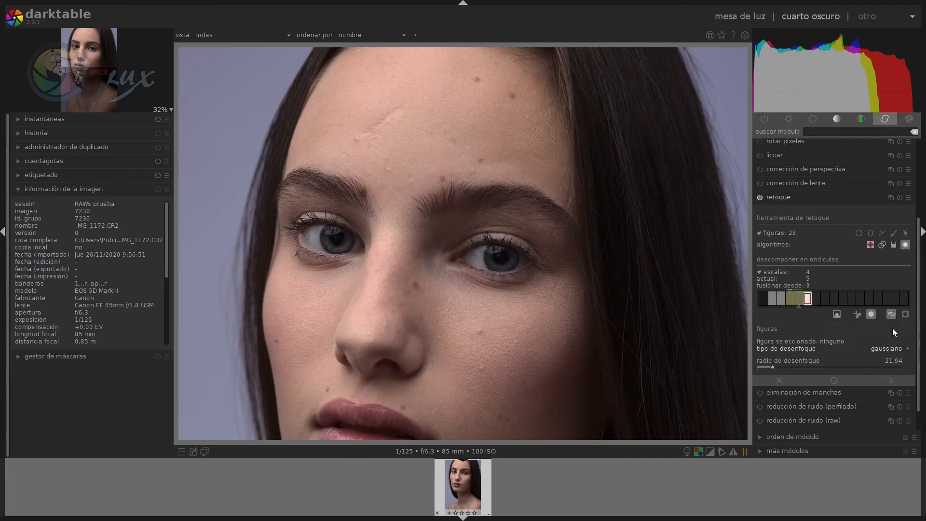
{"action": "left_click", "coordinate": [891, 315]}
{"action": "left_click", "coordinate": [891, 314]}
{"action": "left_click", "coordinate": [890, 315]}
{"action": "left_click", "coordinate": [890, 314]}
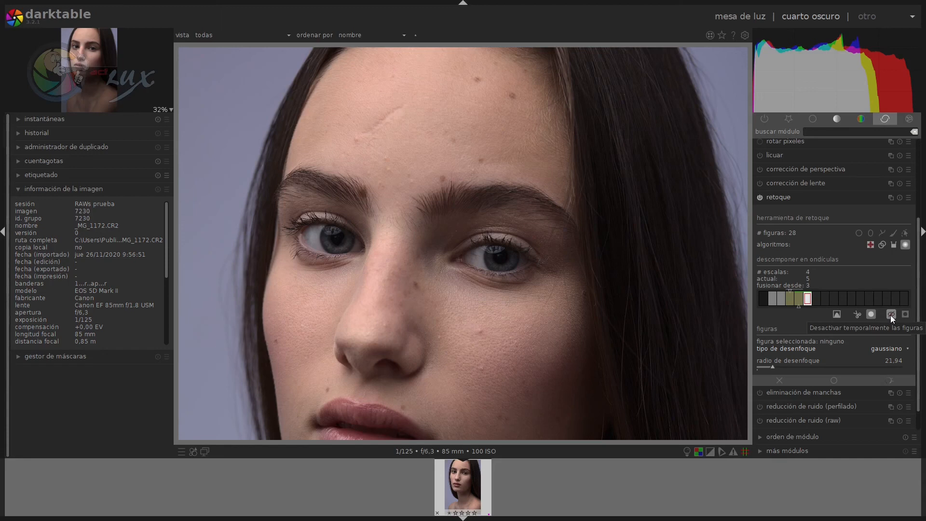
{"action": "left_click", "coordinate": [890, 314]}
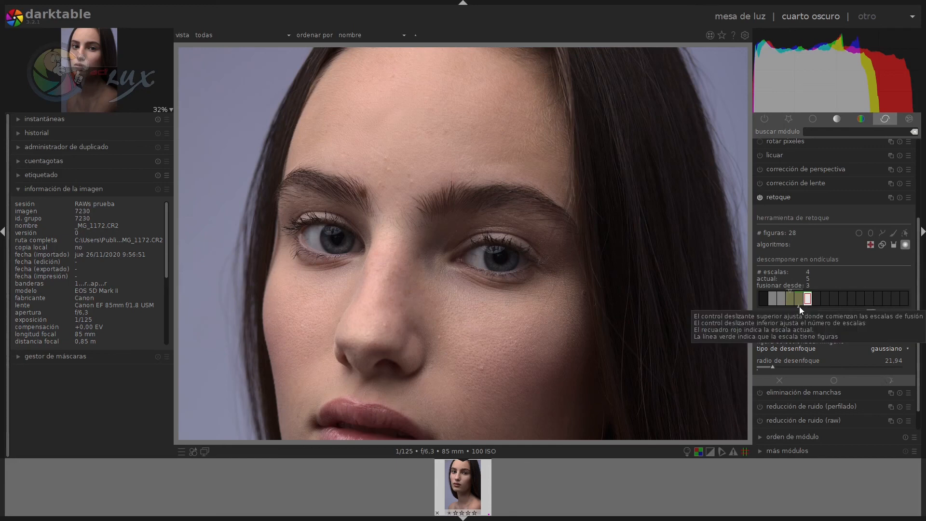
Increase the number of wavelet scales to 5 and step through the residual image, scale 5 and scale 4.
{"action": "left_click_drag", "start_coordinate": [800, 308], "coordinate": [809, 306]}
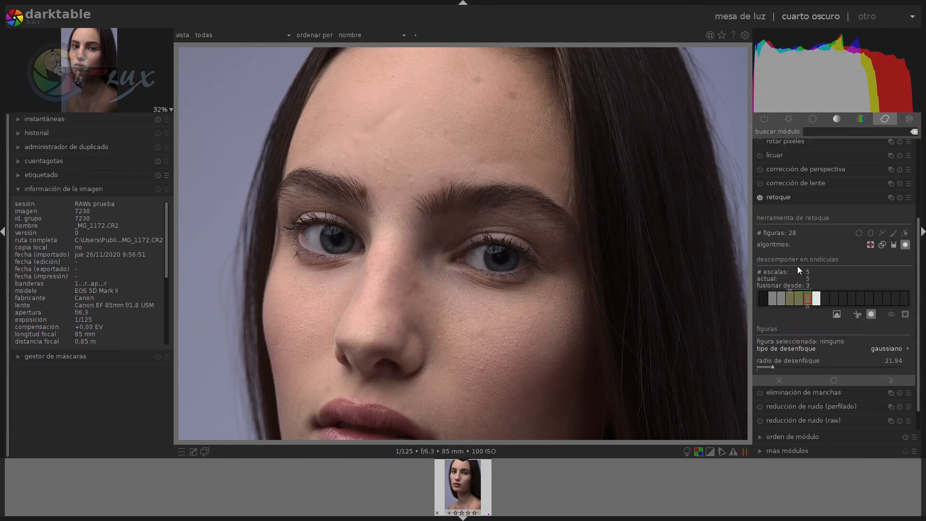
{"action": "left_click", "coordinate": [817, 299]}
{"action": "left_click", "coordinate": [809, 299]}
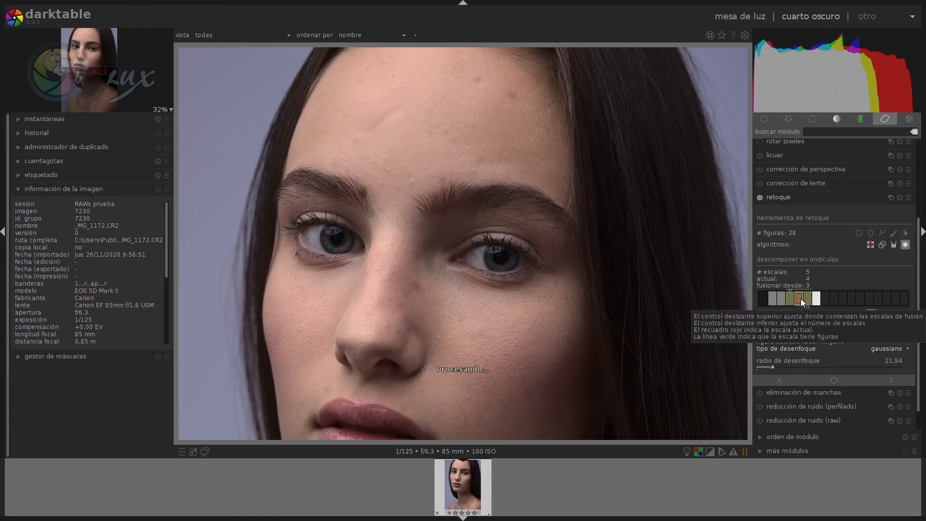
{"action": "left_click", "coordinate": [799, 295]}
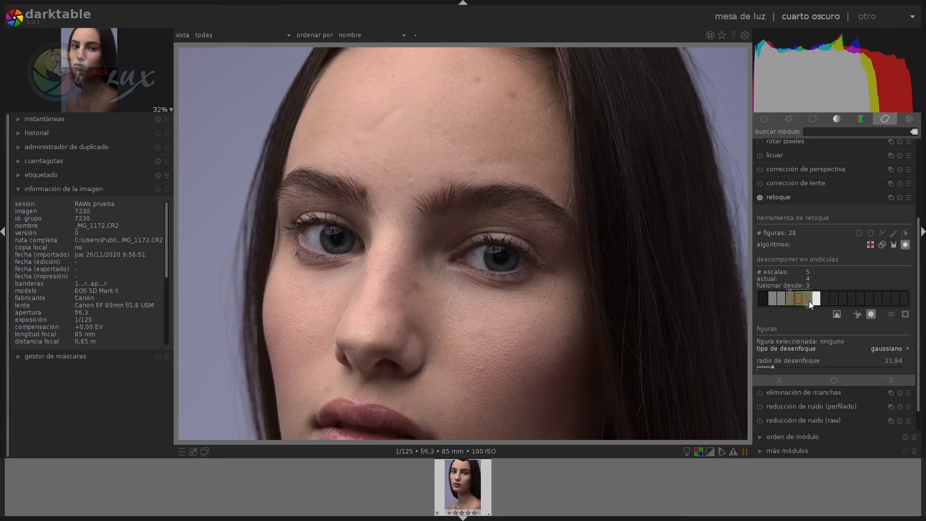
Cut the shapes from scale 5 and paste them into the residual image at scale 6.
{"action": "left_click", "coordinate": [810, 297]}
{"action": "left_click", "coordinate": [818, 300]}
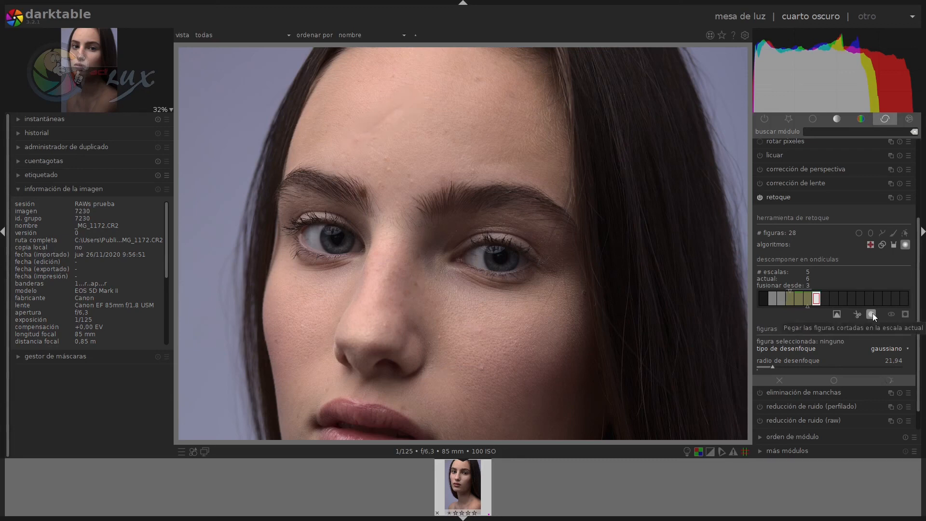
{"action": "left_click", "coordinate": [871, 310]}
Cut the shapes from scale 4 and paste them into scale 5.
{"action": "left_click", "coordinate": [798, 299]}
{"action": "left_click", "coordinate": [808, 300]}
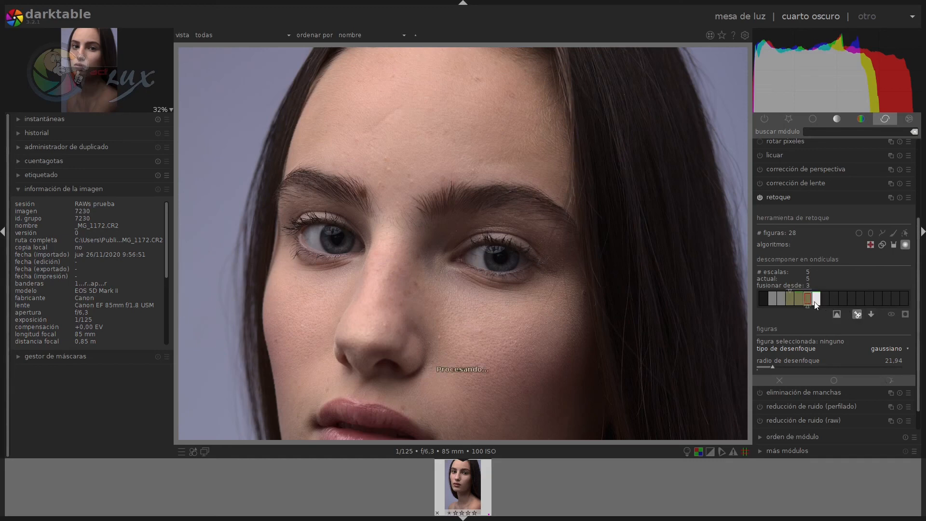
{"action": "left_click", "coordinate": [870, 314]}
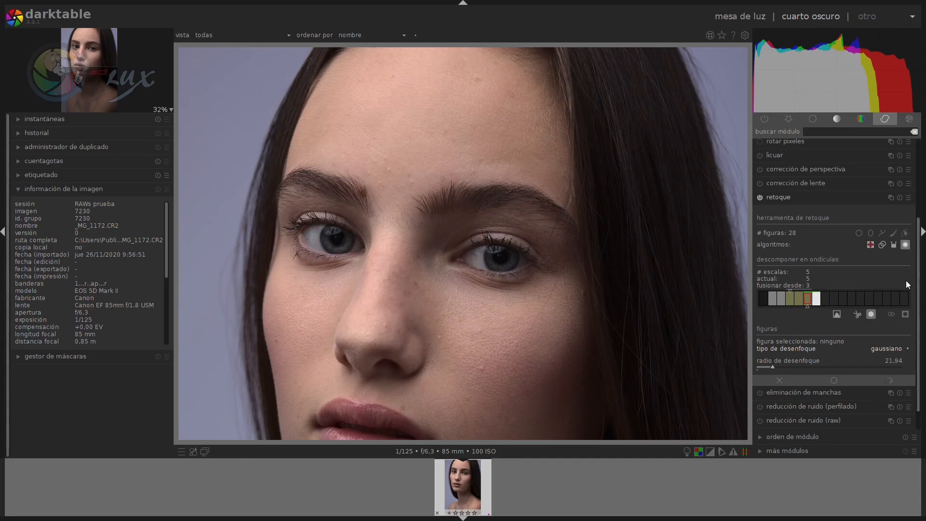
Display the shape masks for scale 5 and the residual image to check the moved shapes.
{"action": "left_click", "coordinate": [905, 314]}
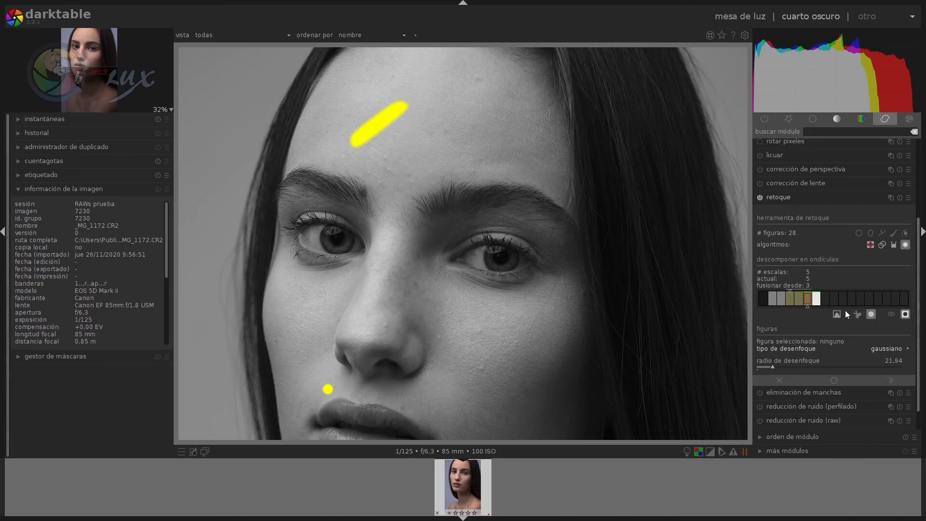
{"action": "left_click", "coordinate": [819, 298]}
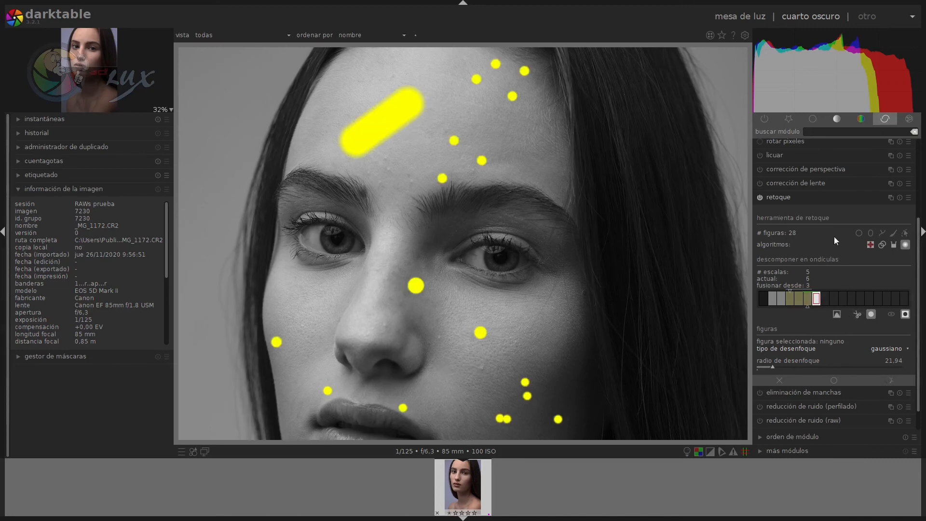